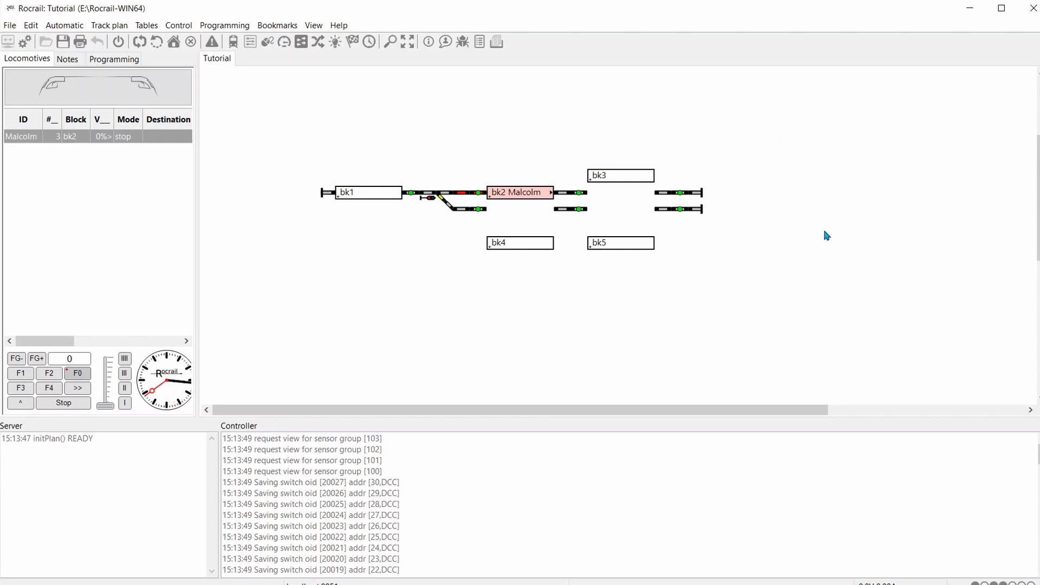
Put the track plan into panel editing and move block bk3 down one row, in line with bk2 on the upper track.
click(119, 26)
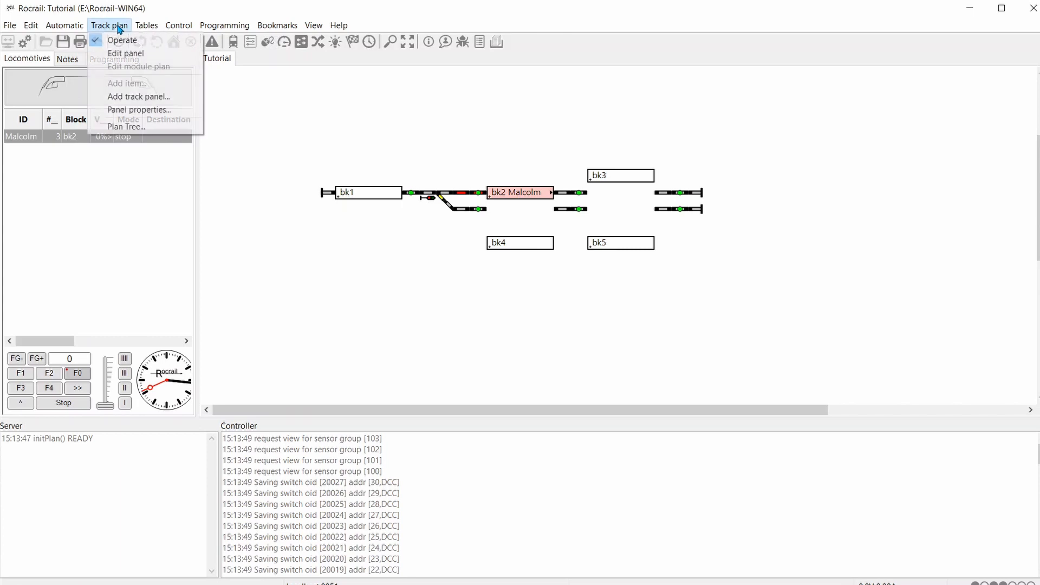
click(125, 54)
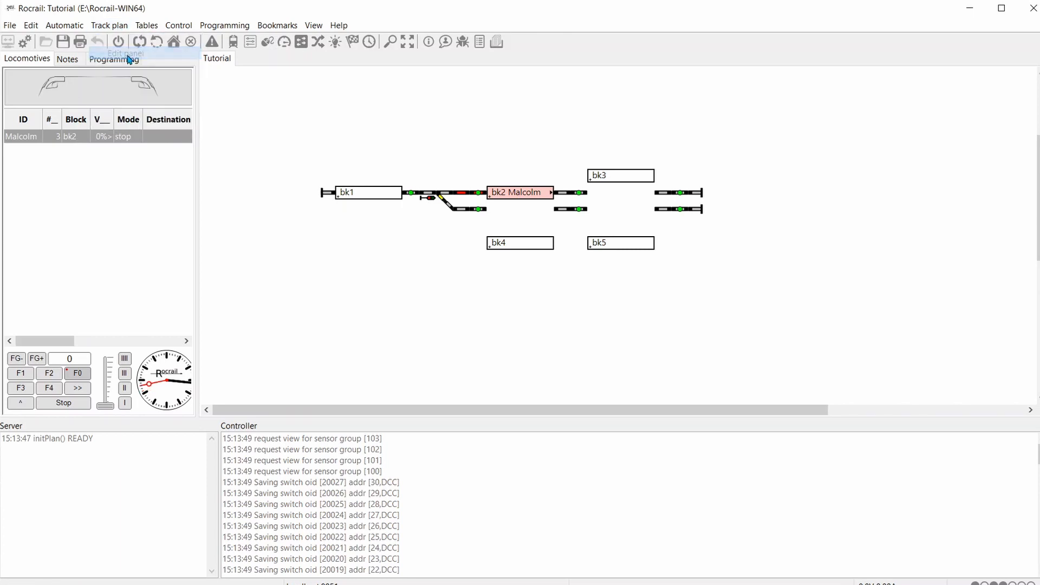
click(633, 177)
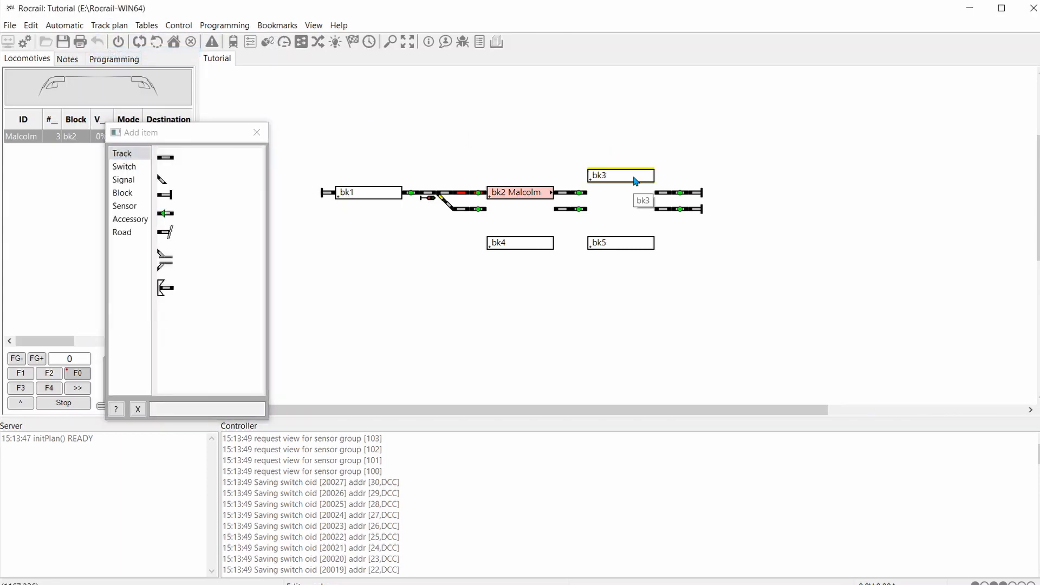
drag(636, 182, 636, 198)
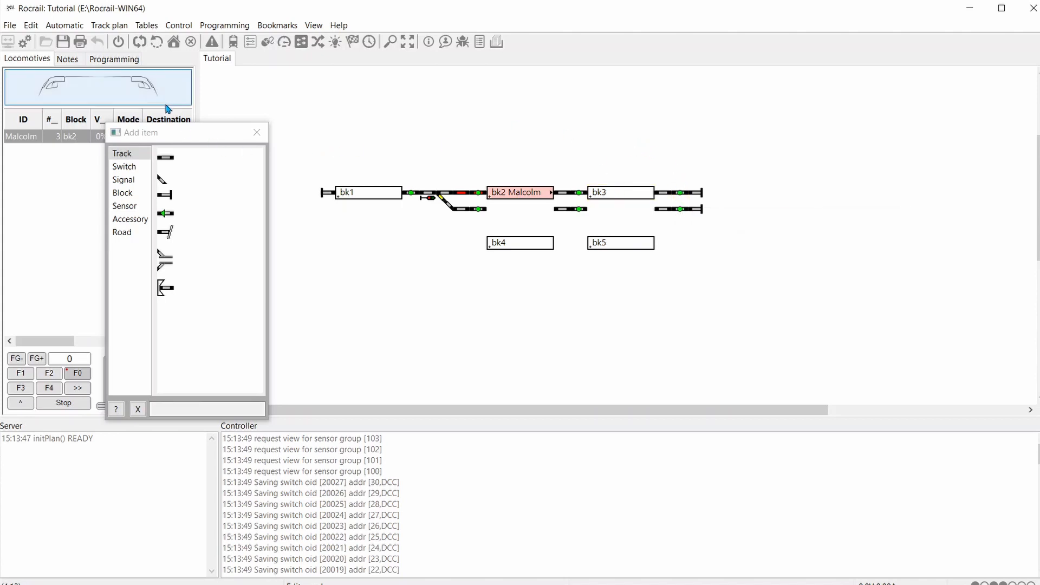
Run the router to generate the routes for the updated track plan.
click(8, 26)
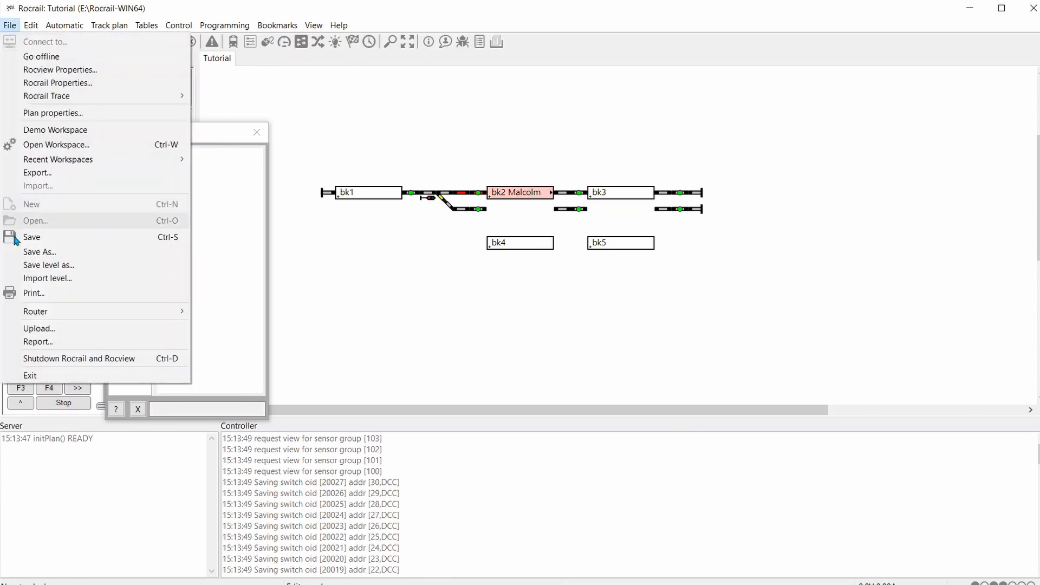
mouse_move(23, 312)
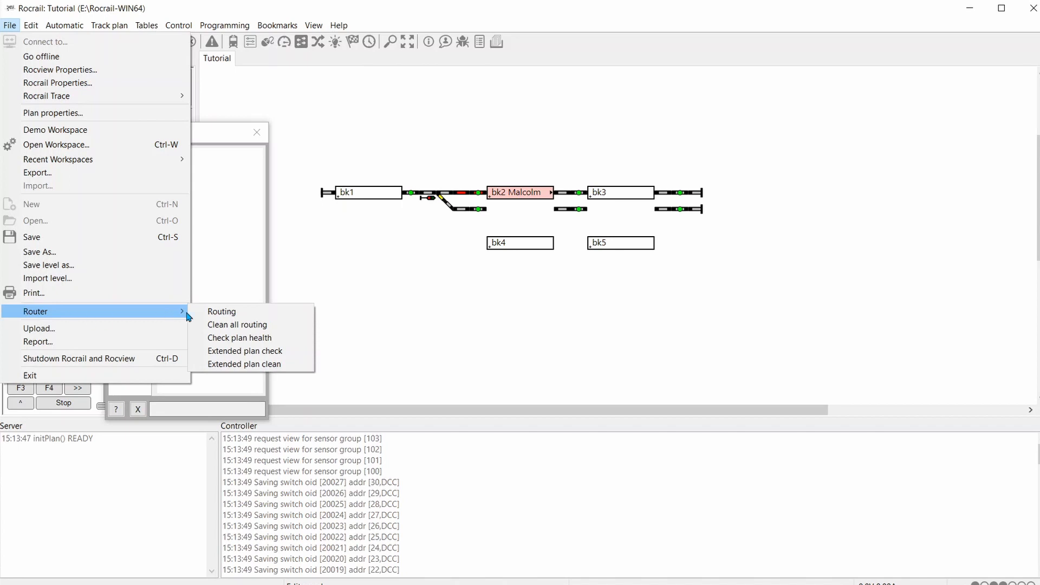
click(220, 312)
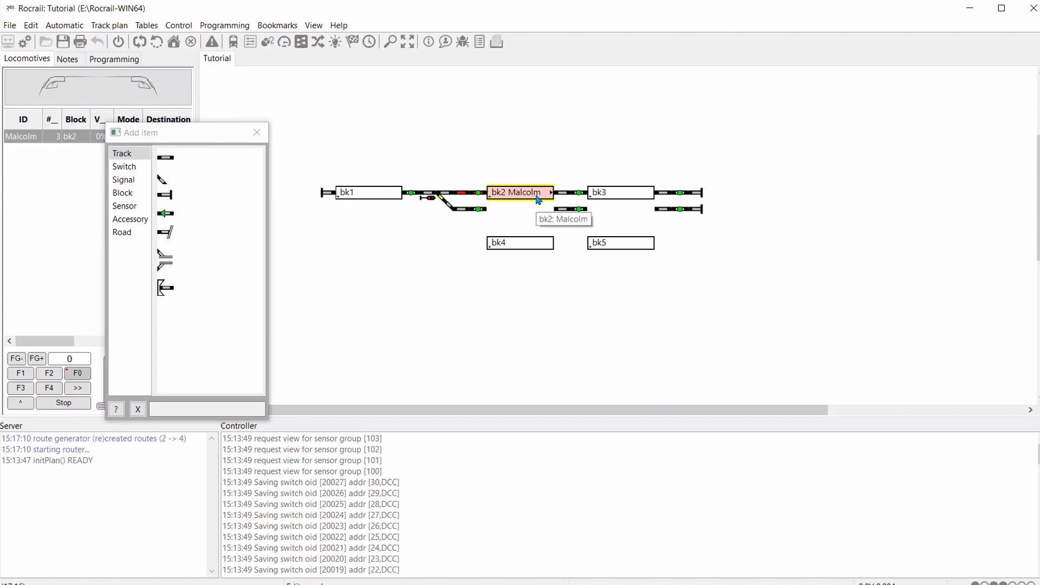
In block bk3's properties, assign sensor fb3 with the enter event to the route from bk2 to bk3.
right_click(620, 201)
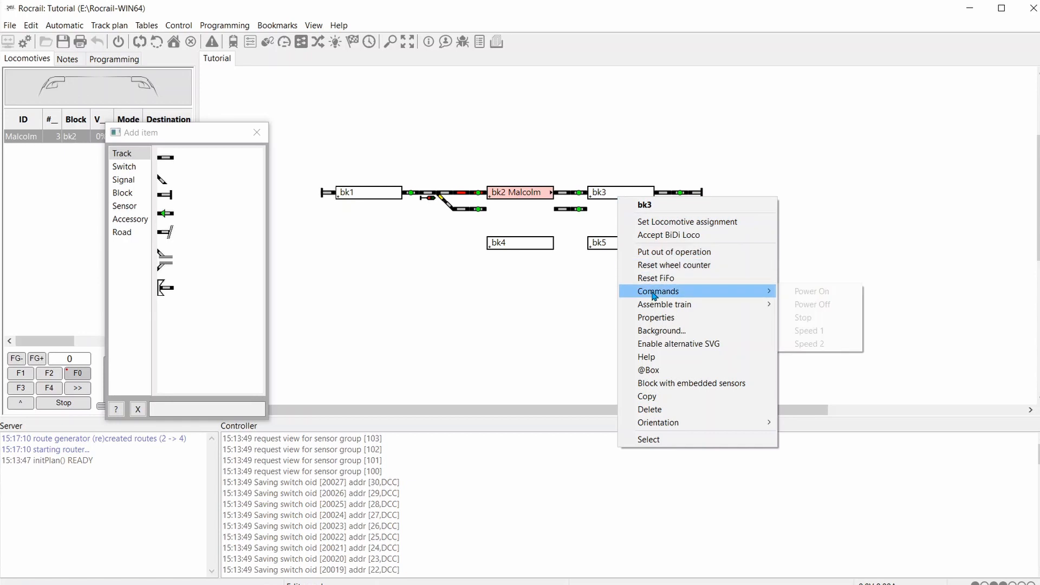
click(662, 317)
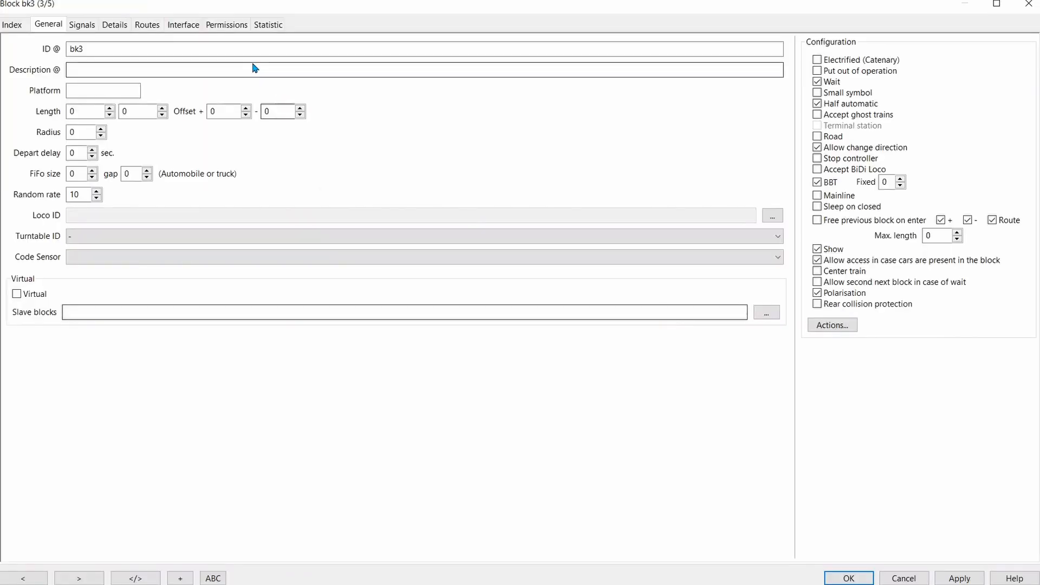
click(151, 29)
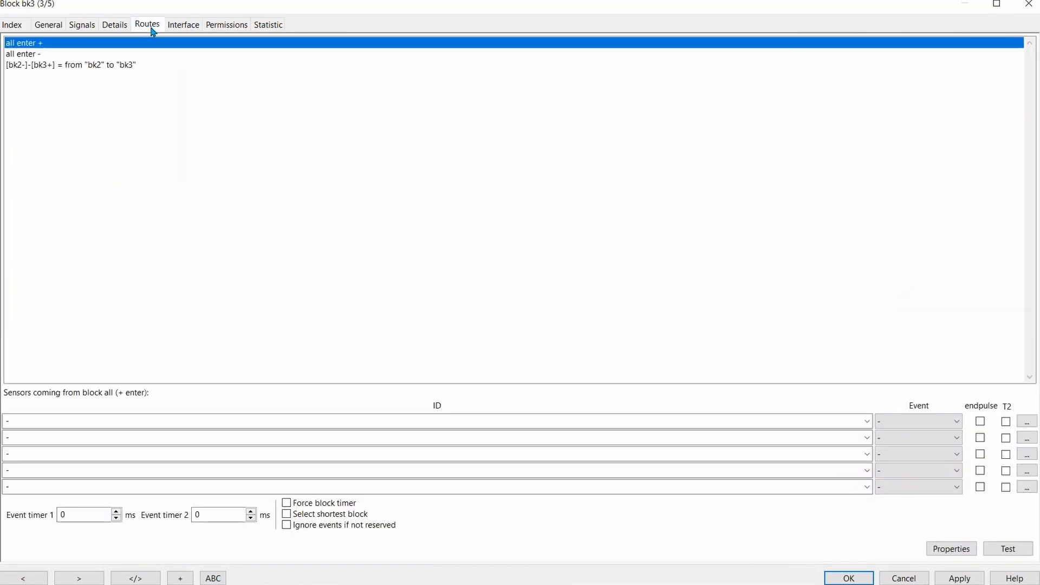
click(67, 66)
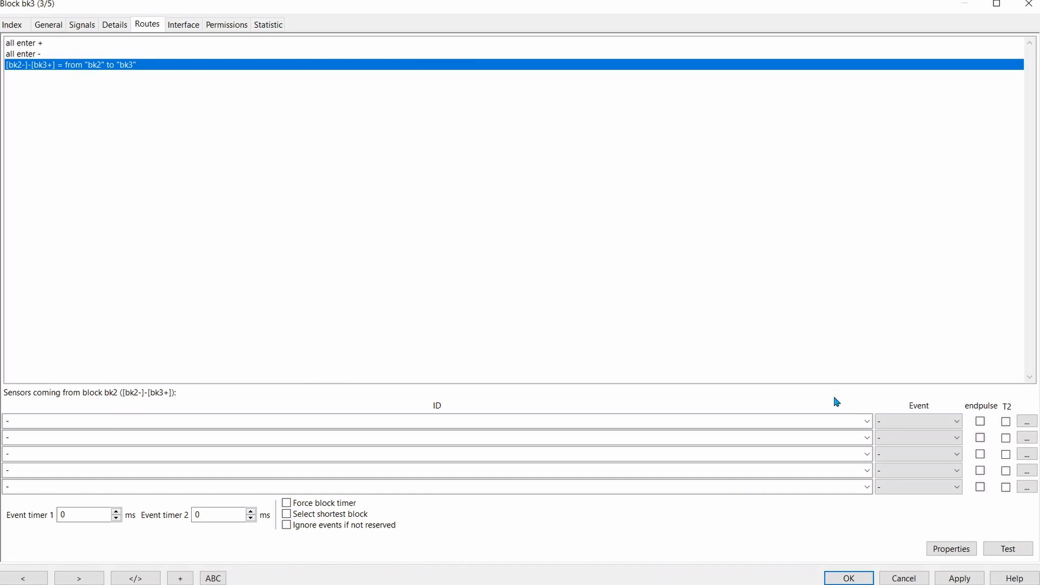
click(868, 422)
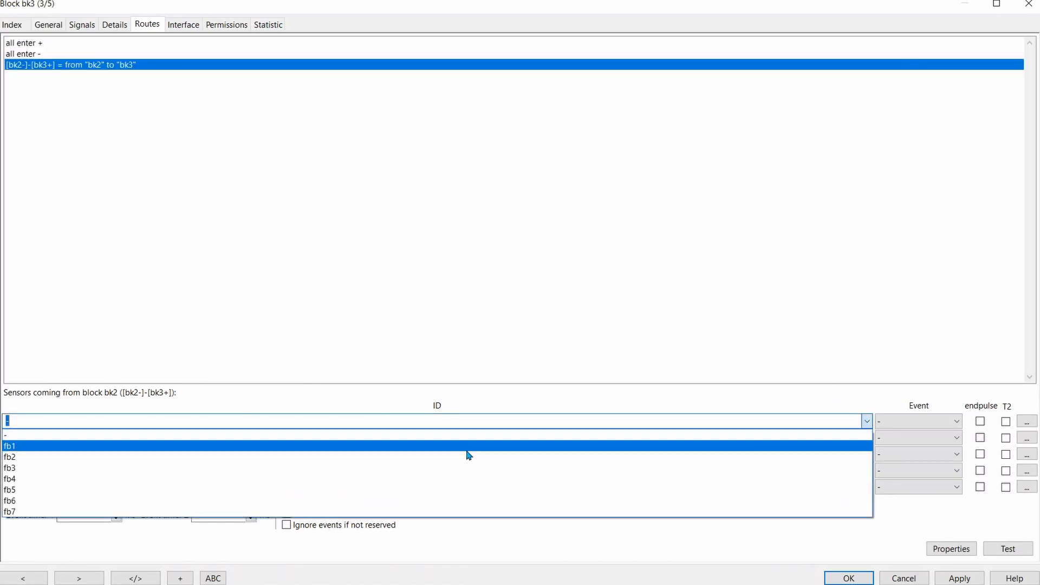
click(144, 469)
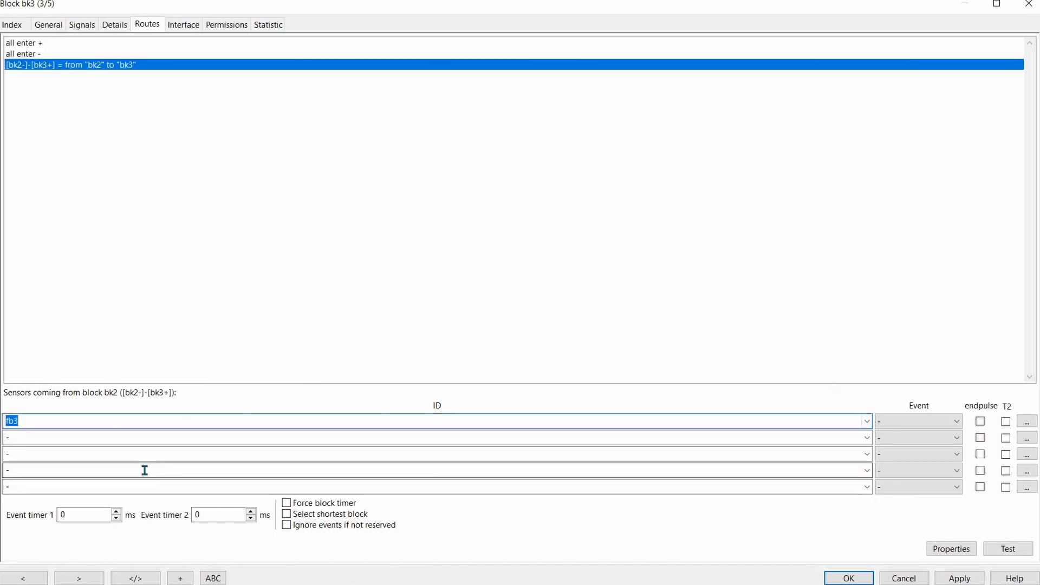
click(957, 422)
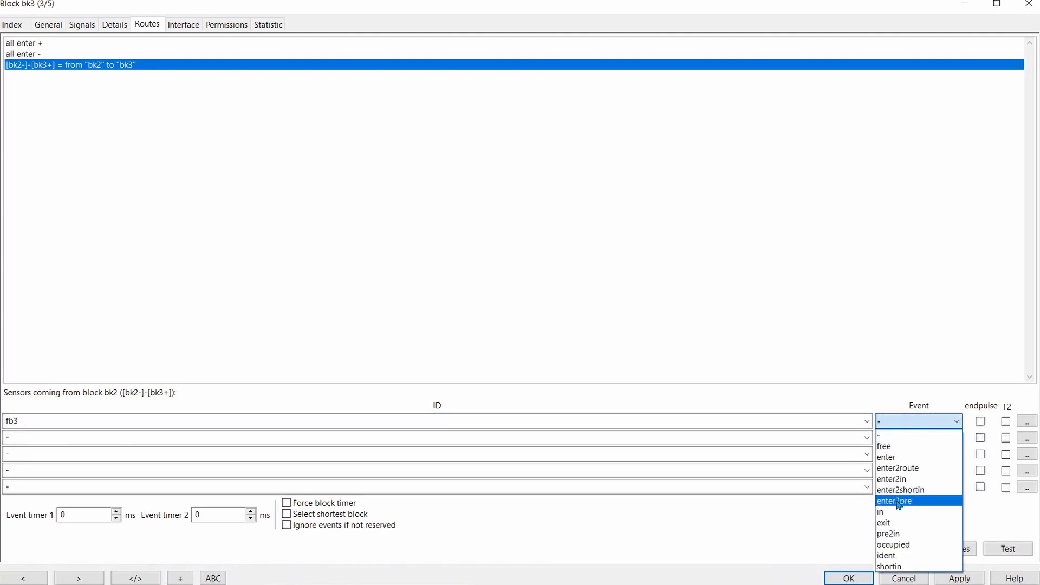
click(894, 458)
Add sensor fb4 with the in event as the second sensor of the bk2 to bk3 route.
click(859, 438)
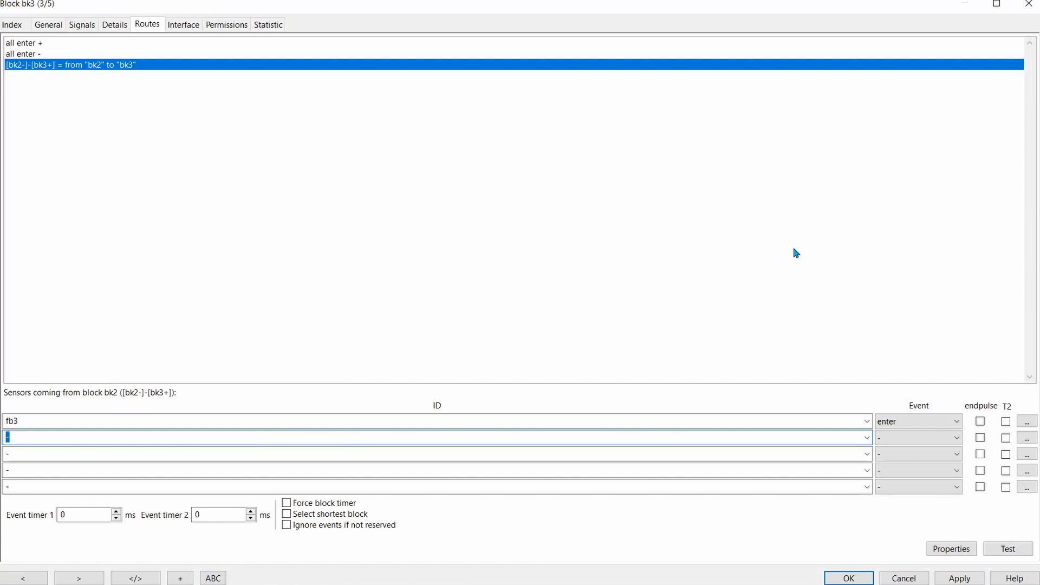
click(867, 437)
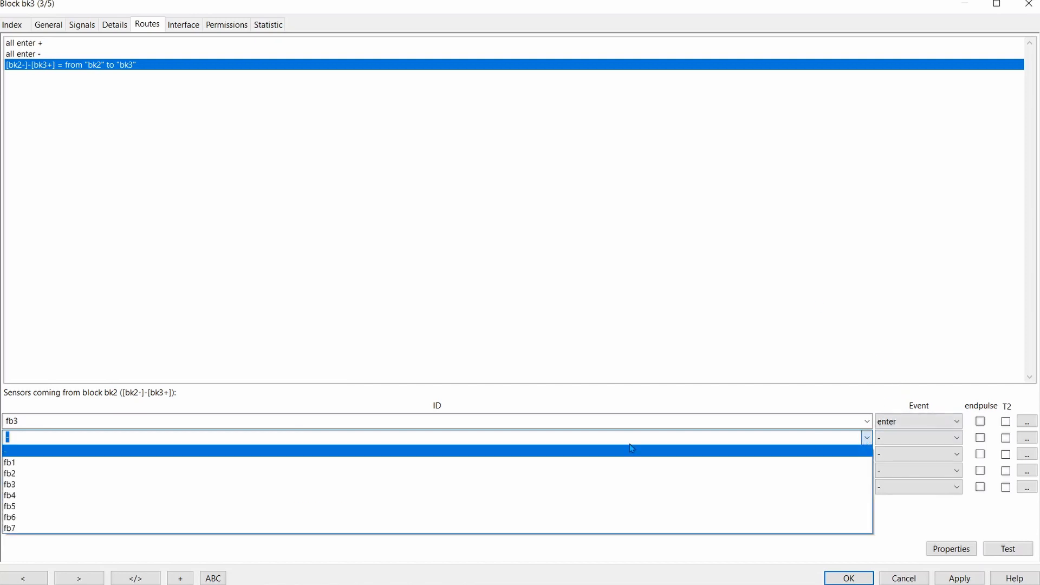
click(129, 496)
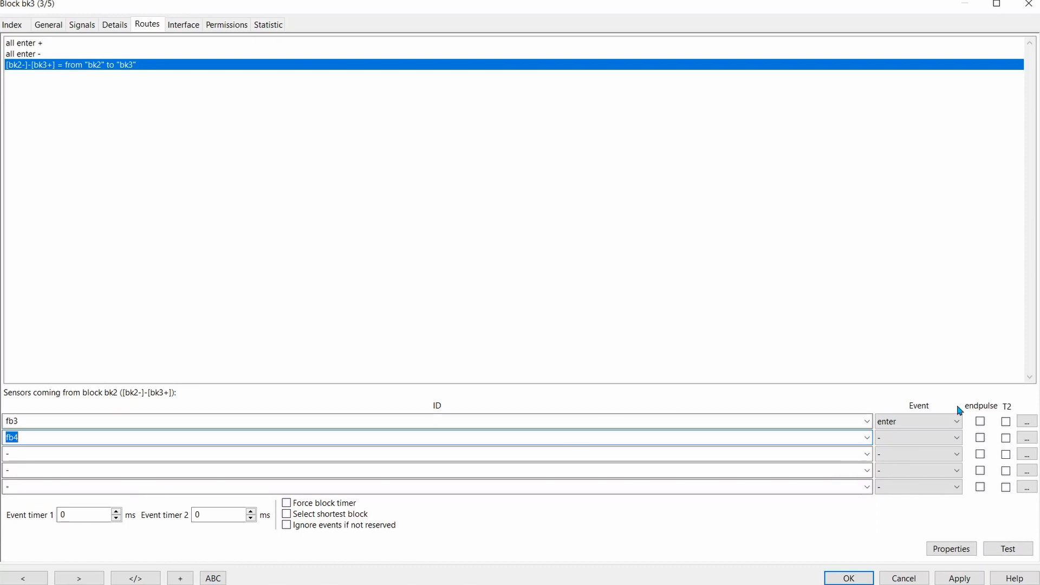
click(957, 438)
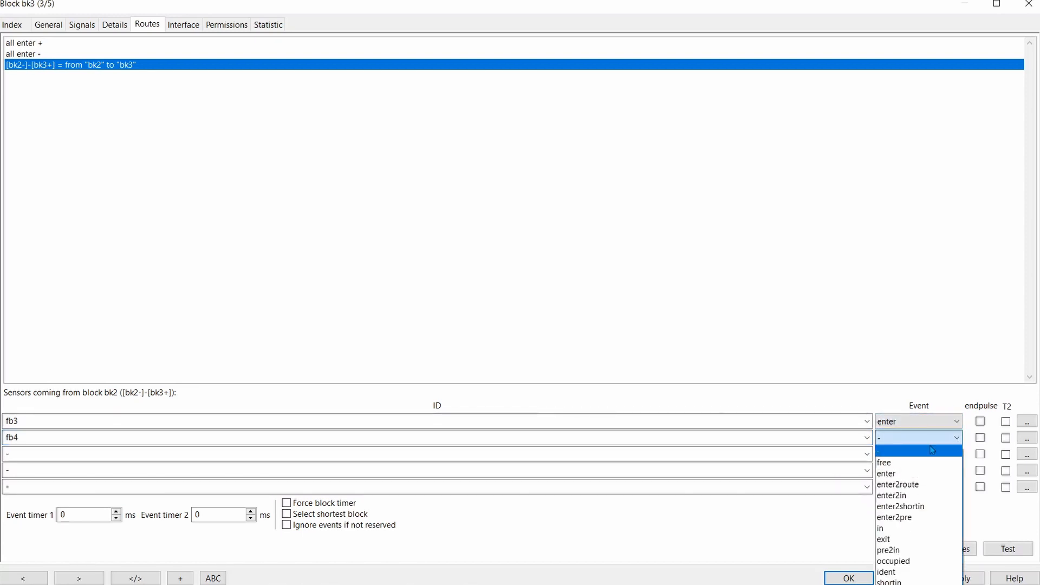
click(892, 528)
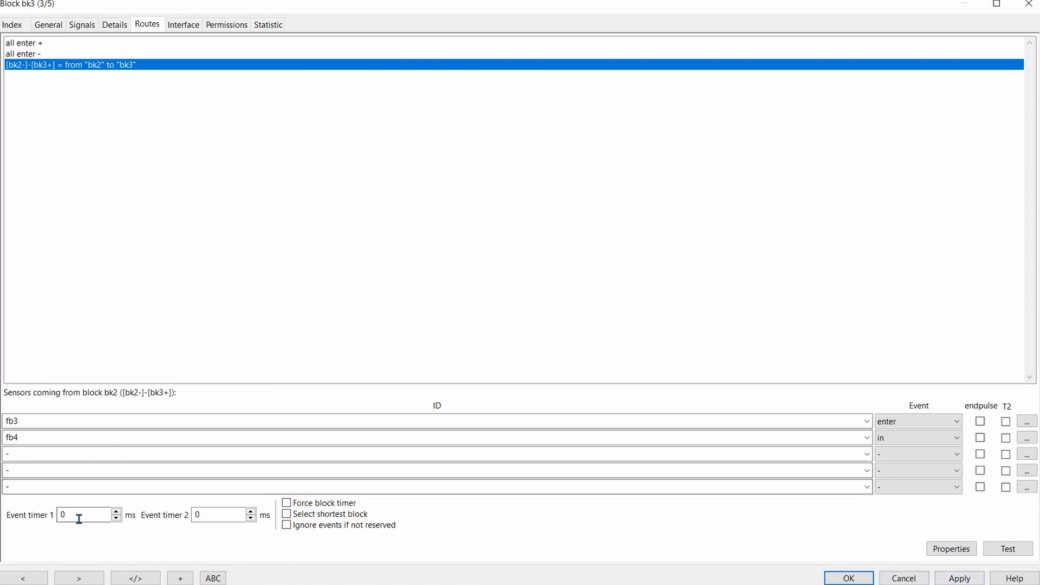
Set event timer 1 of the bk2 to bk3 route to 1000 ms and save block bk3's properties.
drag(60, 515, 56, 519)
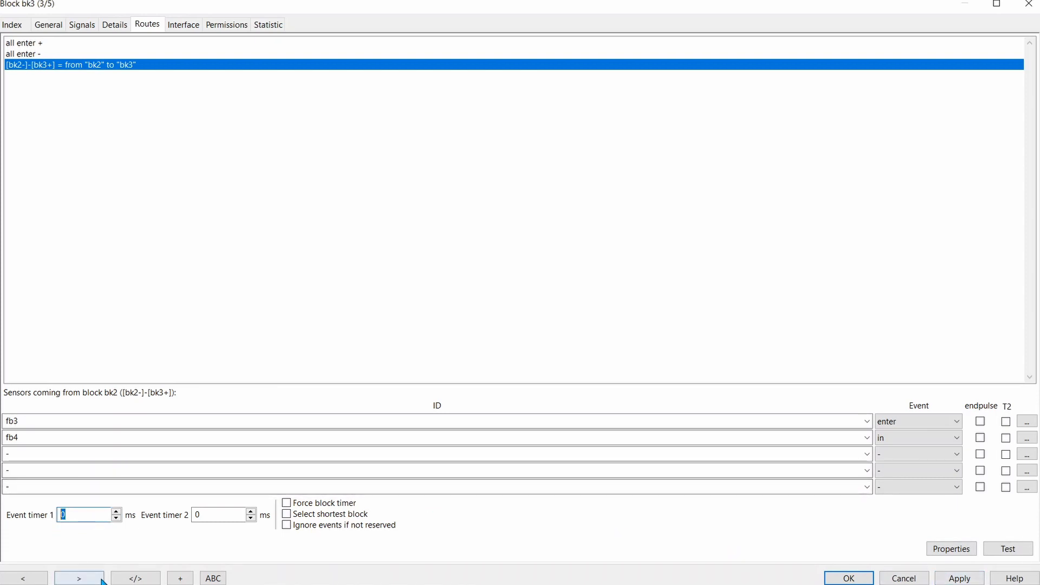
text(1000)
click(955, 579)
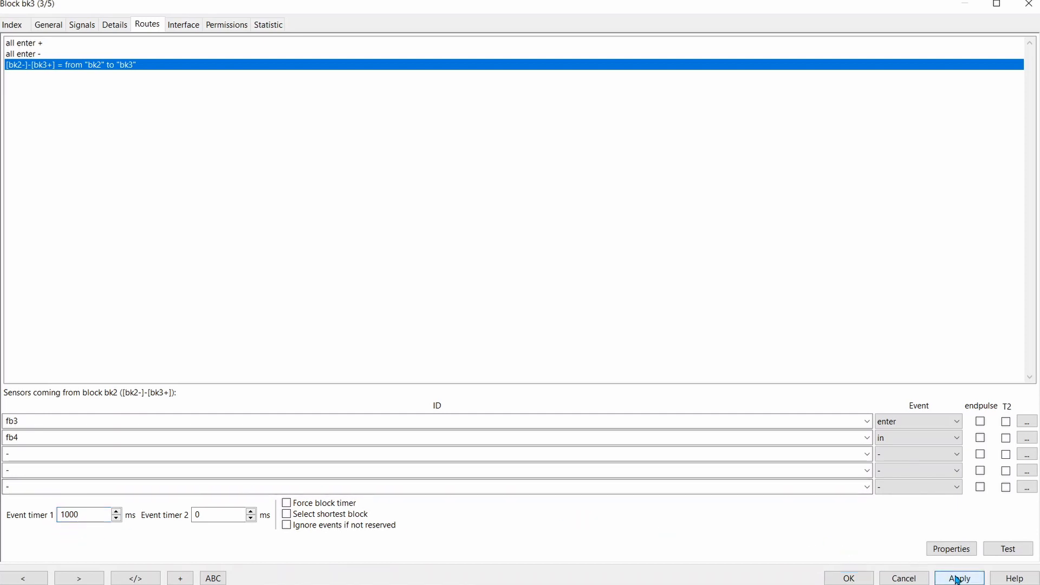
click(849, 579)
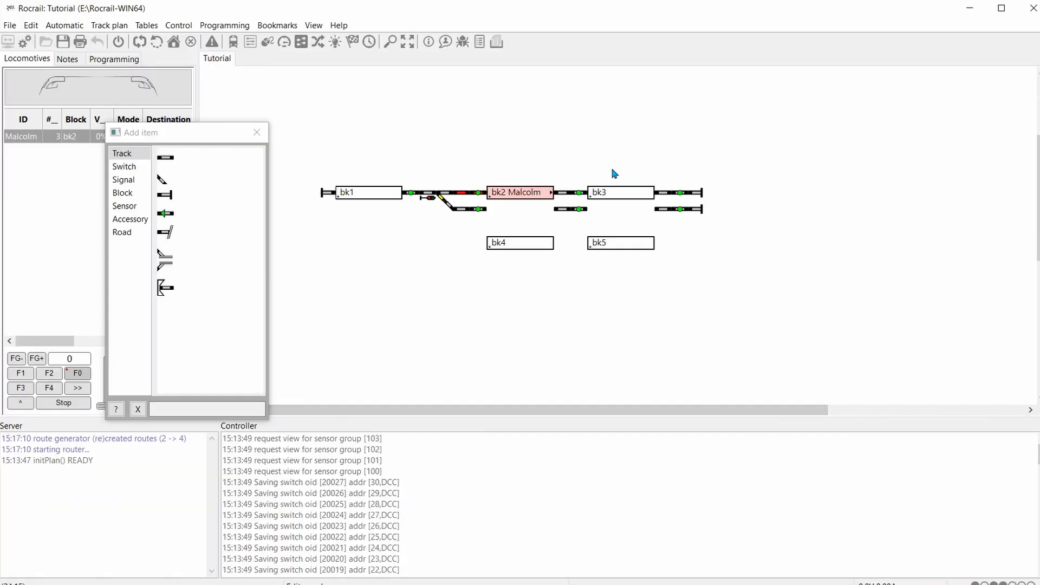
In block bk2's properties, assign sensor fb2 with the enter2in event to the route from bk3 to bk2, and close the item palette.
right_click(526, 194)
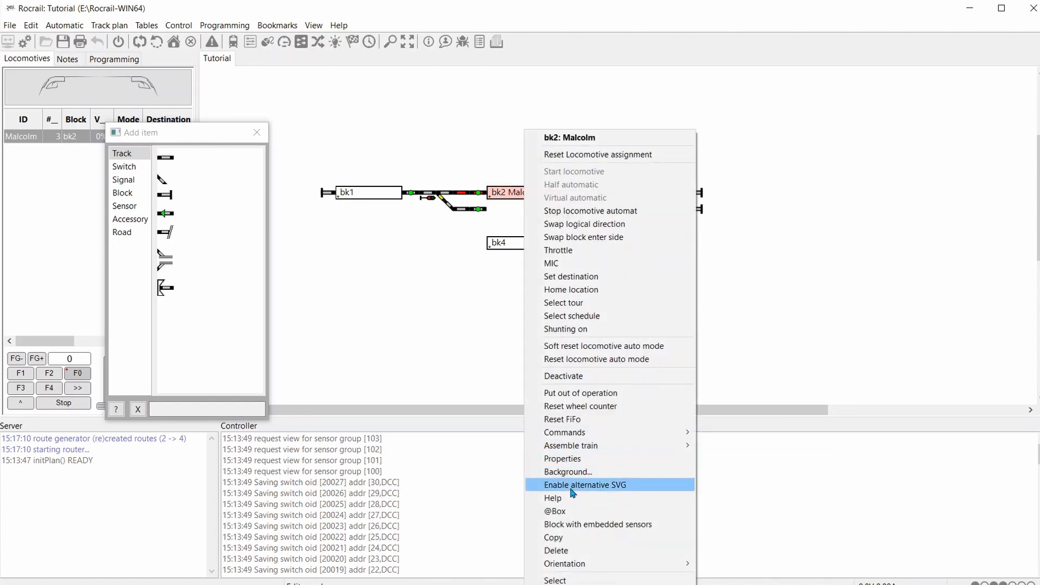
click(576, 465)
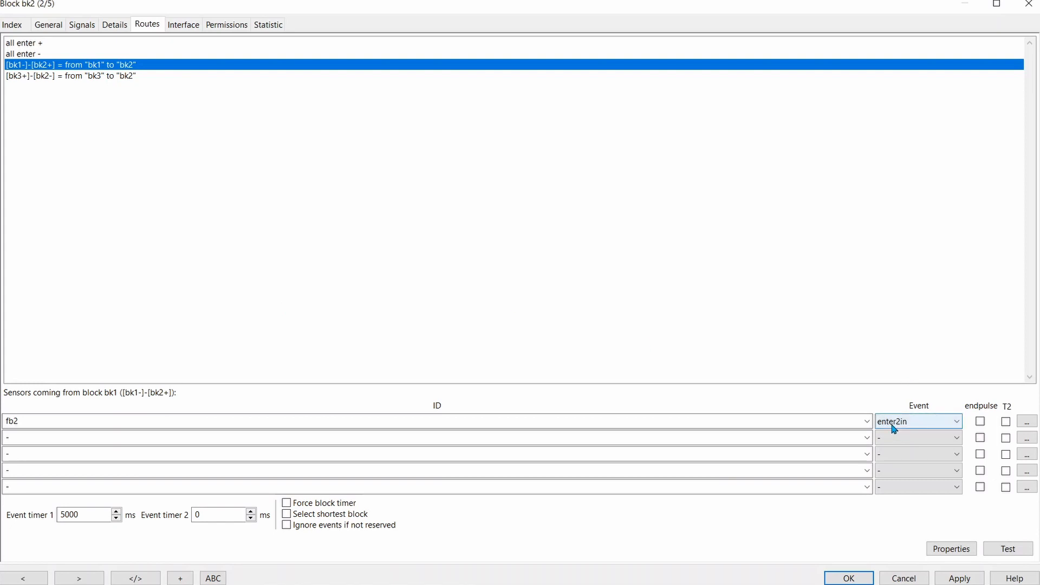
click(79, 76)
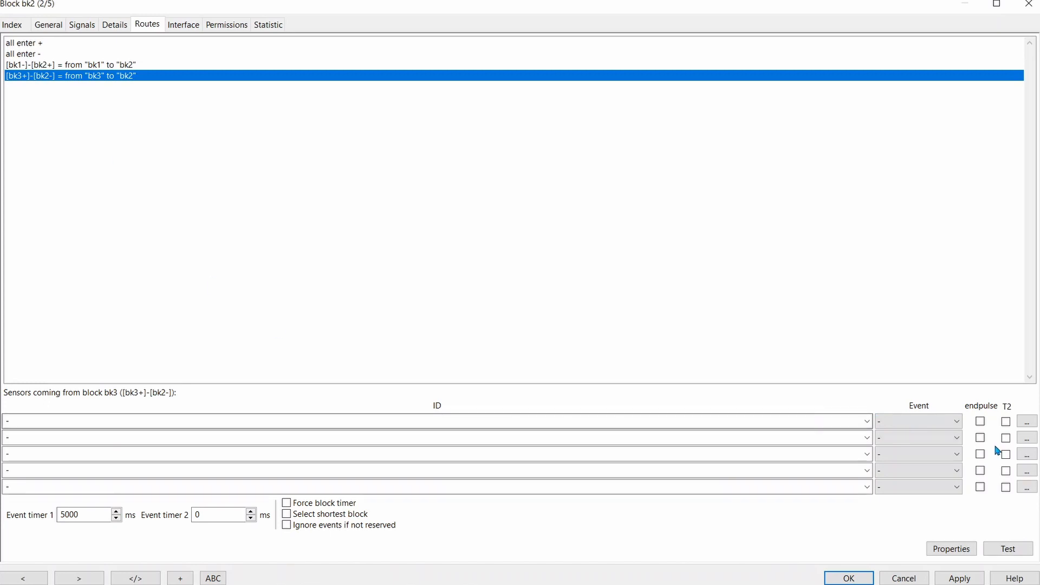
click(870, 426)
click(79, 453)
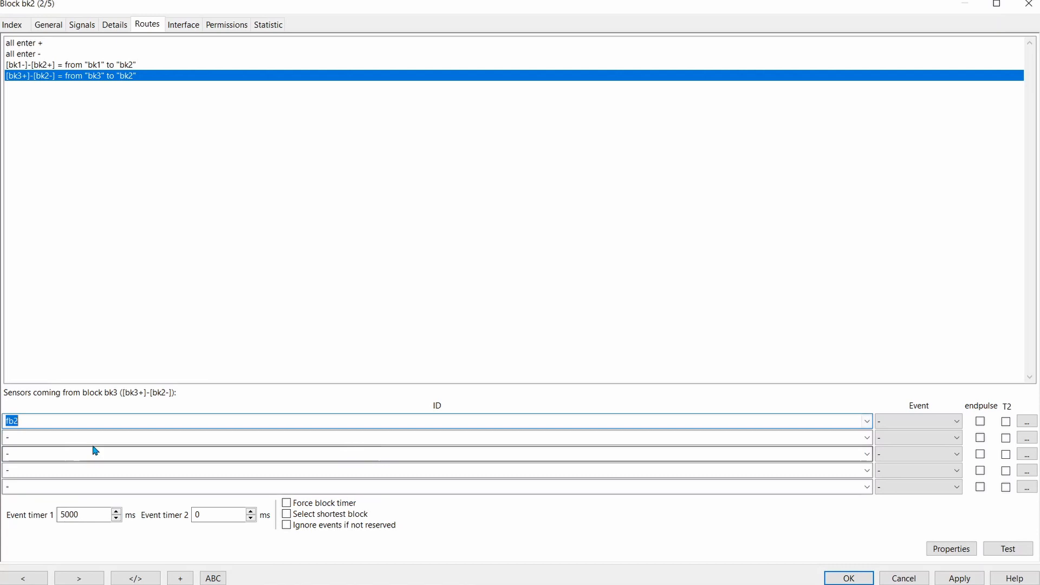
click(957, 422)
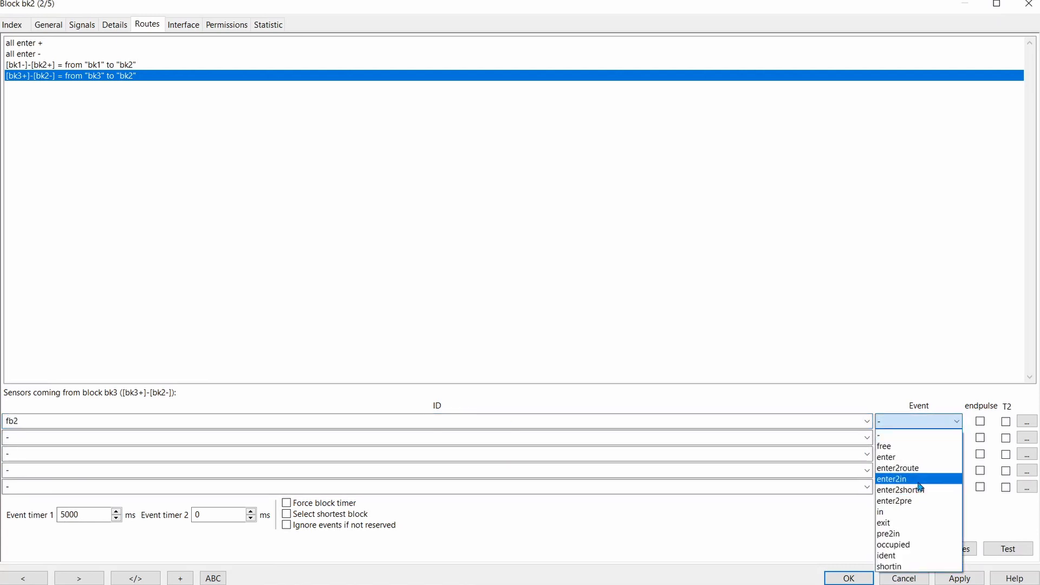
click(919, 481)
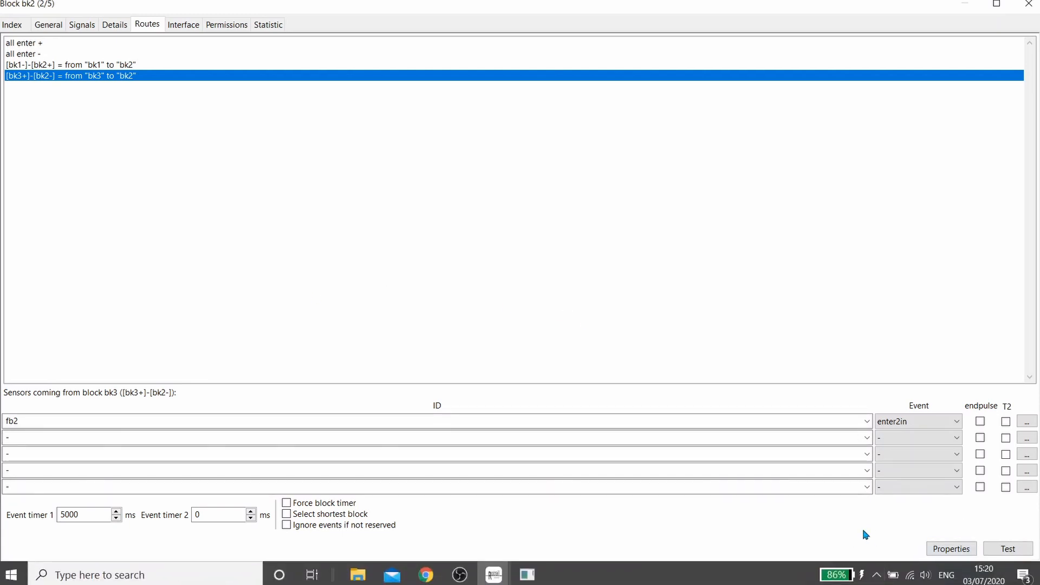
click(849, 579)
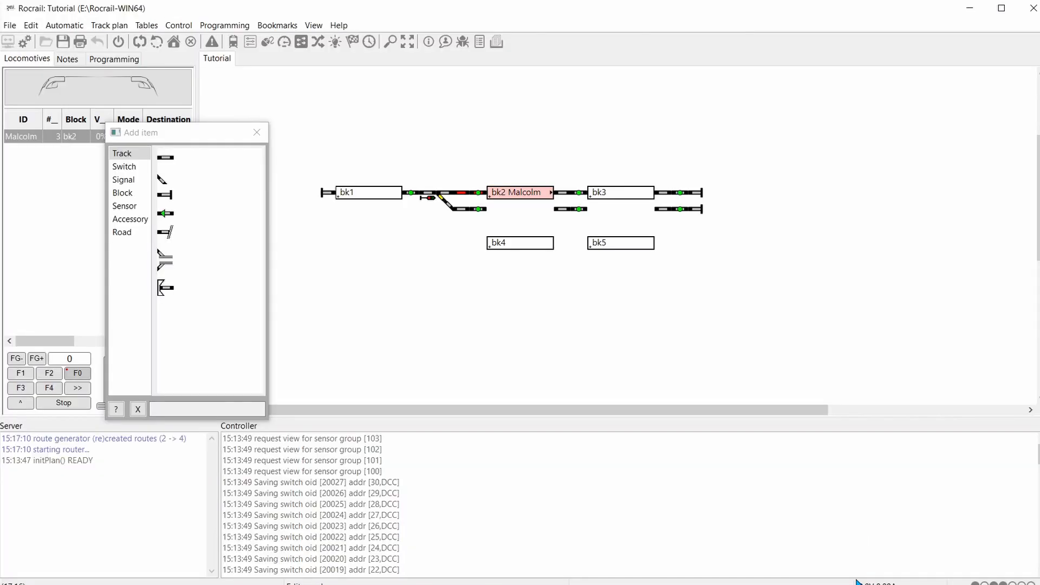
click(257, 133)
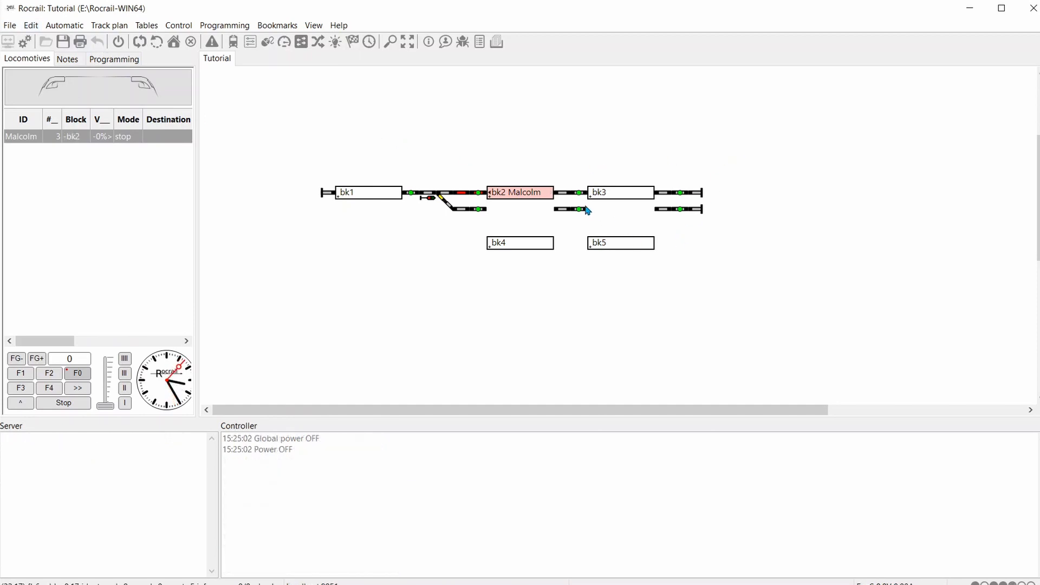
Adjust block bk3's arrival and departure speed values, with arrival based on a percentage, and return the track plan to operate mode.
mouse_move(588, 199)
right_click(633, 198)
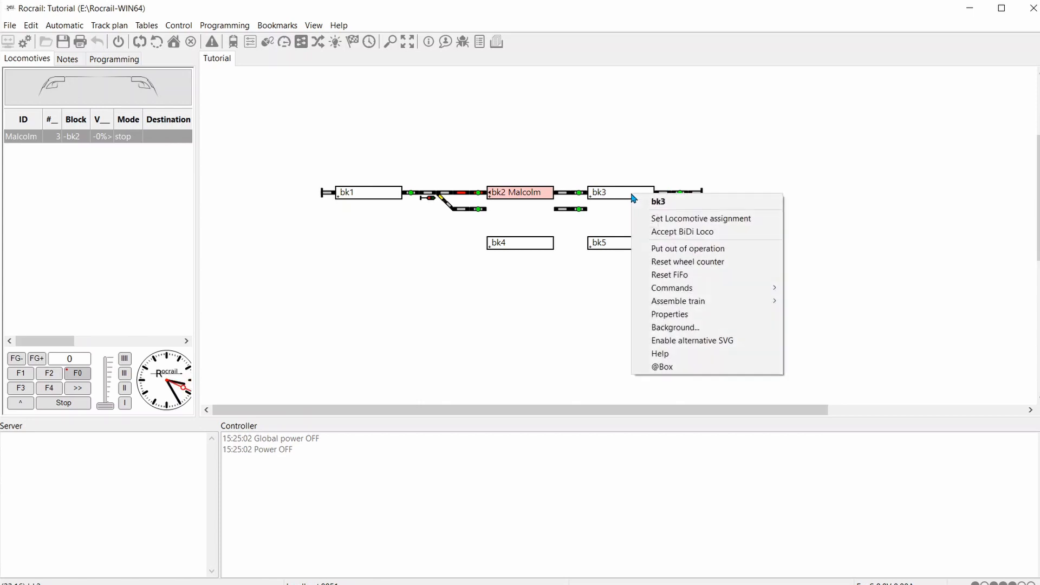
click(660, 317)
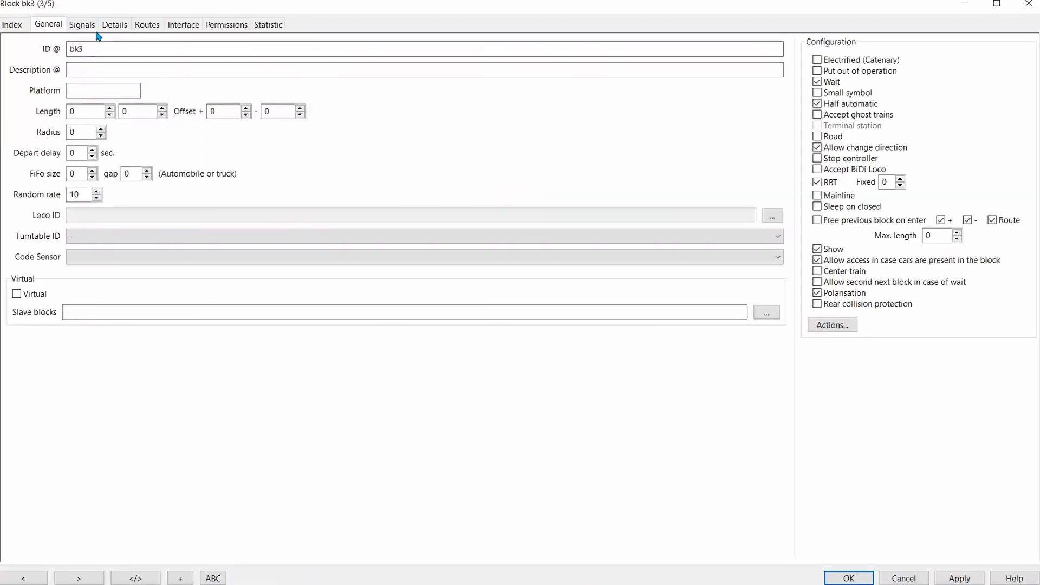
click(108, 28)
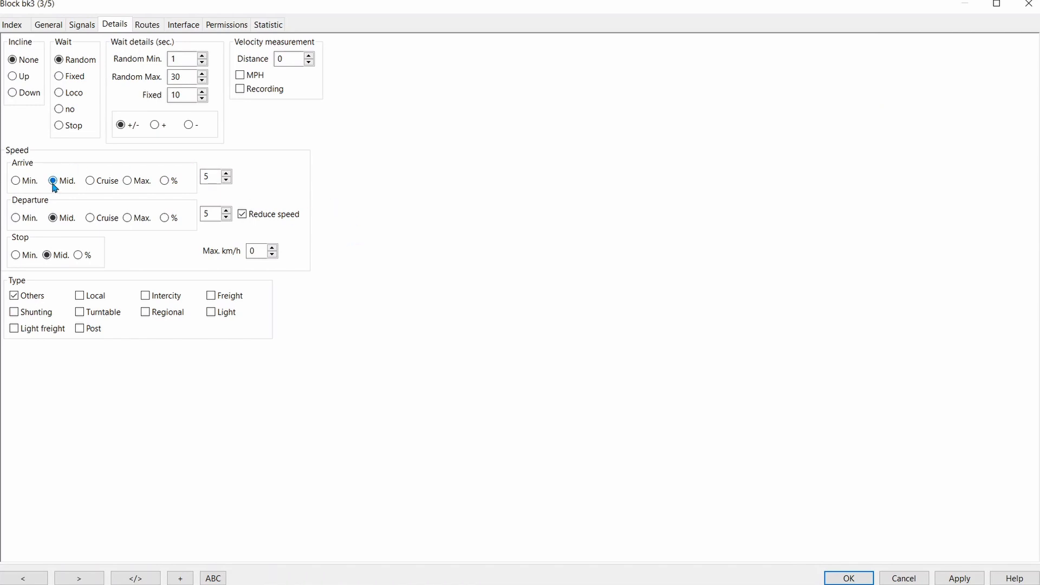
click(166, 181)
drag(215, 176, 204, 176)
drag(210, 213, 195, 216)
click(964, 579)
click(873, 579)
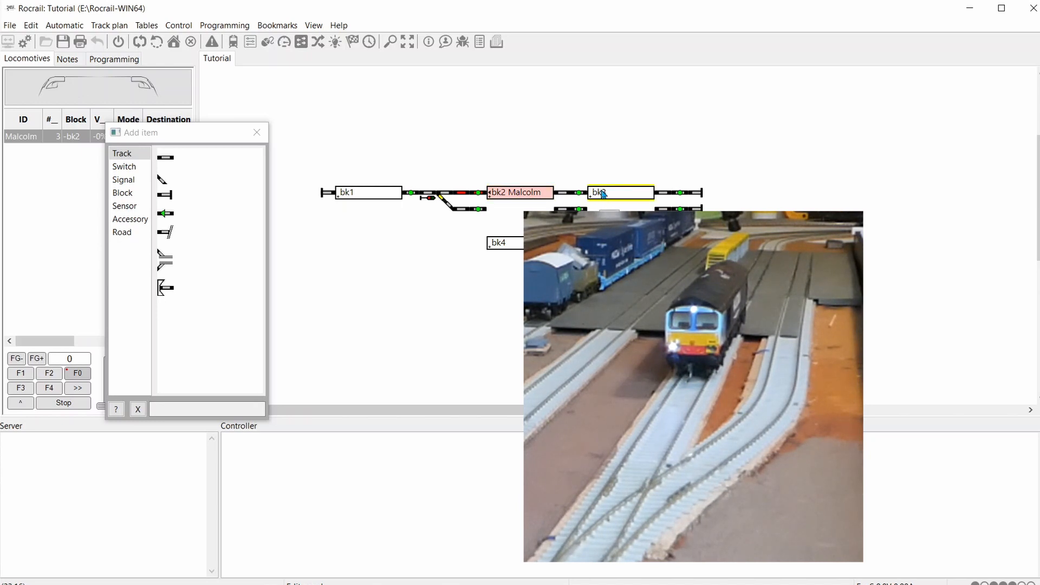
click(114, 27)
click(116, 41)
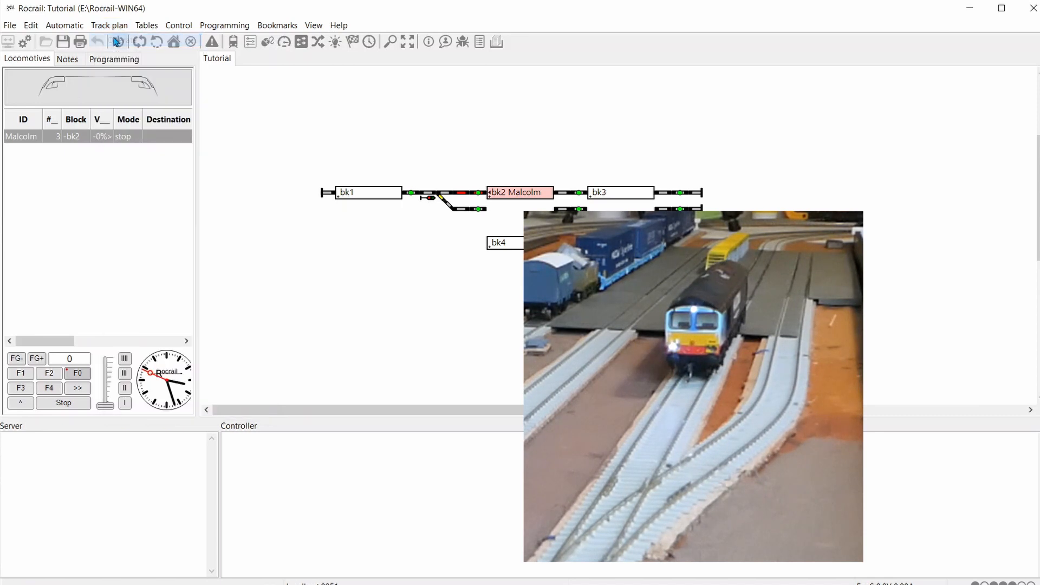
Switch on the track power and auto mode, and send the locomotive from block bk2 to block bk3.
click(120, 43)
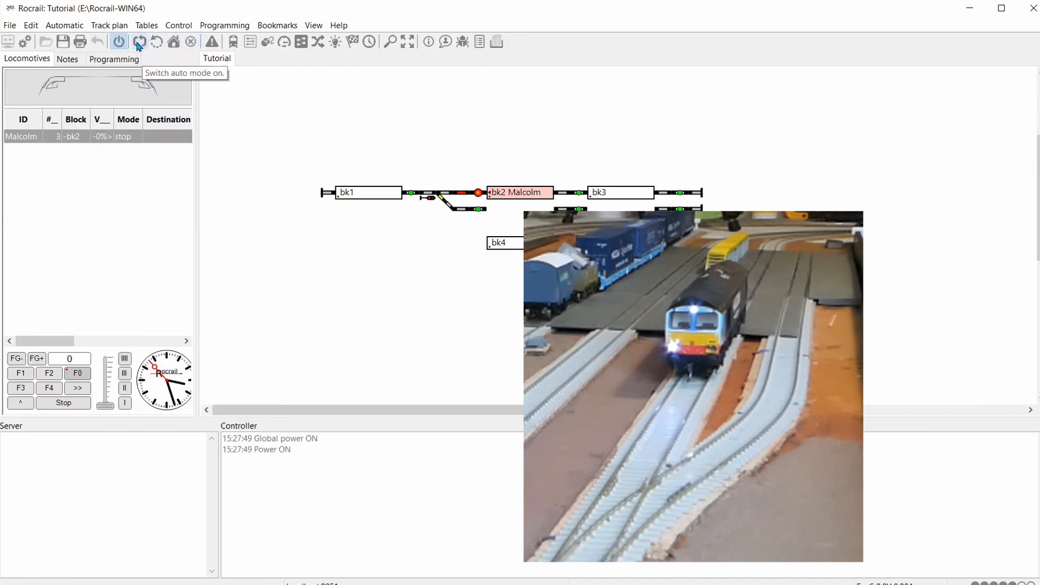
click(139, 43)
drag(547, 194, 536, 194)
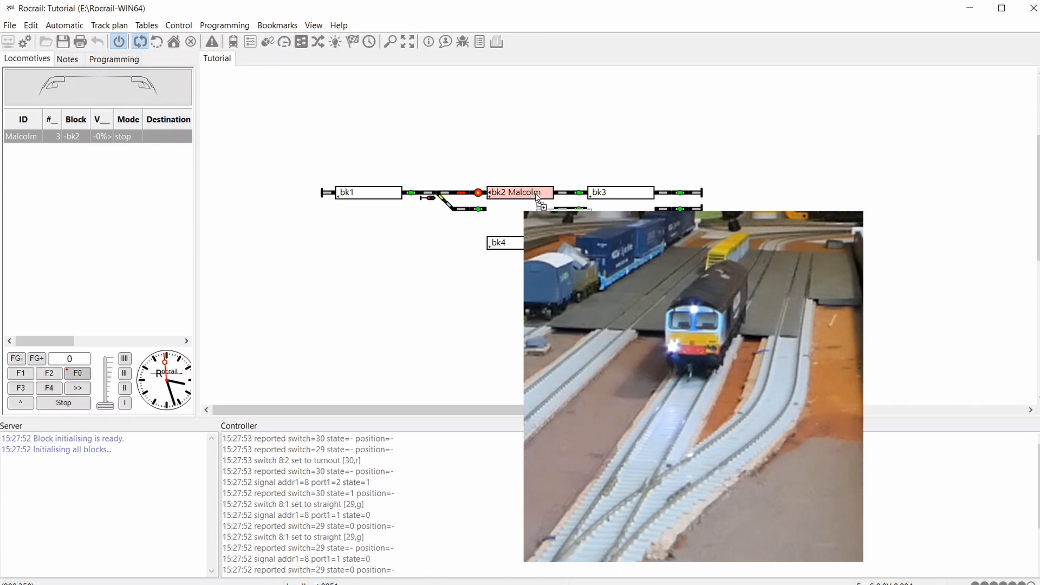
drag(537, 195, 621, 195)
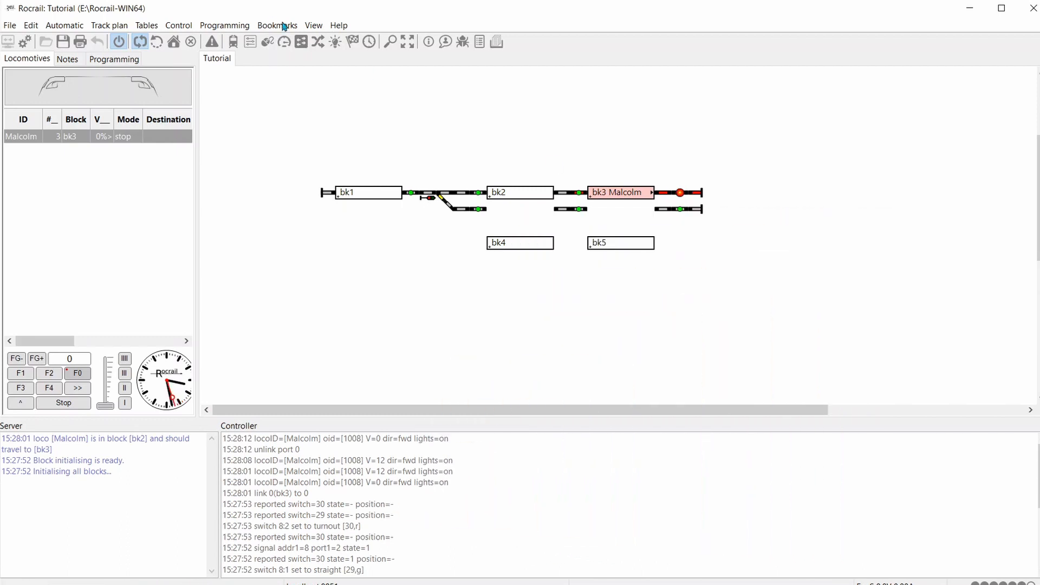
Switch auto mode off and check the block assignment in the properties of the track piece just after bk3.
click(140, 41)
right_click(667, 194)
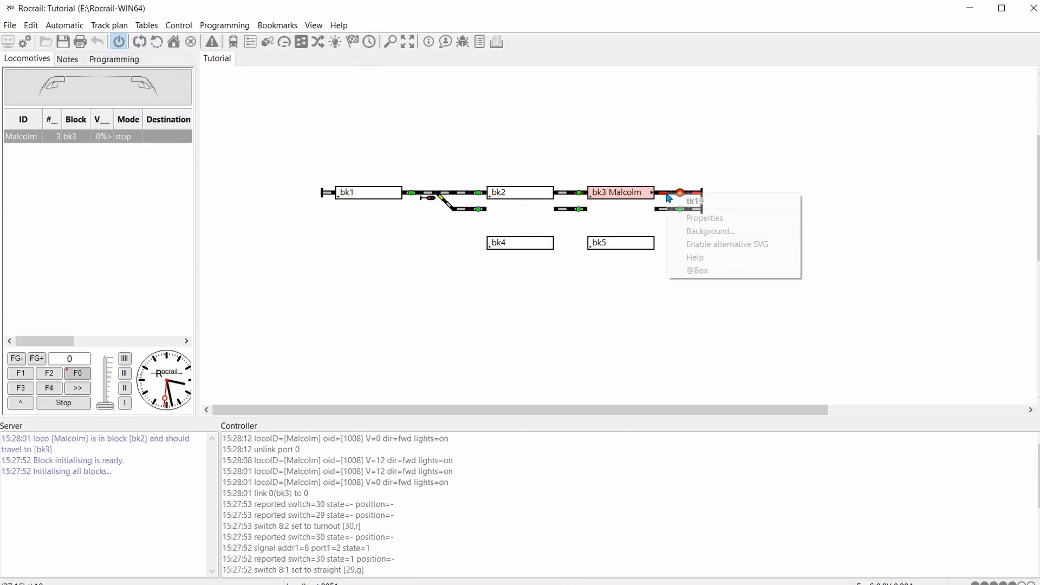
click(695, 218)
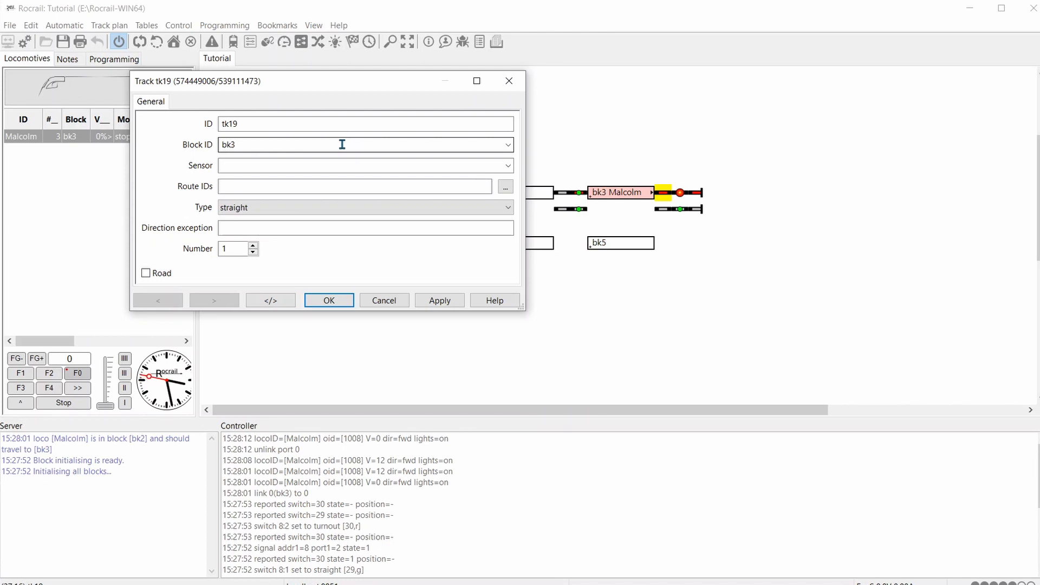
click(509, 81)
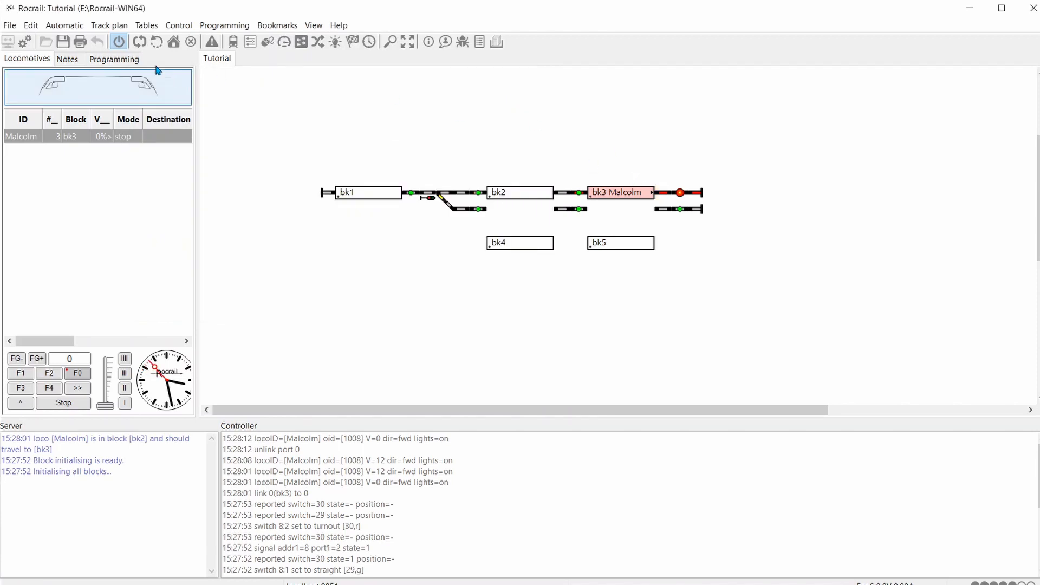
Switch auto mode on and send the locomotive from block bk3 back to block bk2.
click(139, 42)
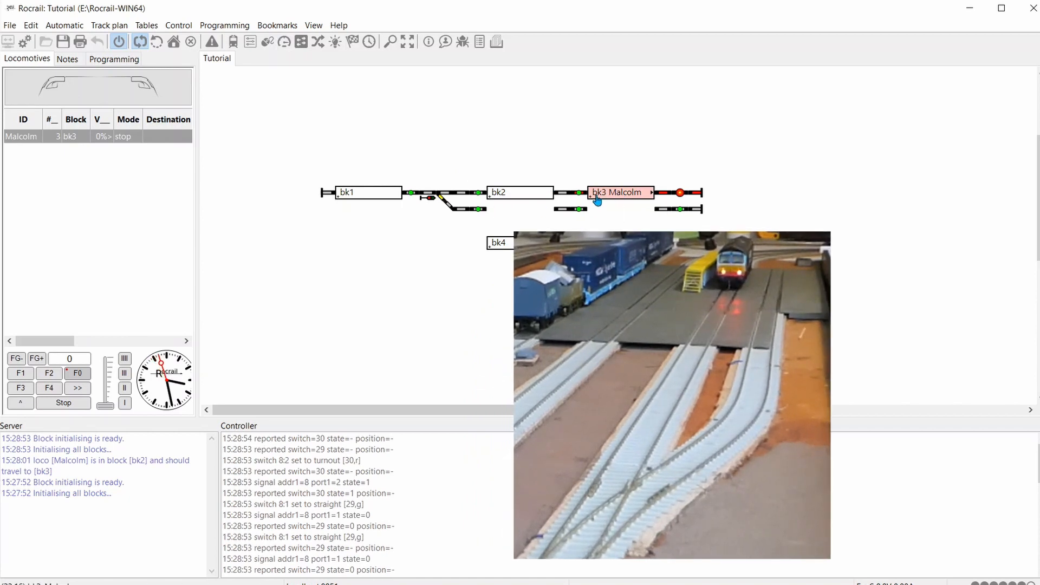
drag(595, 194, 519, 197)
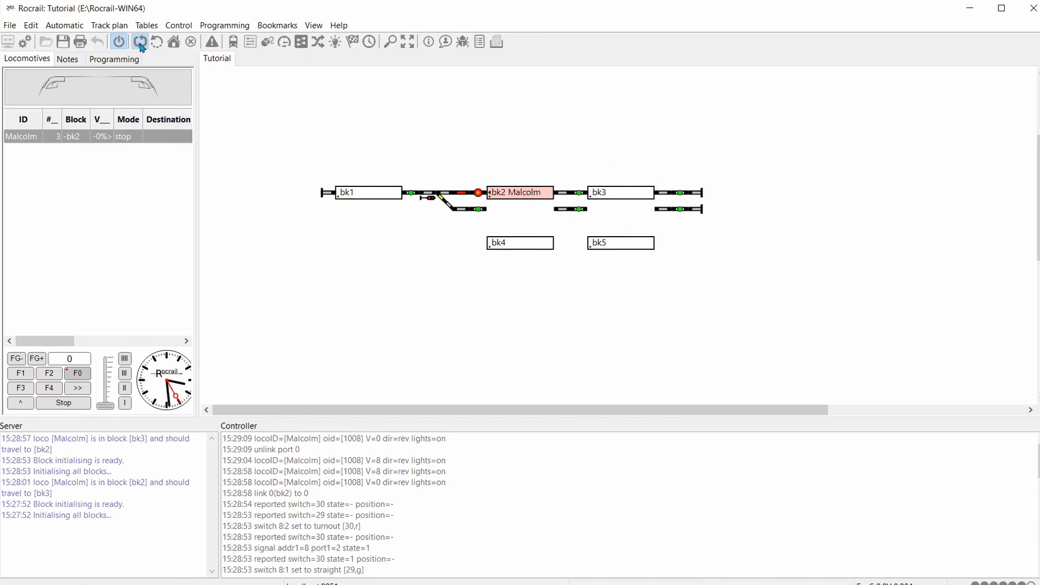
With auto mode off, set bk2's route from bk3 to use T2 for sensor fb2 and event timer 2 of 7000 ms, and save.
right_click(507, 194)
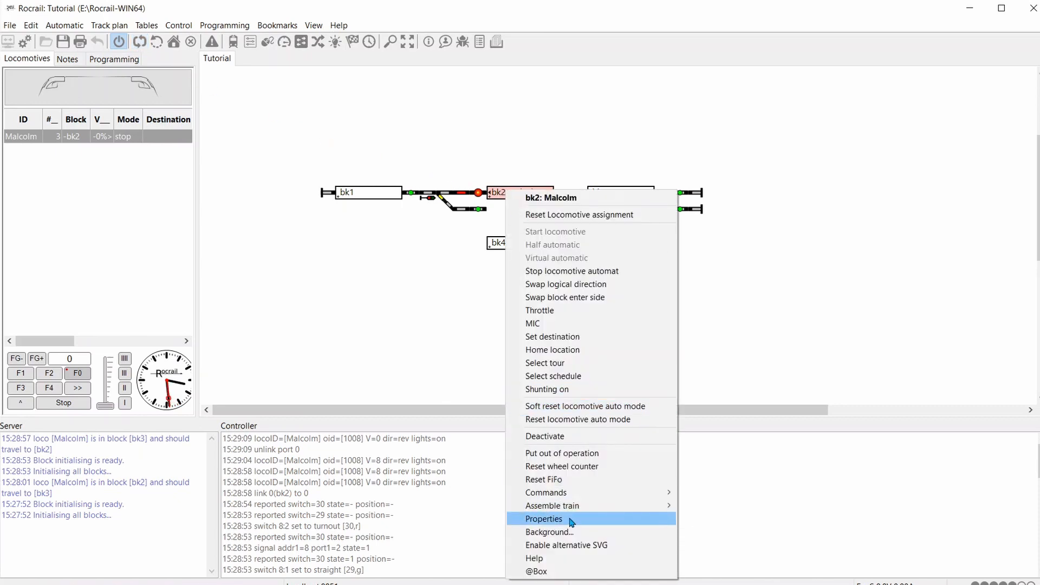
click(544, 519)
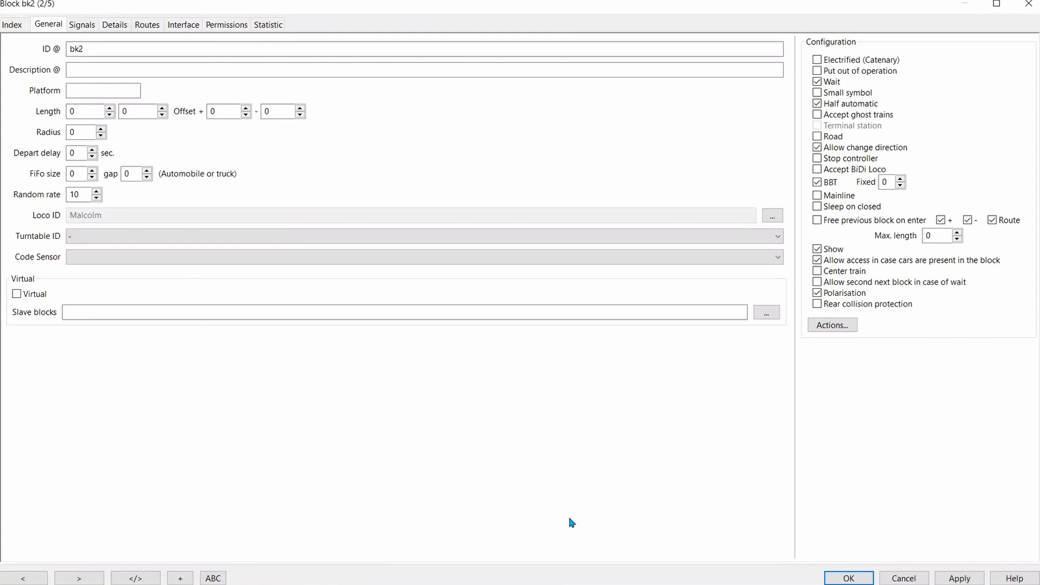
click(147, 26)
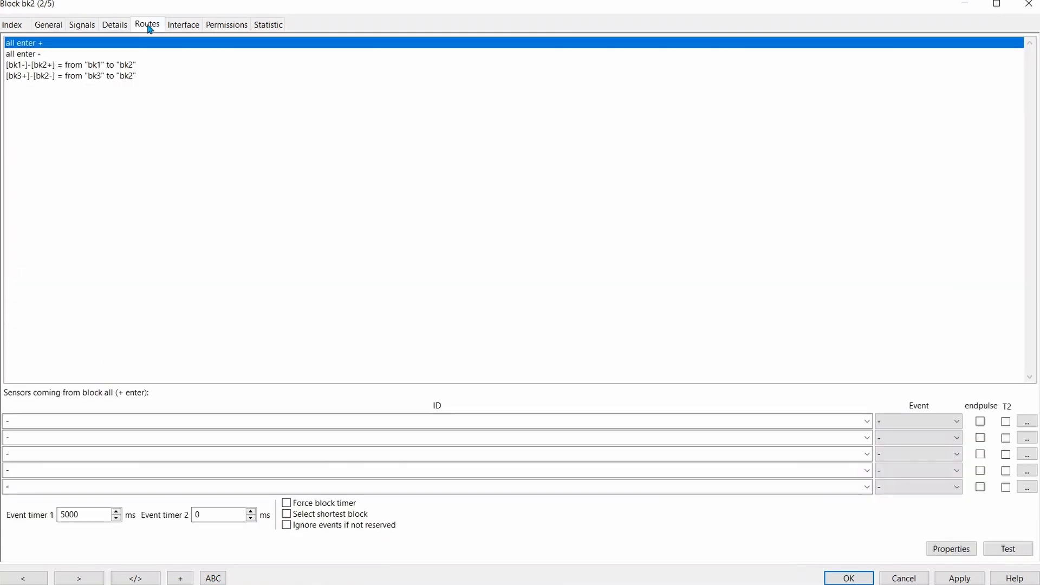
click(63, 76)
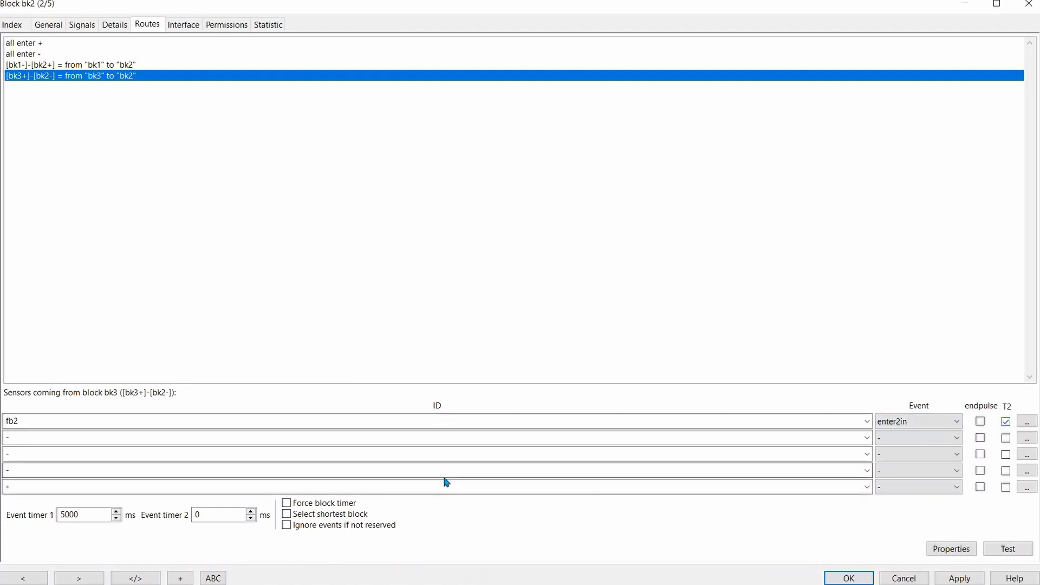
drag(200, 515, 192, 516)
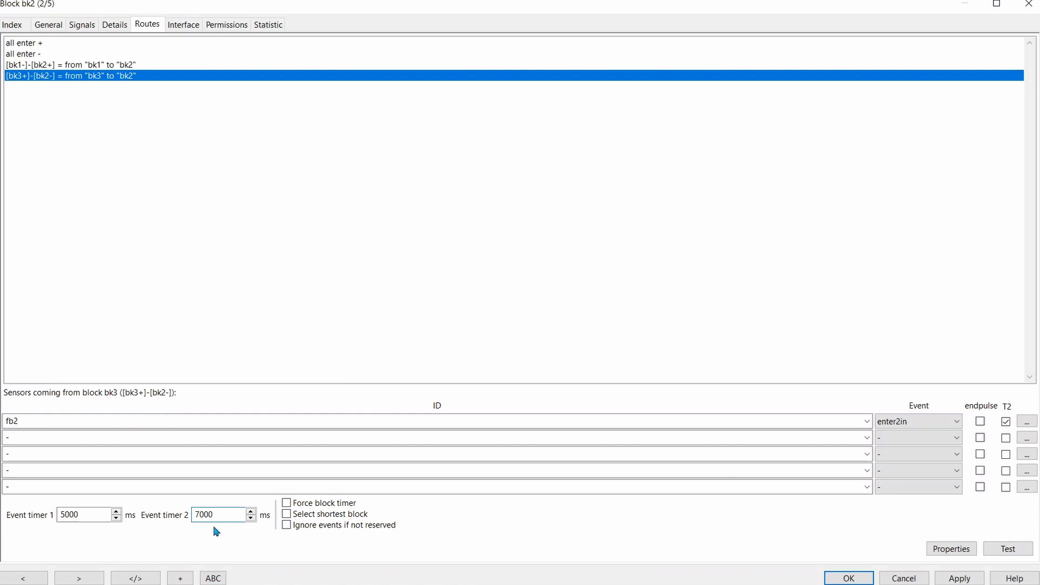
click(956, 578)
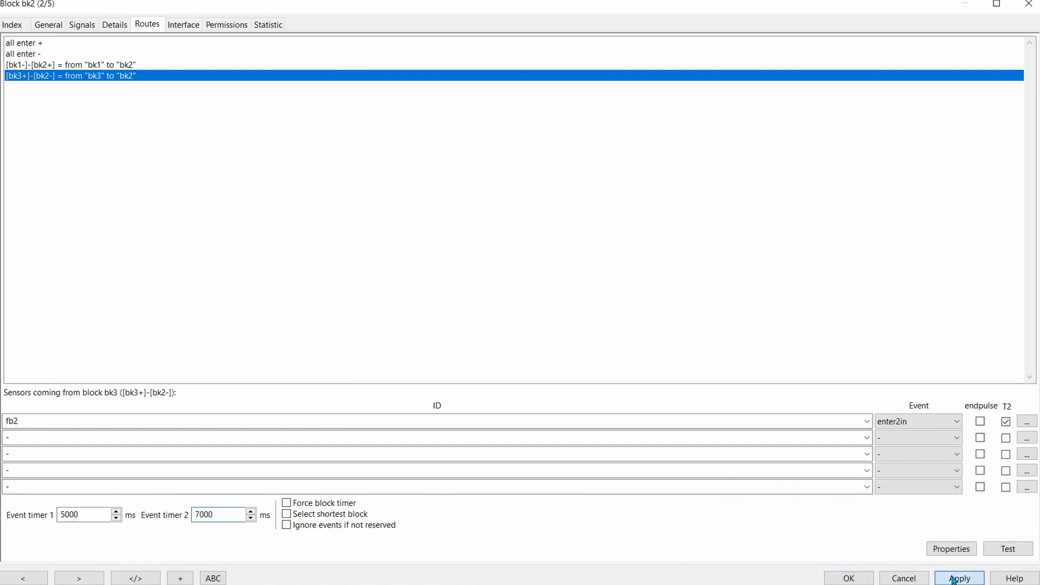
click(867, 580)
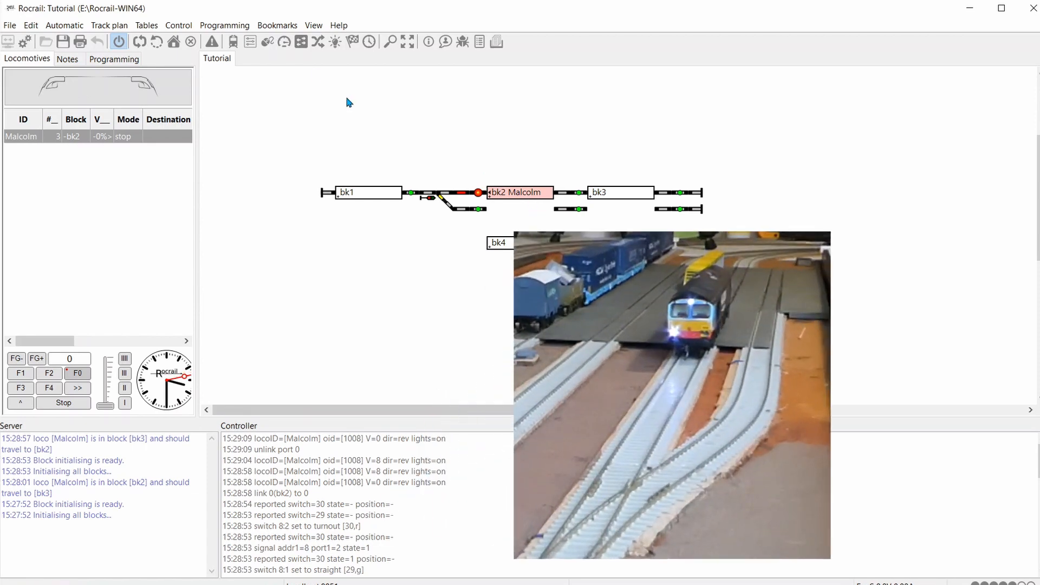
Switch auto mode on and test the new timing by running the locomotive from bk2 to bk3 and back to bk2.
click(140, 43)
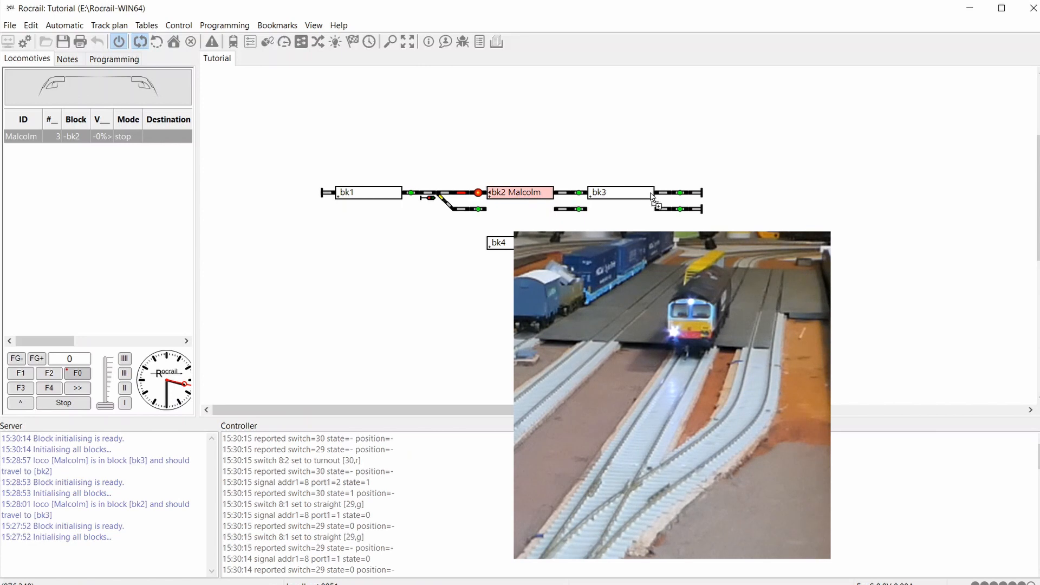
drag(641, 198, 641, 198)
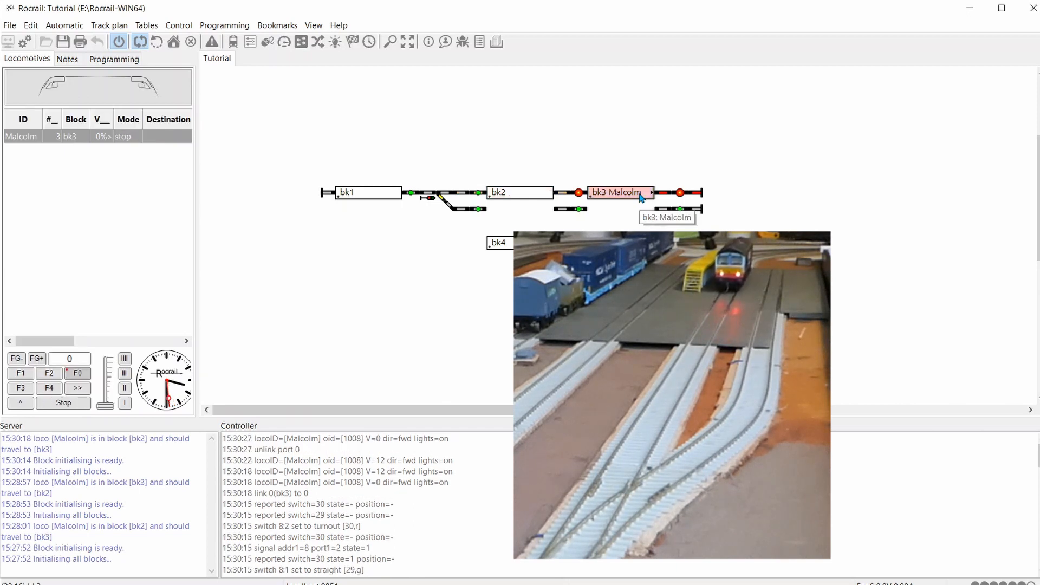
drag(640, 193, 524, 197)
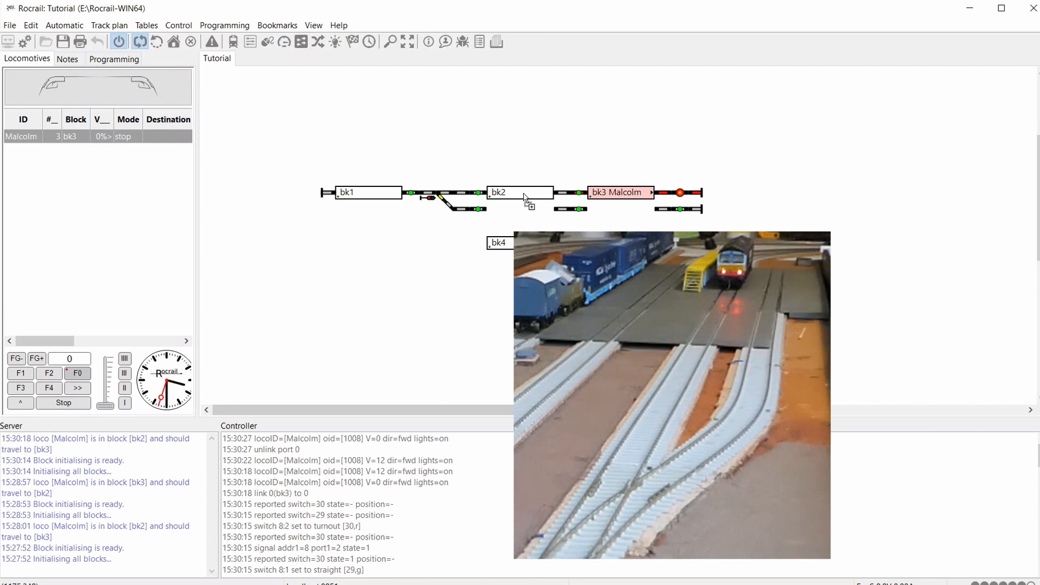
drag(525, 198, 525, 198)
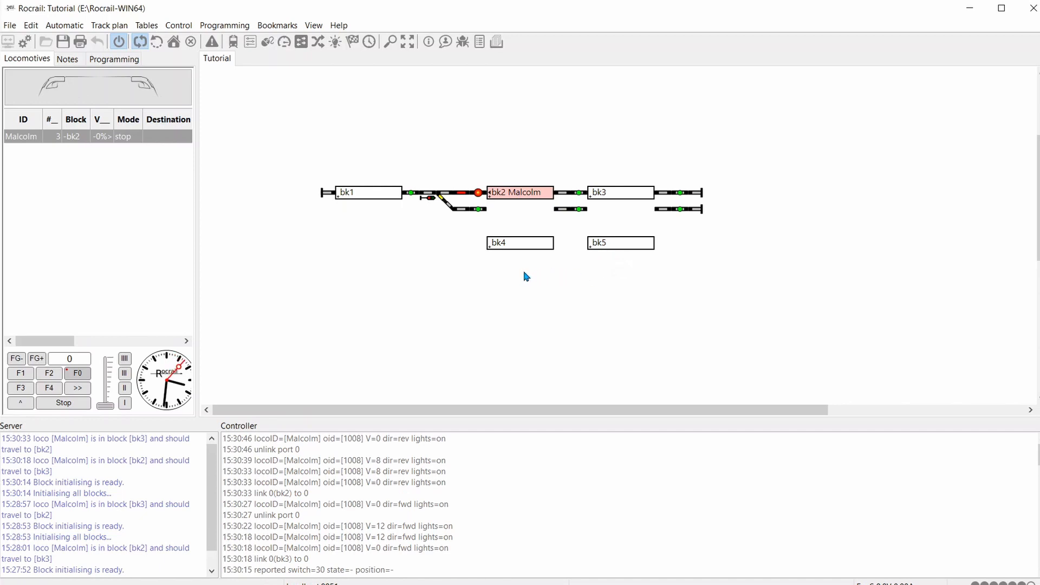
Put the track plan in edit mode, move block bk4 into the track gap below bk2, and close the item palette.
click(111, 27)
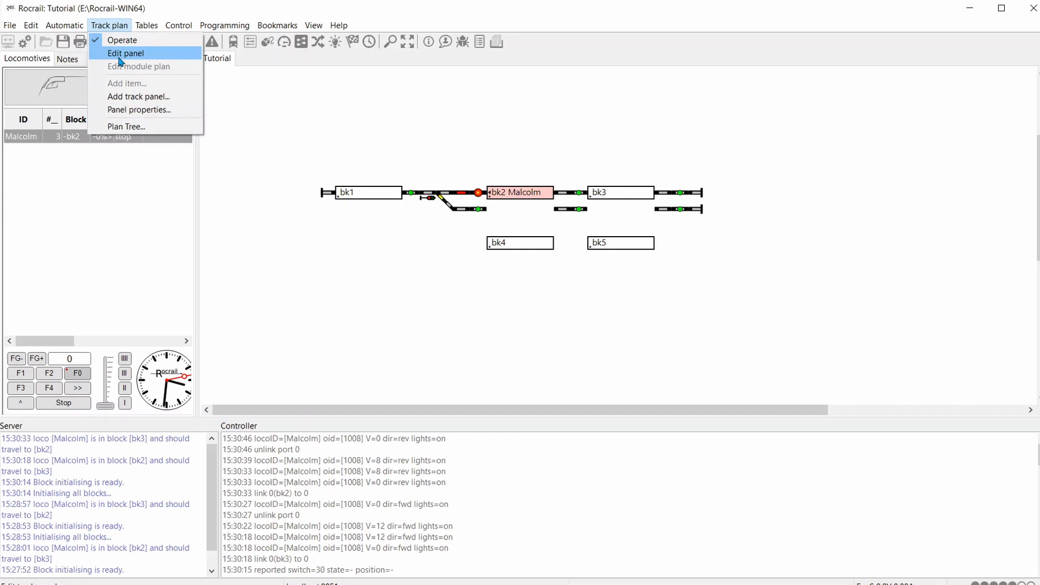
click(120, 53)
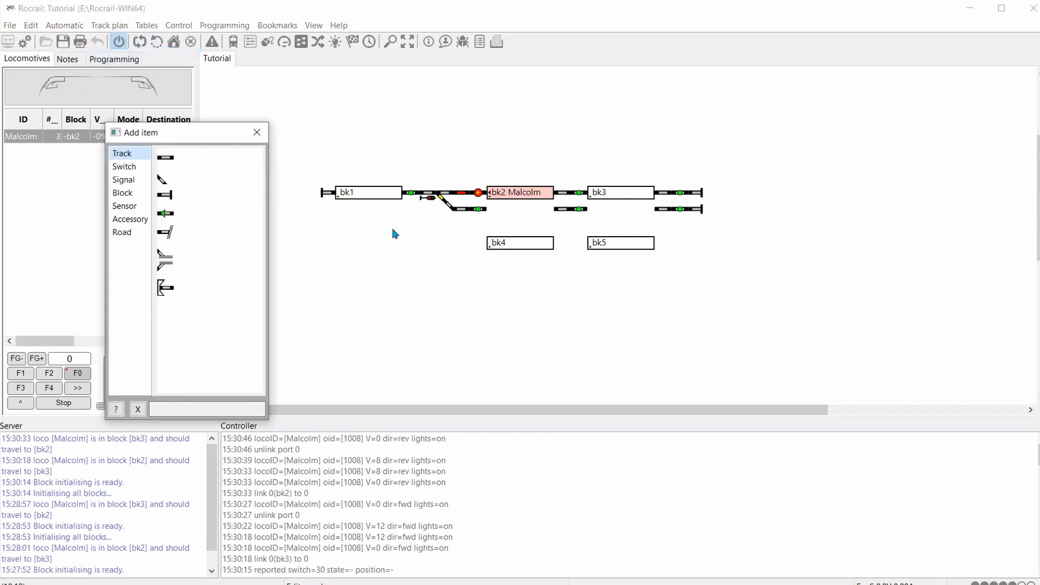
drag(520, 251, 522, 218)
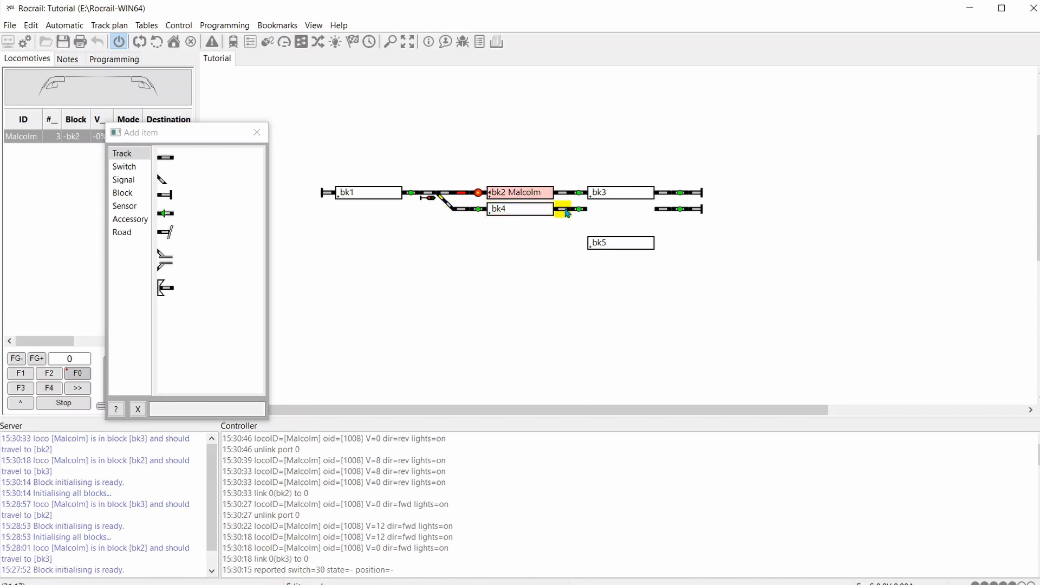
click(256, 132)
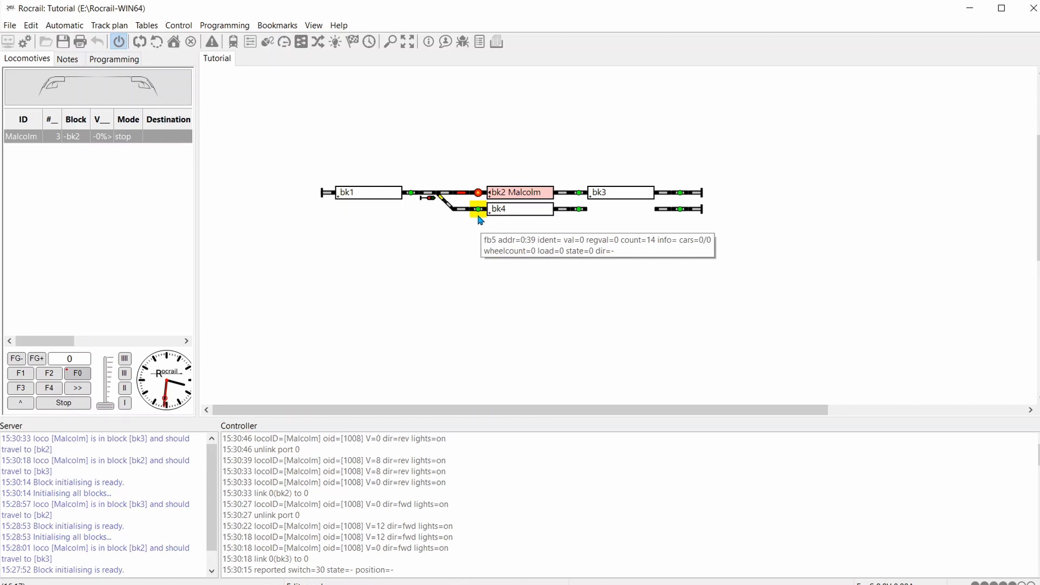
Switch off the track power and run the router's Routing to generate routes for the updated plan.
click(119, 45)
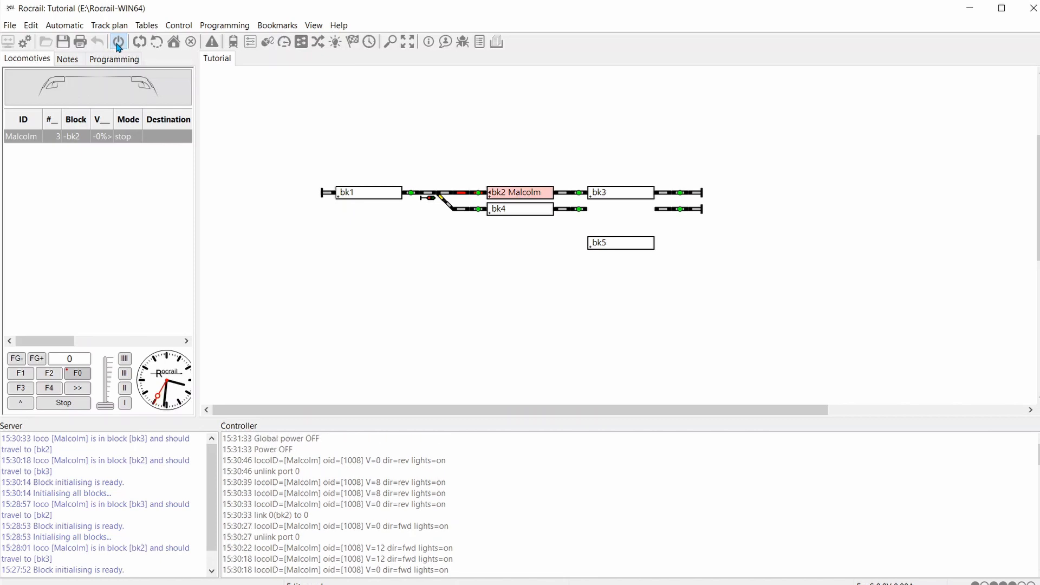
click(8, 26)
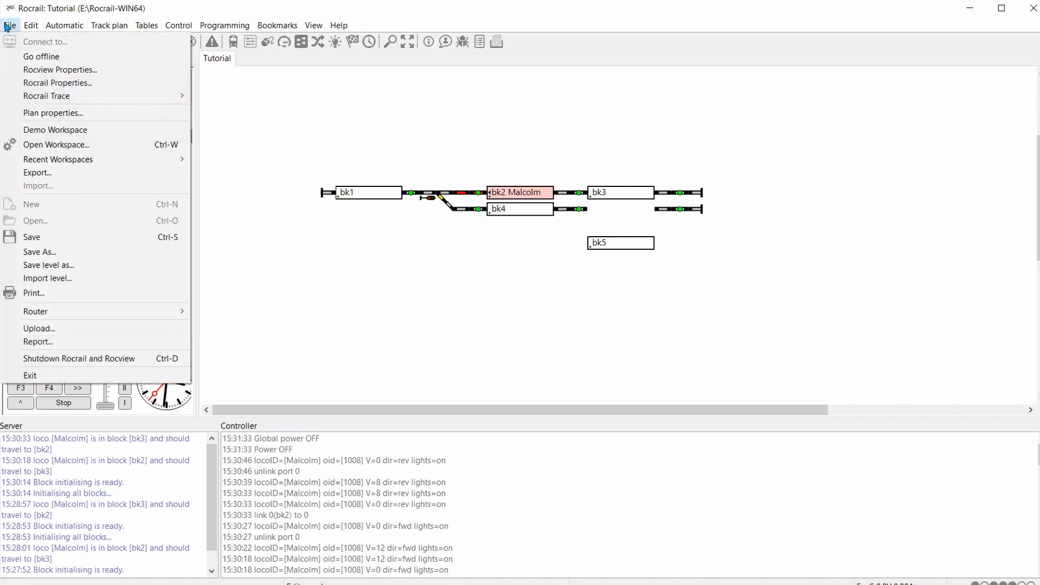
mouse_move(47, 313)
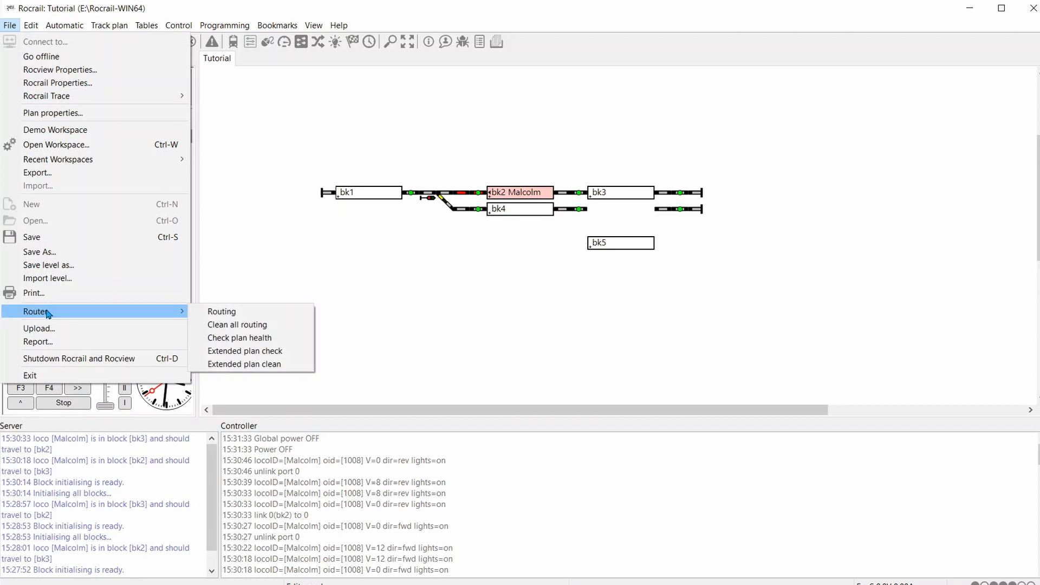
click(220, 312)
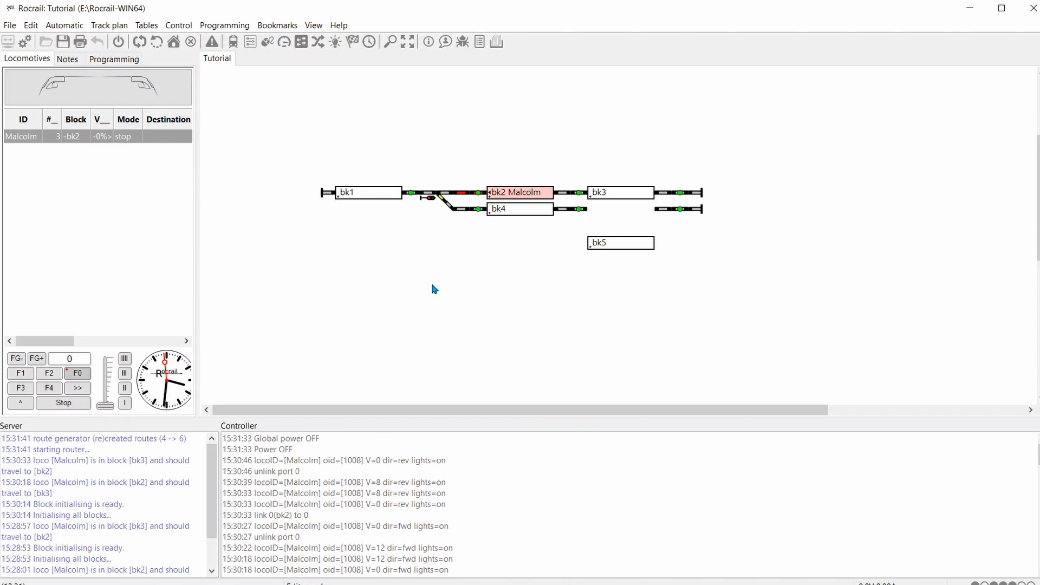
In block bk4's properties, assign sensor fb5 with the enter2in event to the route from bk1 to bk4.
right_click(524, 212)
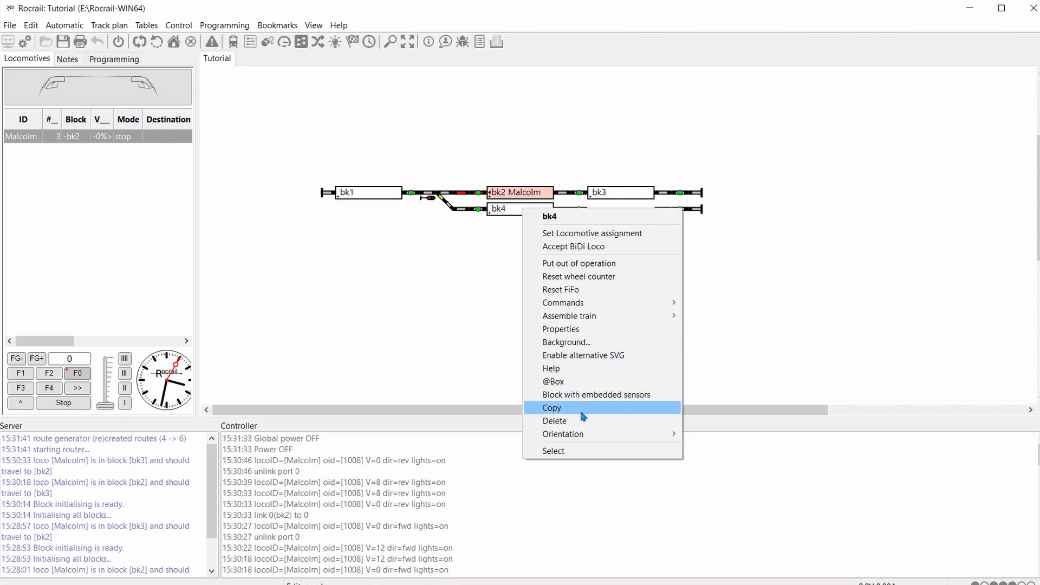
click(582, 334)
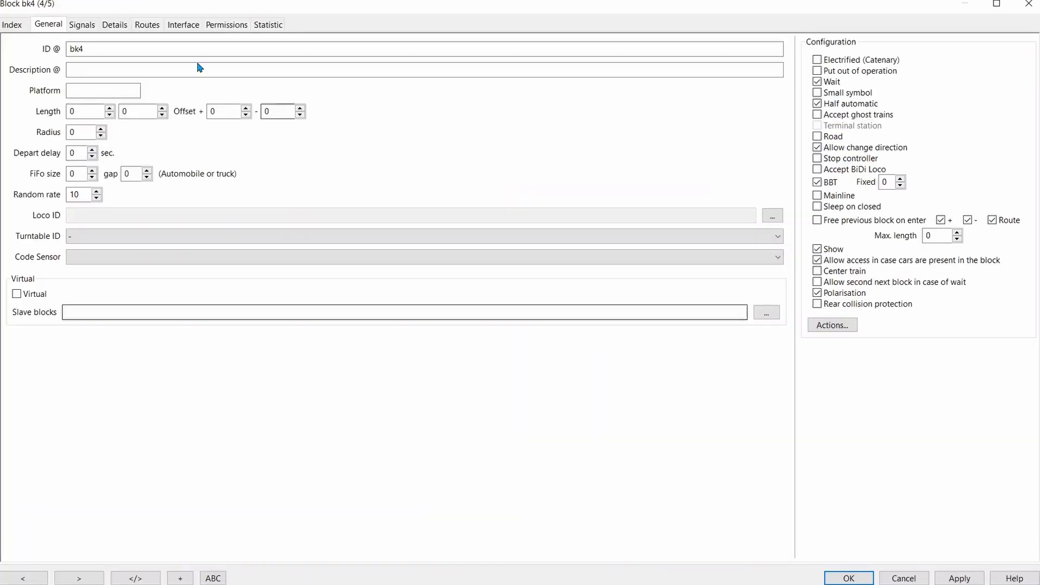
click(154, 29)
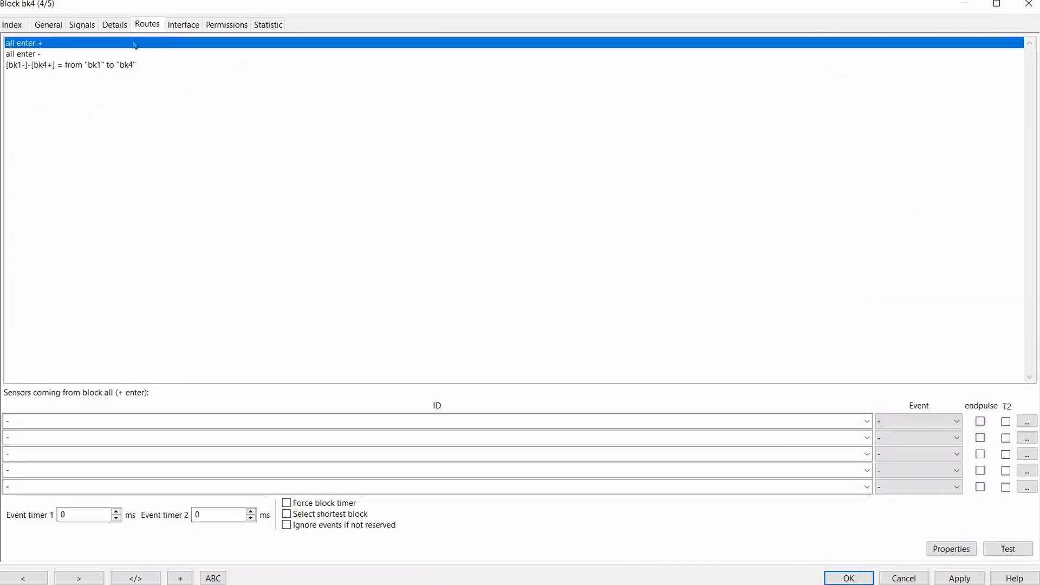
click(99, 65)
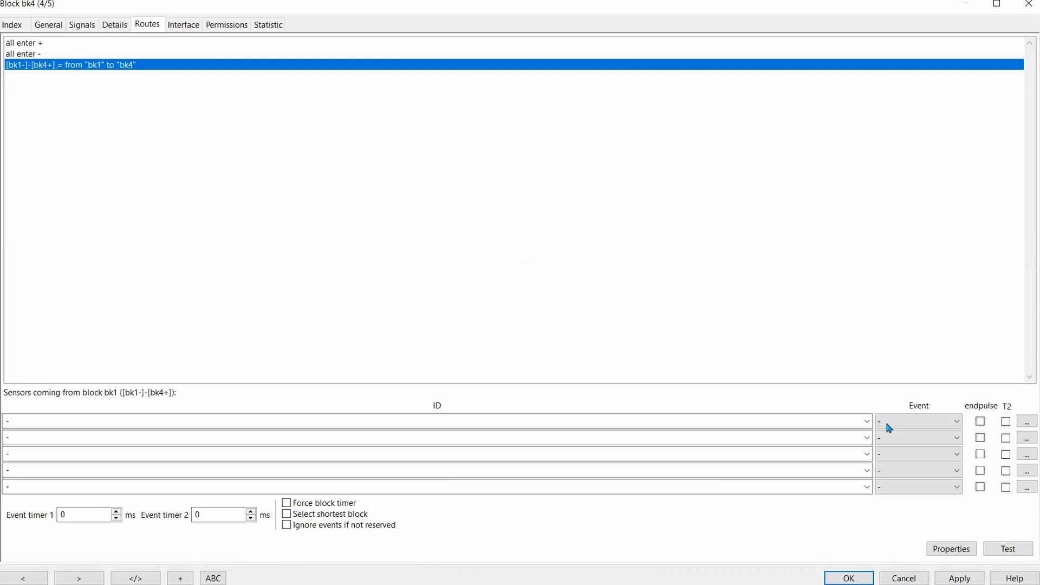
click(867, 421)
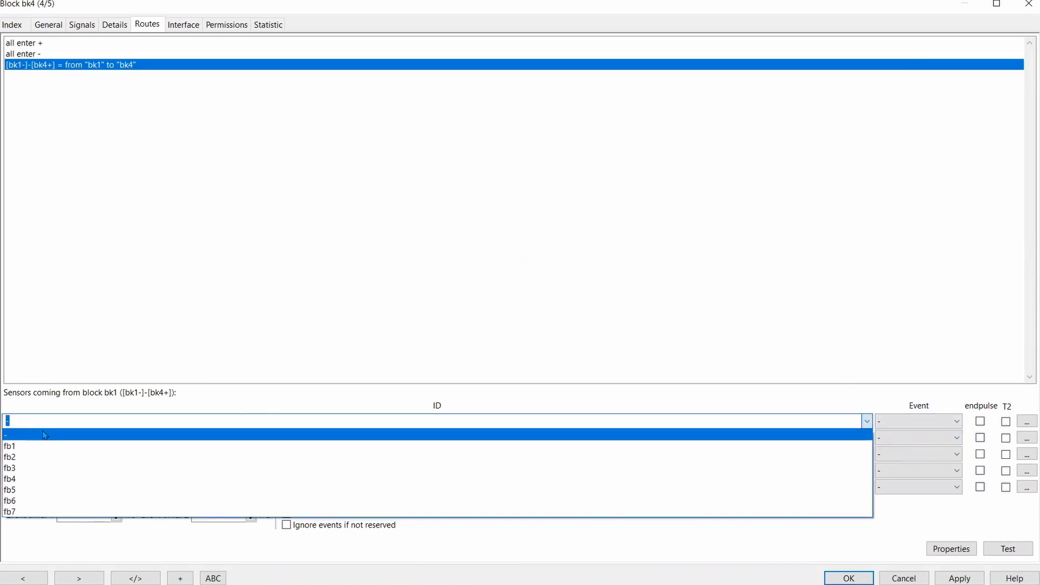
click(7, 491)
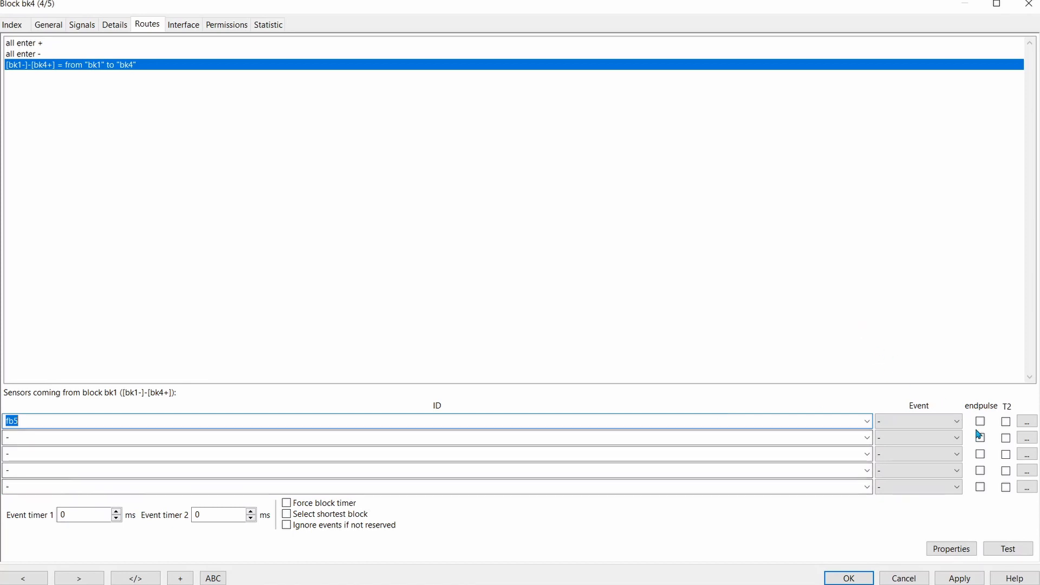
click(959, 424)
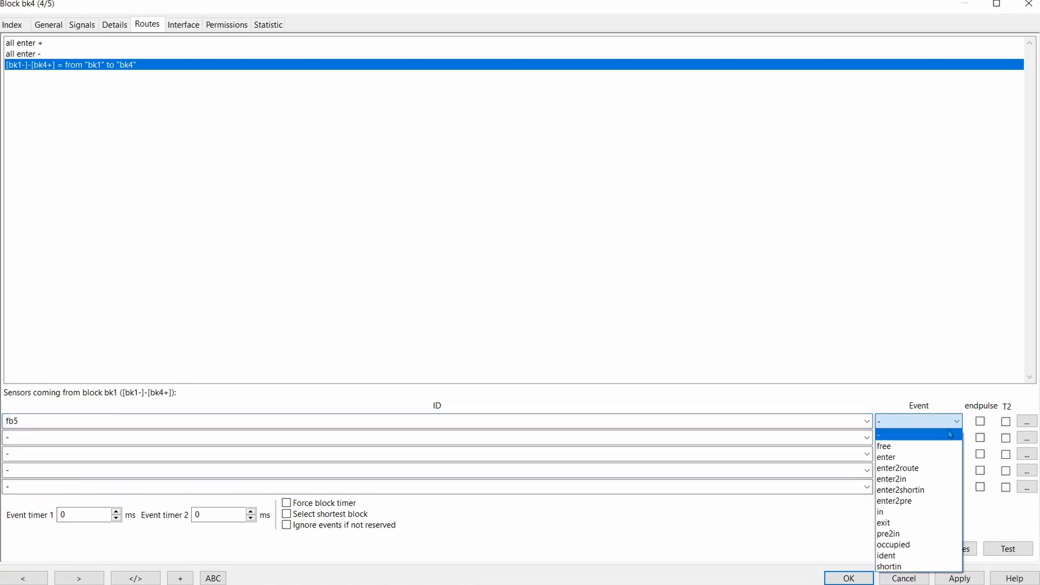
click(920, 479)
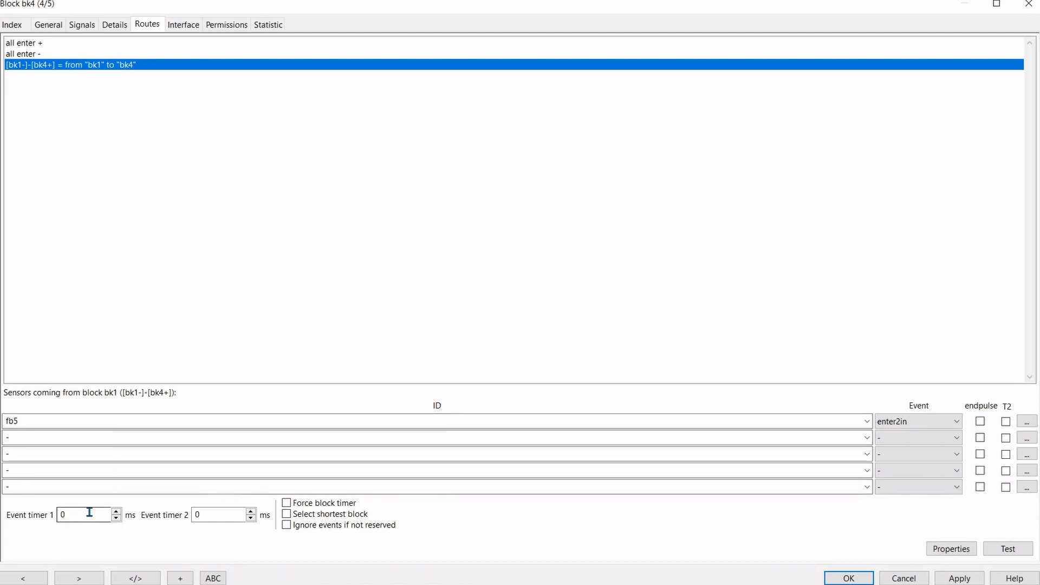
Set event timer 1 of block bk4 to 5000 ms and save the block's properties.
drag(87, 516, 49, 515)
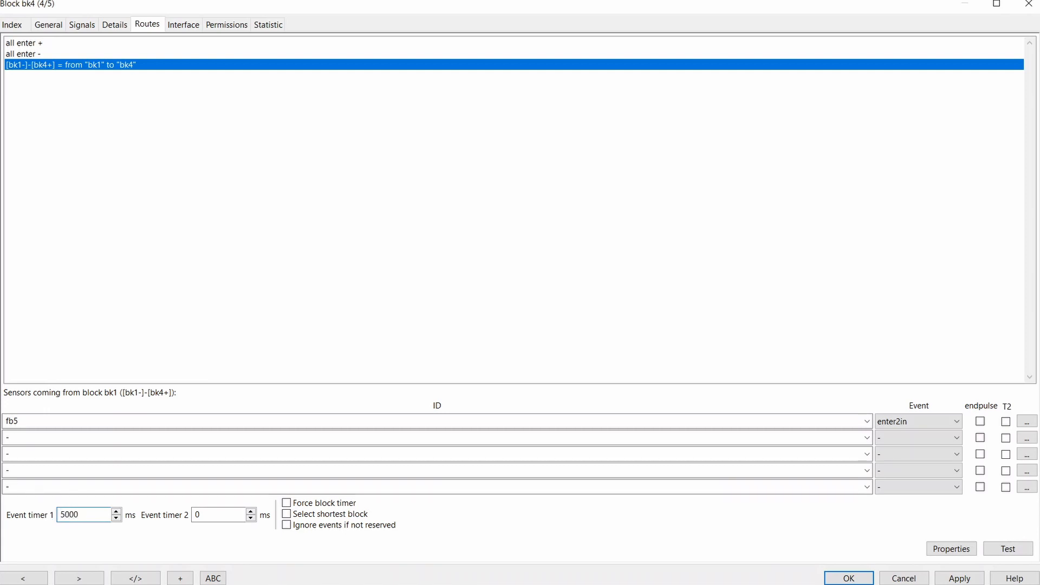
click(952, 579)
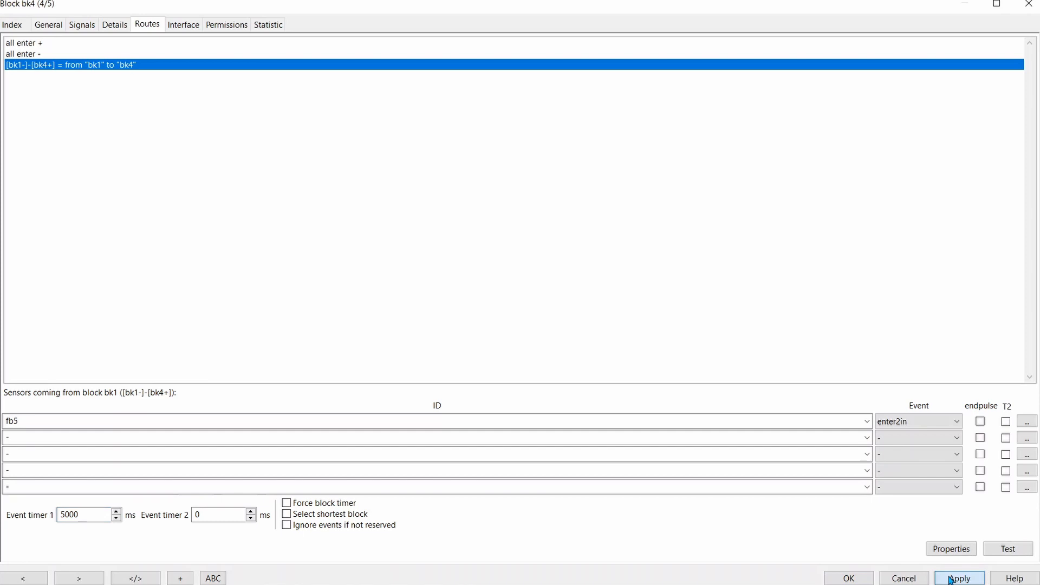
click(849, 579)
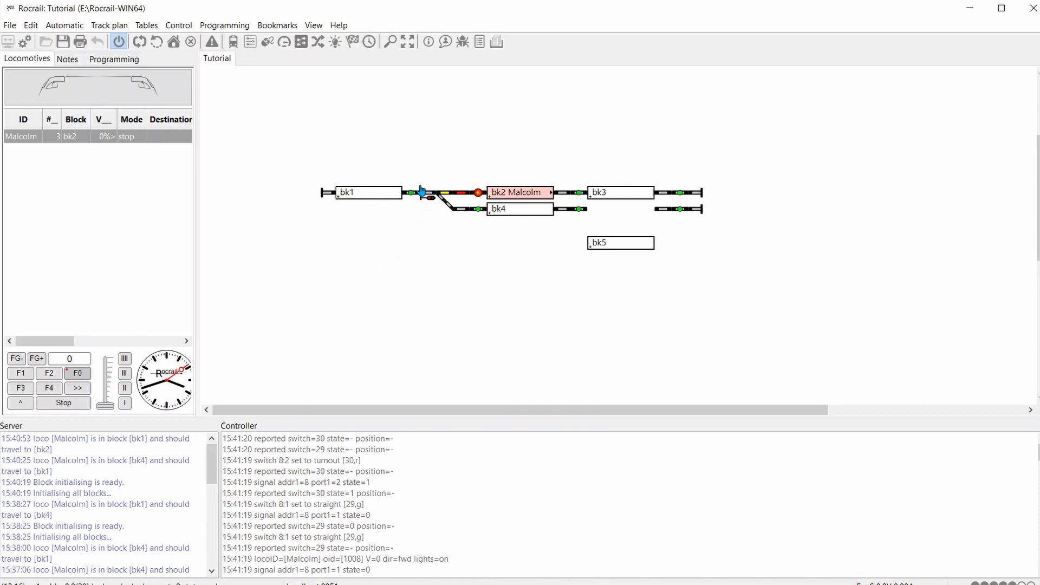
In block bk1's properties, assign sensor fb1 with the enter2in event to the route from bk4 to bk1 and save.
mouse_move(413, 196)
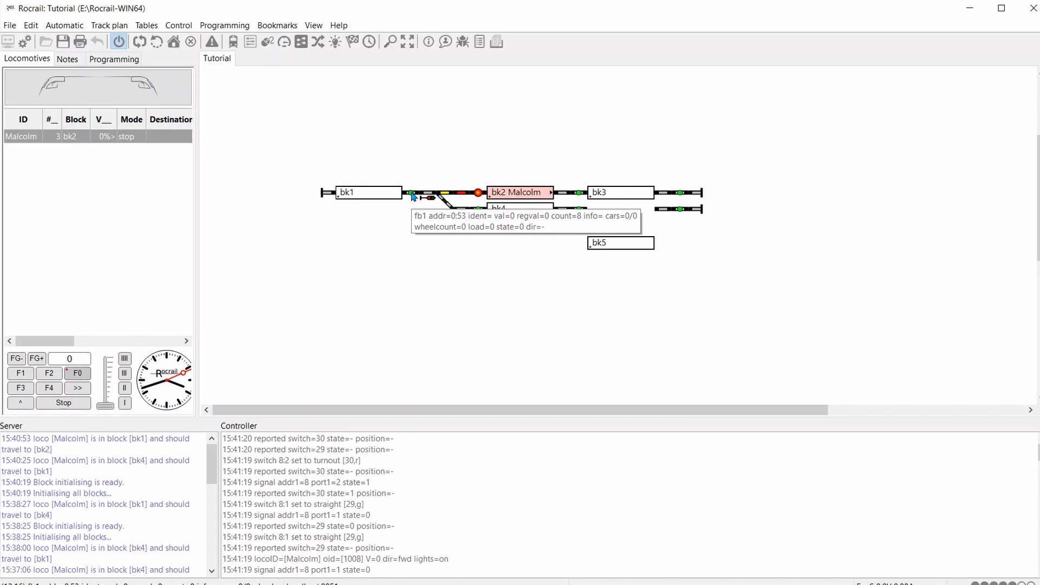
right_click(372, 194)
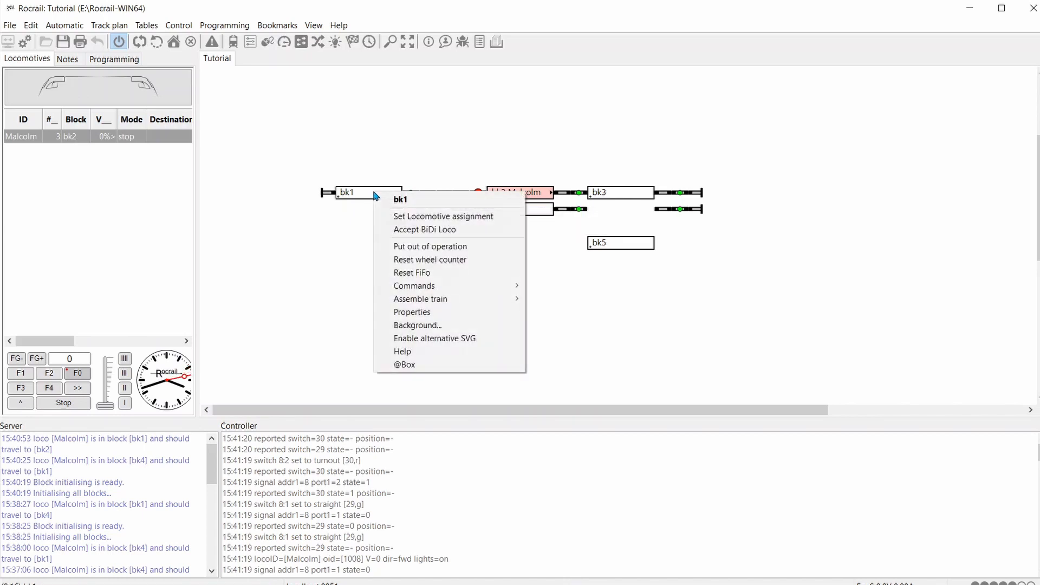
mouse_move(408, 301)
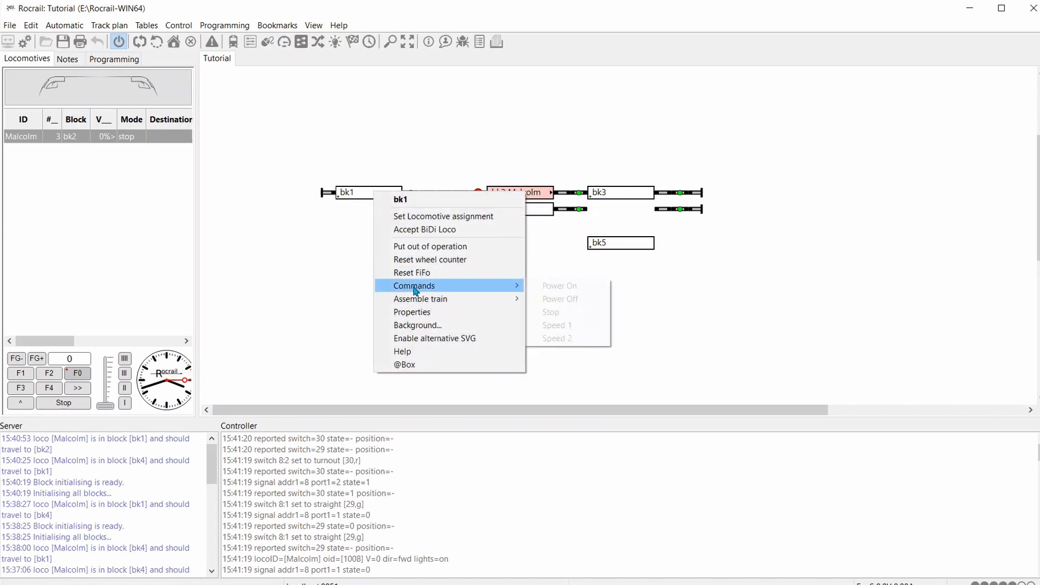
click(414, 312)
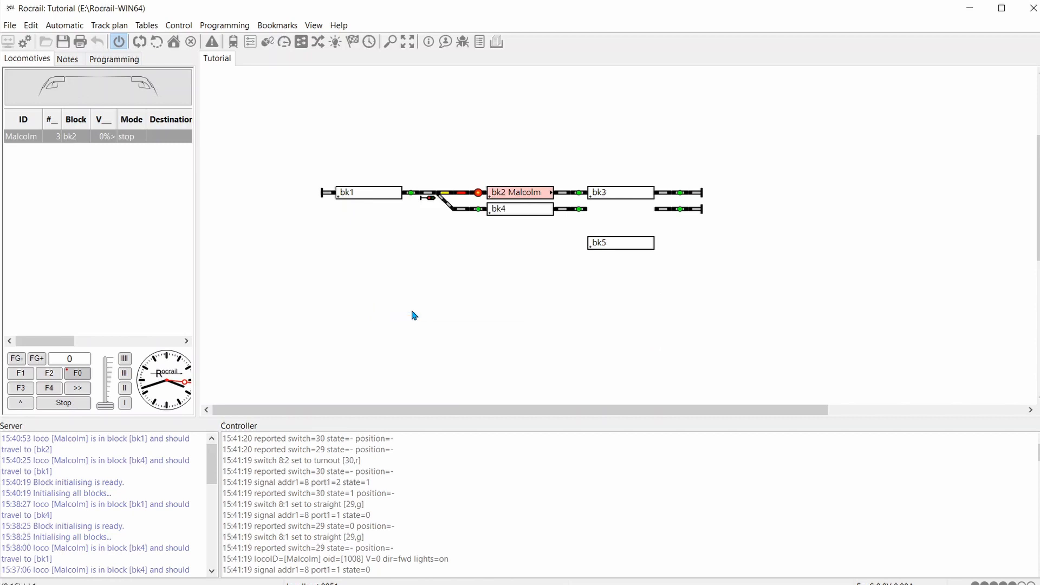
click(142, 27)
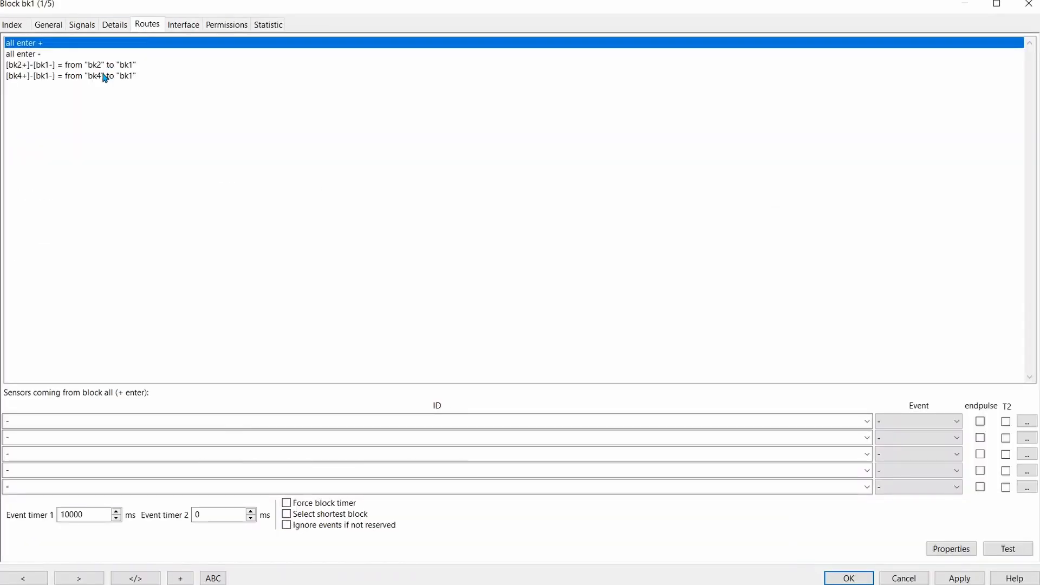
click(103, 79)
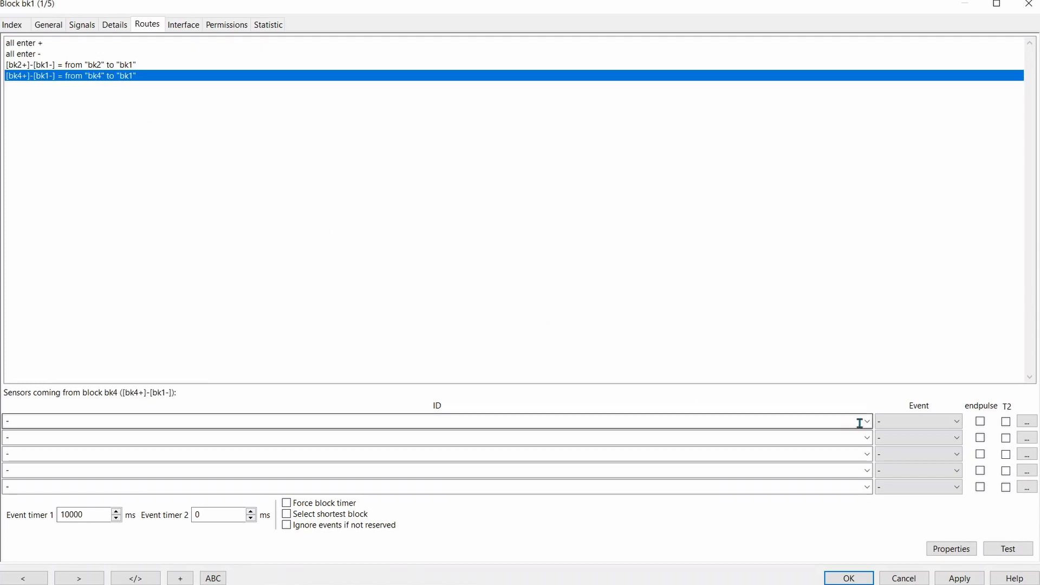
click(866, 422)
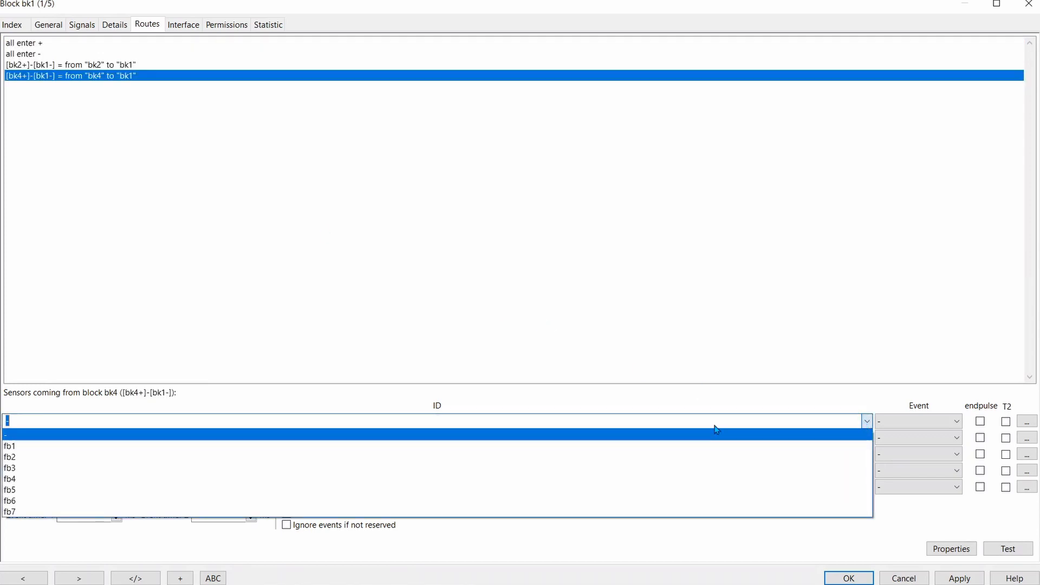
click(81, 453)
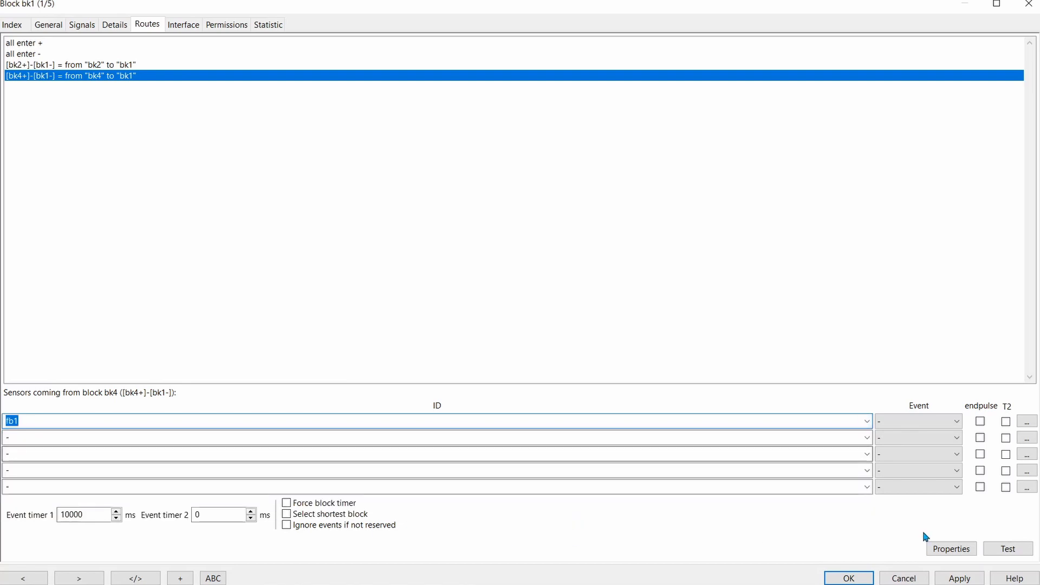
click(956, 422)
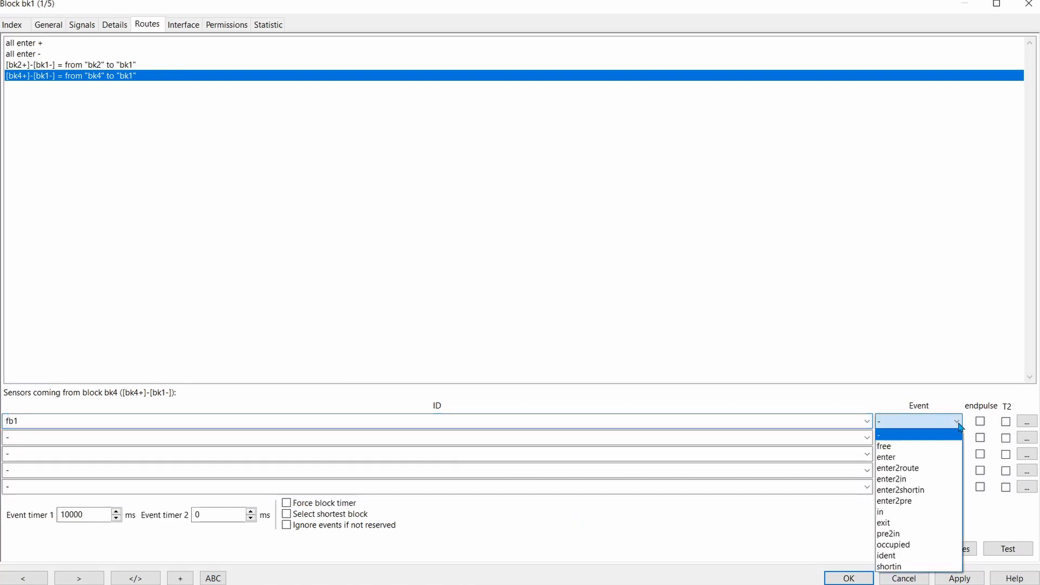
click(903, 479)
click(958, 580)
click(859, 578)
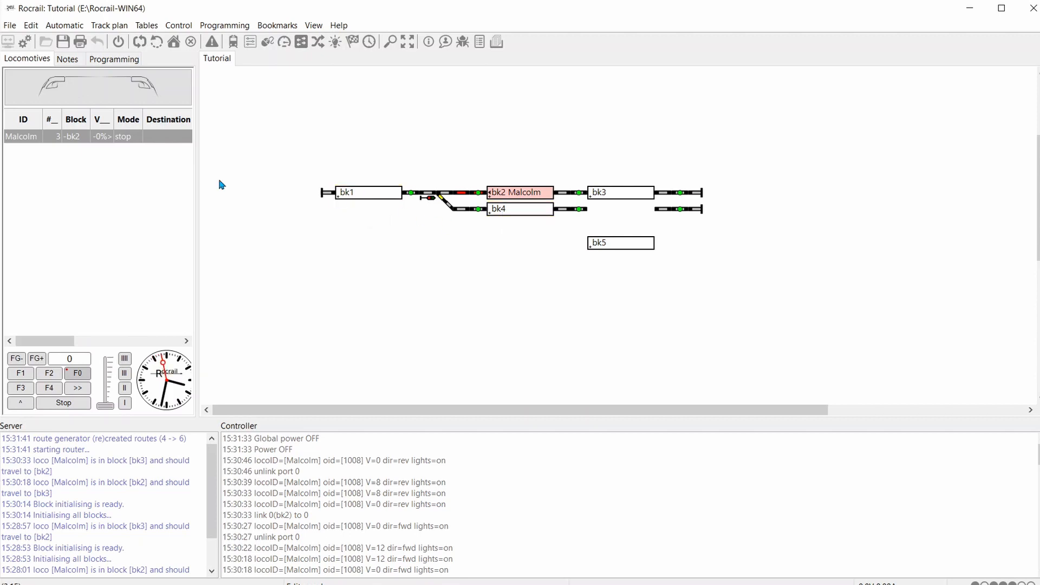
For the route from bk1 to bk4, switch the speed, speed for wait and speed for shunting to percentage mode.
click(146, 24)
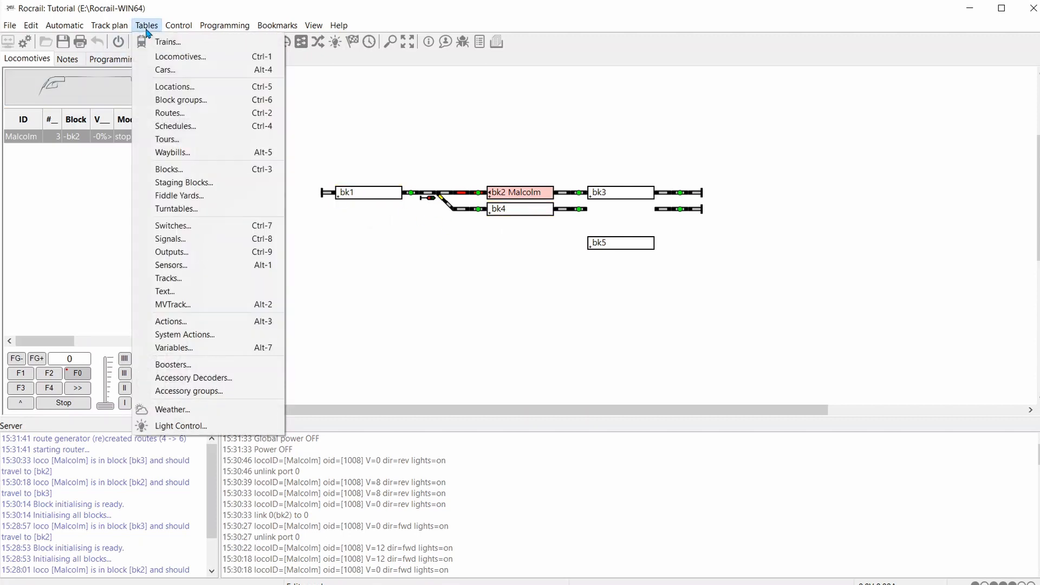
click(182, 114)
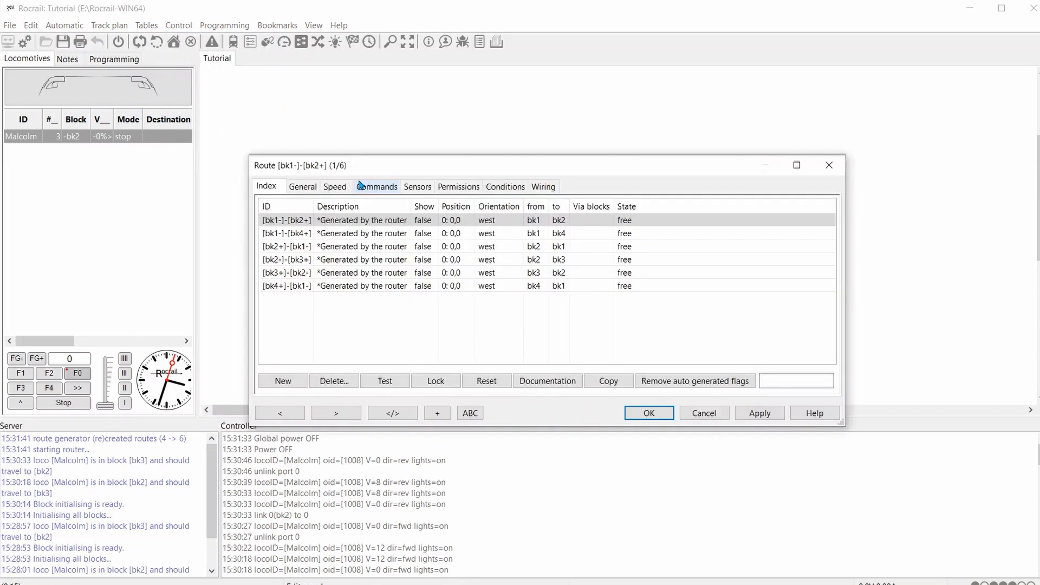
click(290, 236)
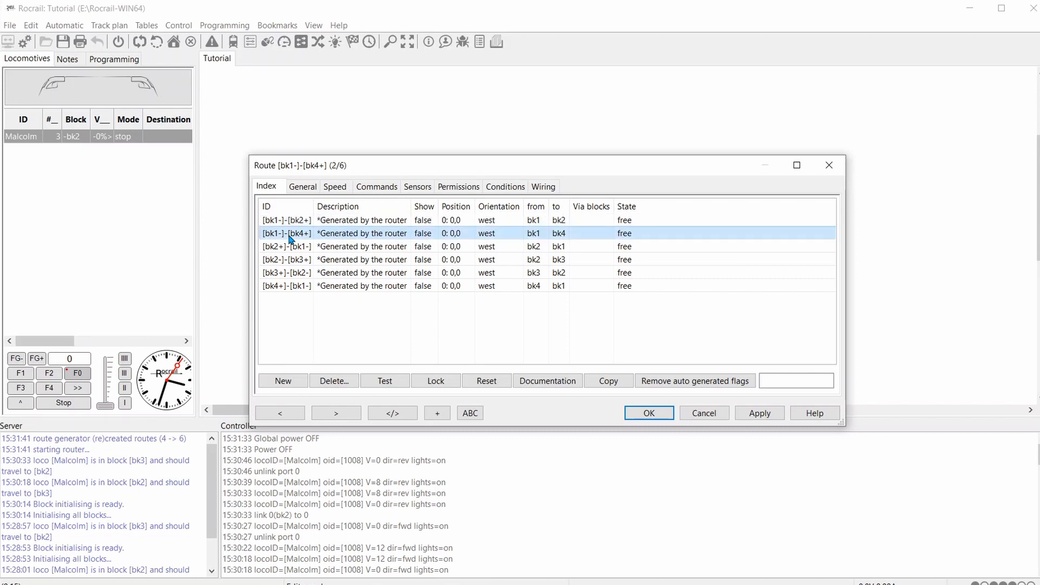
click(336, 187)
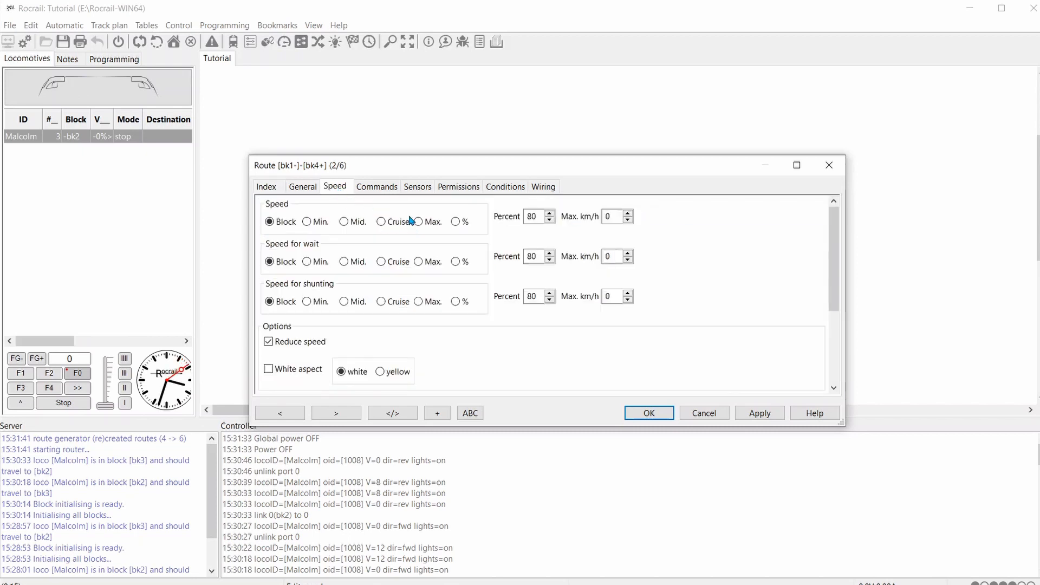
click(456, 222)
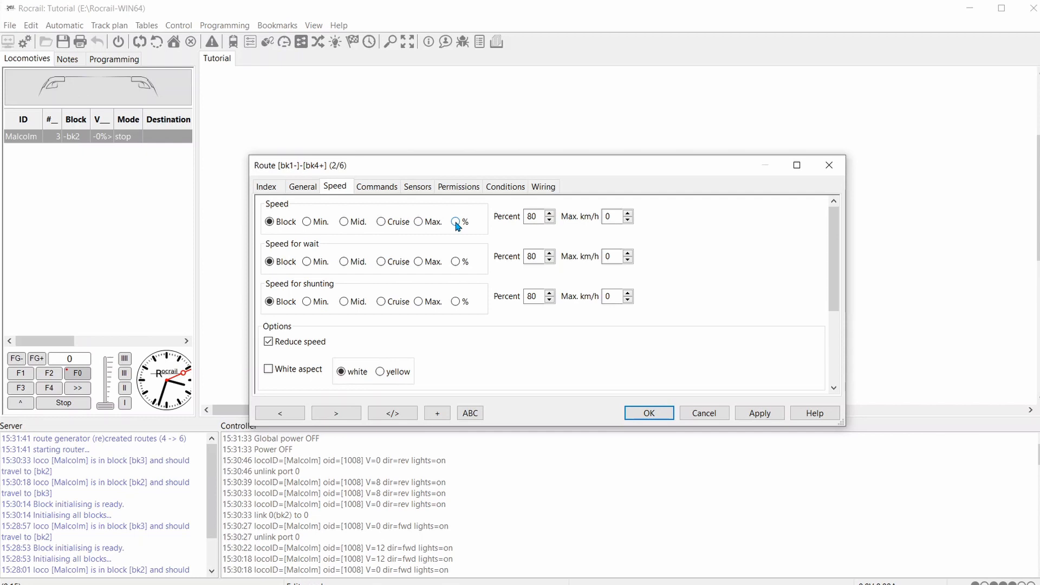
click(457, 262)
click(457, 303)
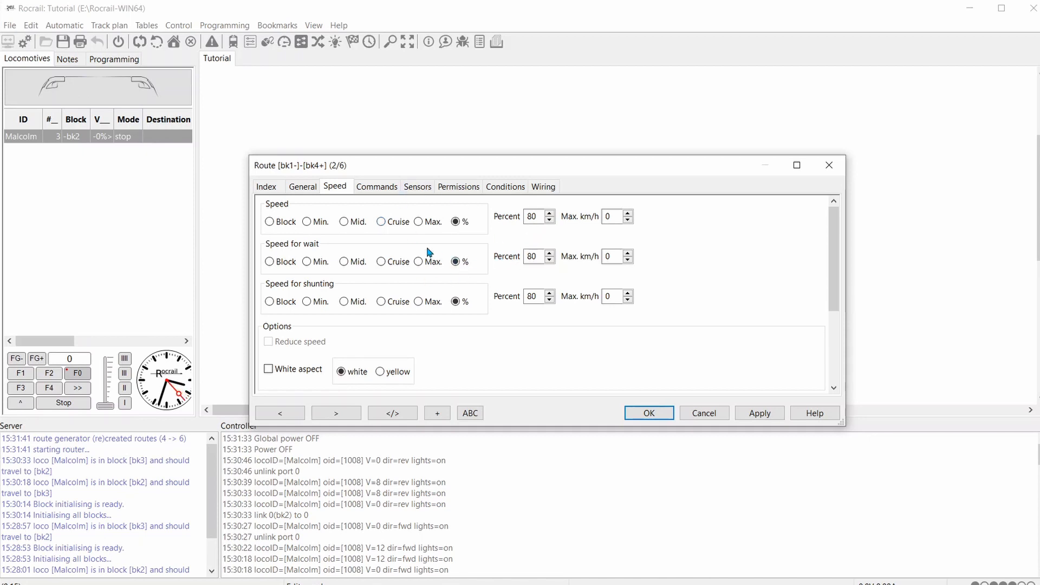
Set all three speed percentages of the bk1 to bk4 route to 15 and save the route.
double_click(537, 216)
drag(538, 260, 531, 262)
text(15)
click(757, 416)
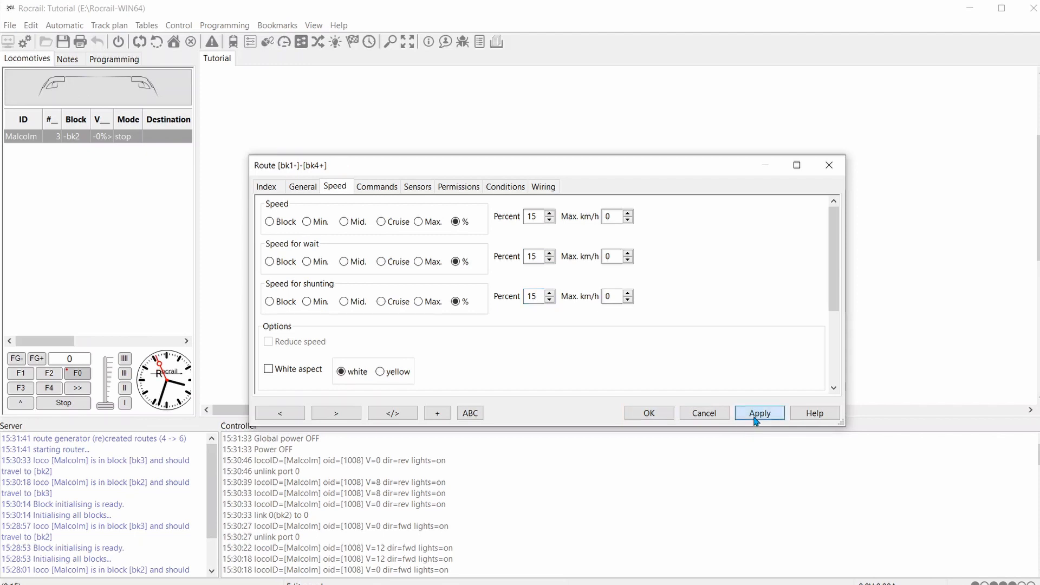
click(653, 419)
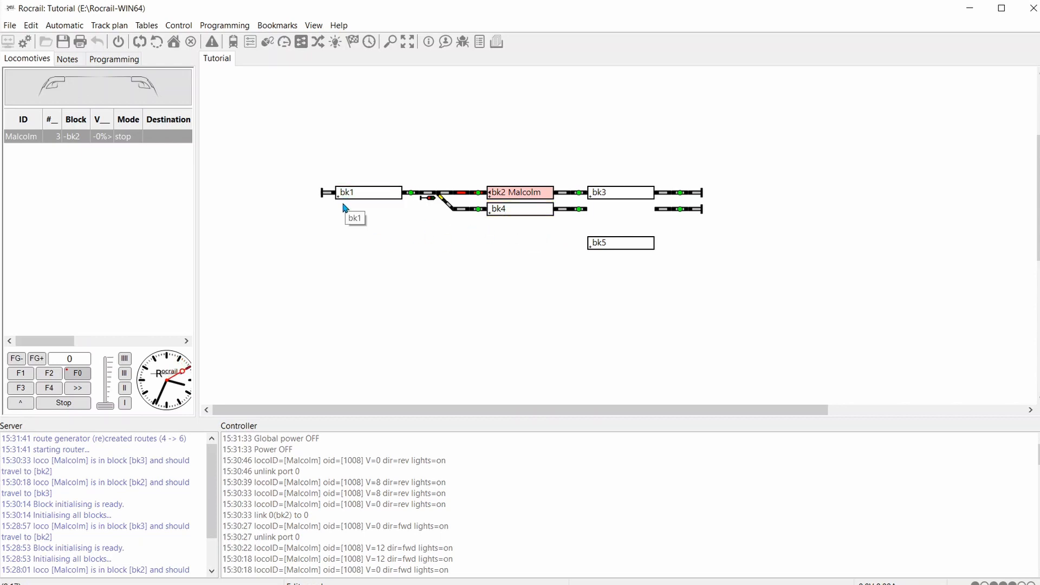
For the route from bk4 to bk1, switch the speed, speed for wait and speed for shunting to percentage mode.
click(146, 27)
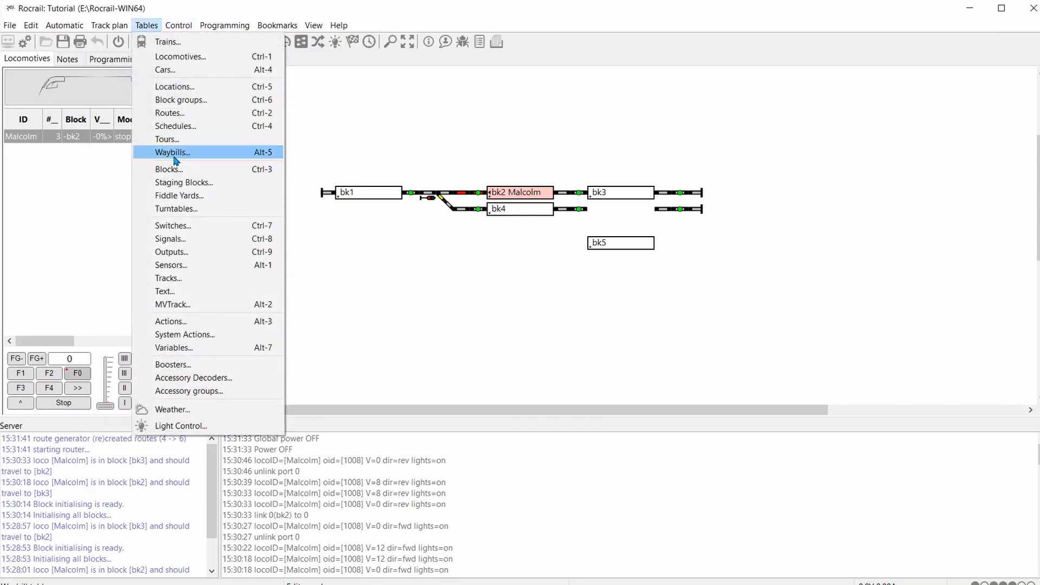
click(187, 114)
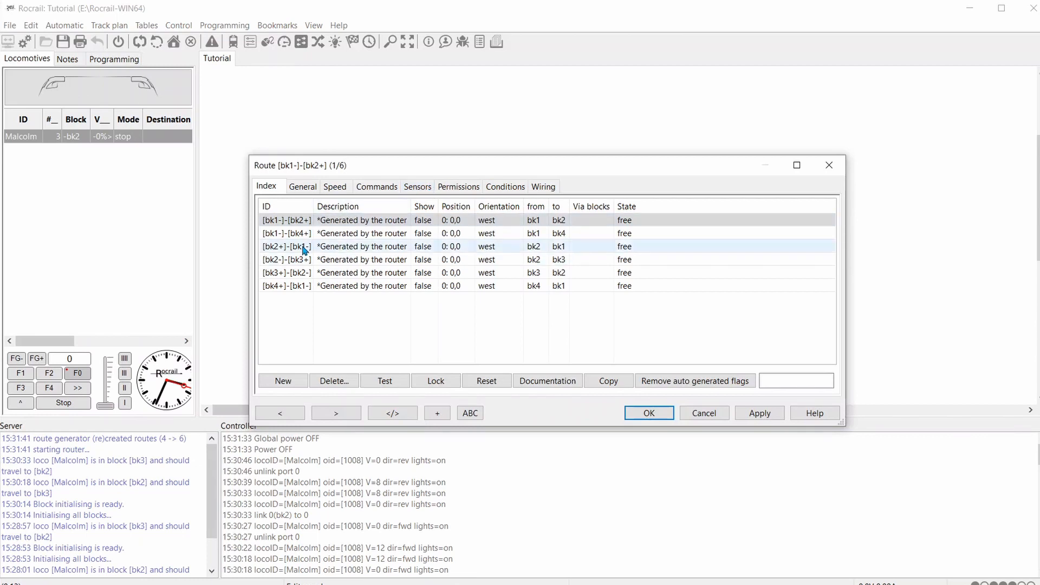
click(282, 287)
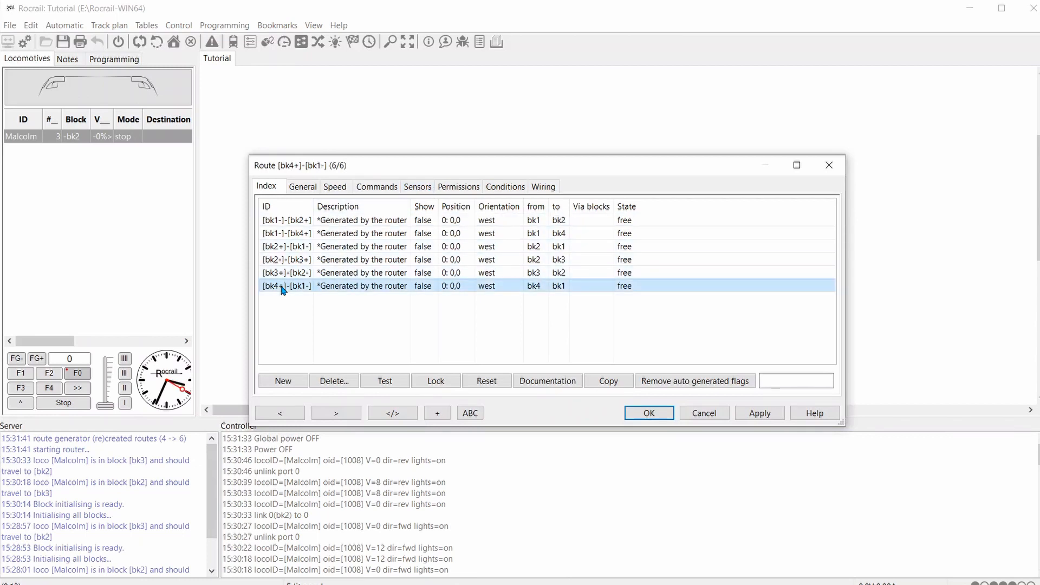
click(331, 187)
click(456, 221)
click(455, 262)
click(456, 303)
Set all three speed percentages of the bk4 to bk1 route to 15 and save the route.
drag(544, 216, 499, 212)
text(15)
drag(537, 257, 504, 256)
text(15)
drag(543, 297, 504, 296)
text(15)
click(760, 413)
click(660, 415)
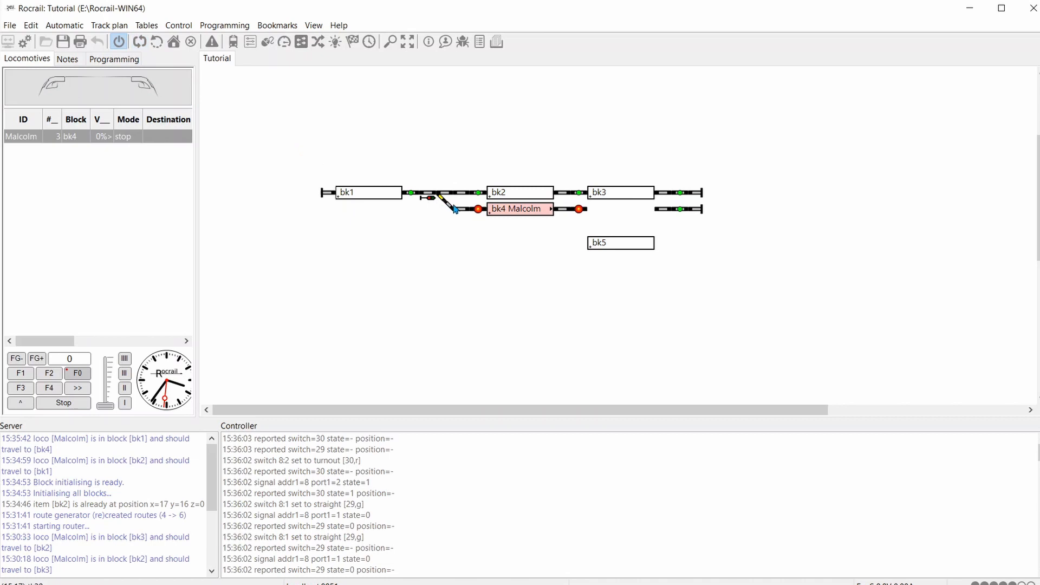
In block bk4's route settings, set event timer 1 to 2000 ms and save the properties.
right_click(516, 210)
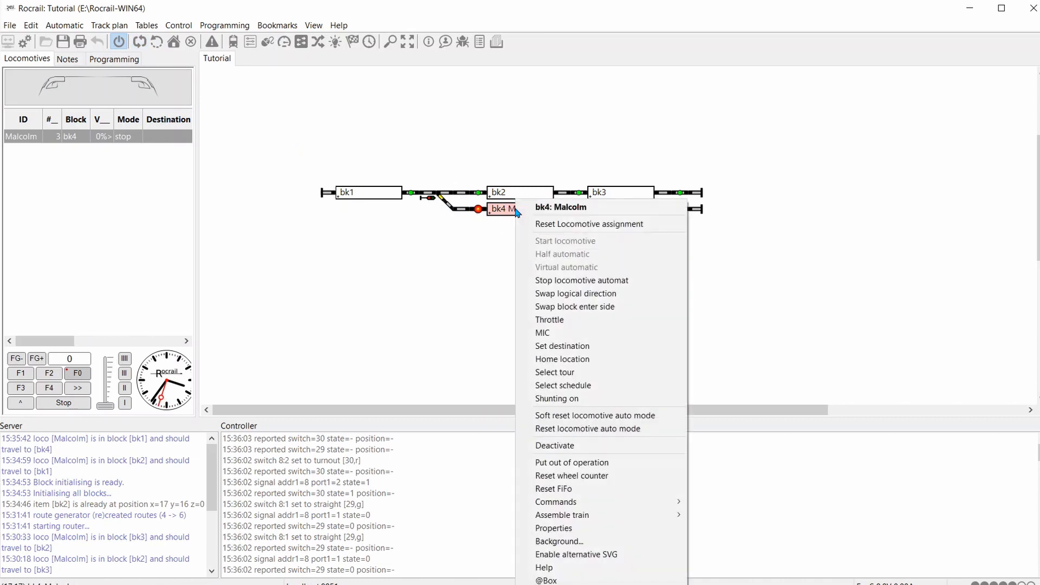
click(567, 530)
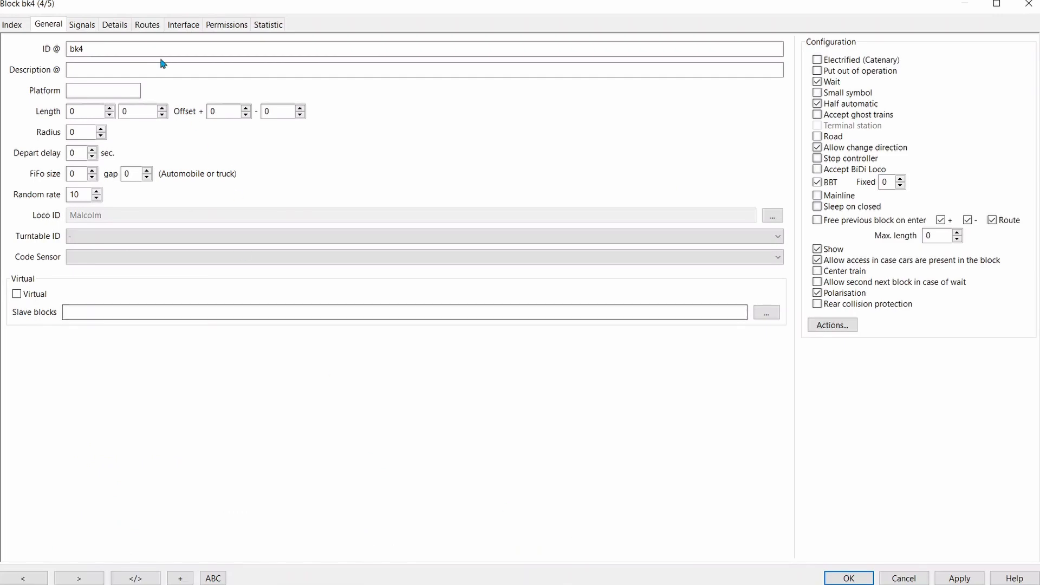
click(148, 25)
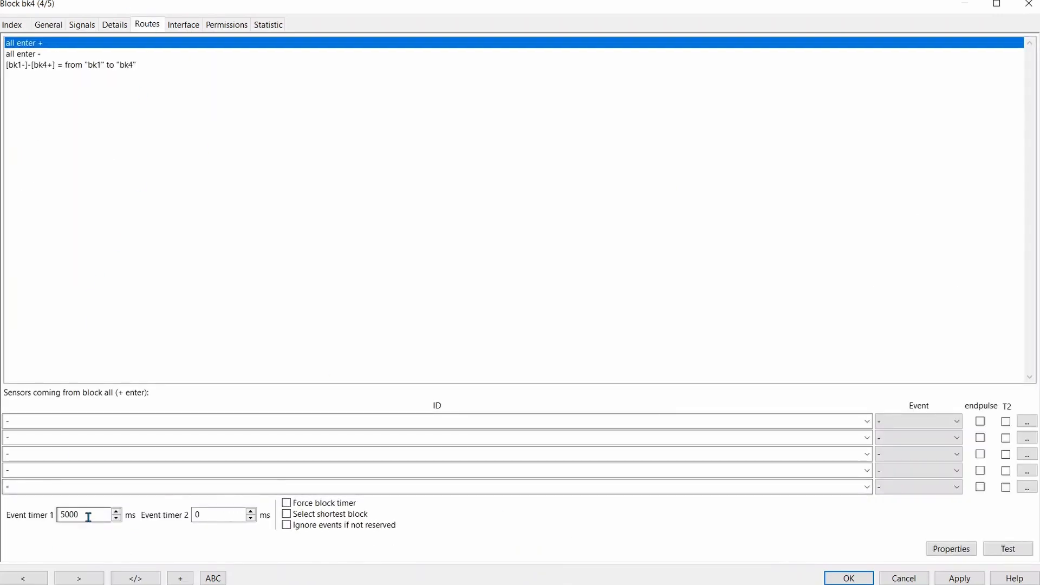
drag(80, 516, 60, 515)
text(2)
click(955, 578)
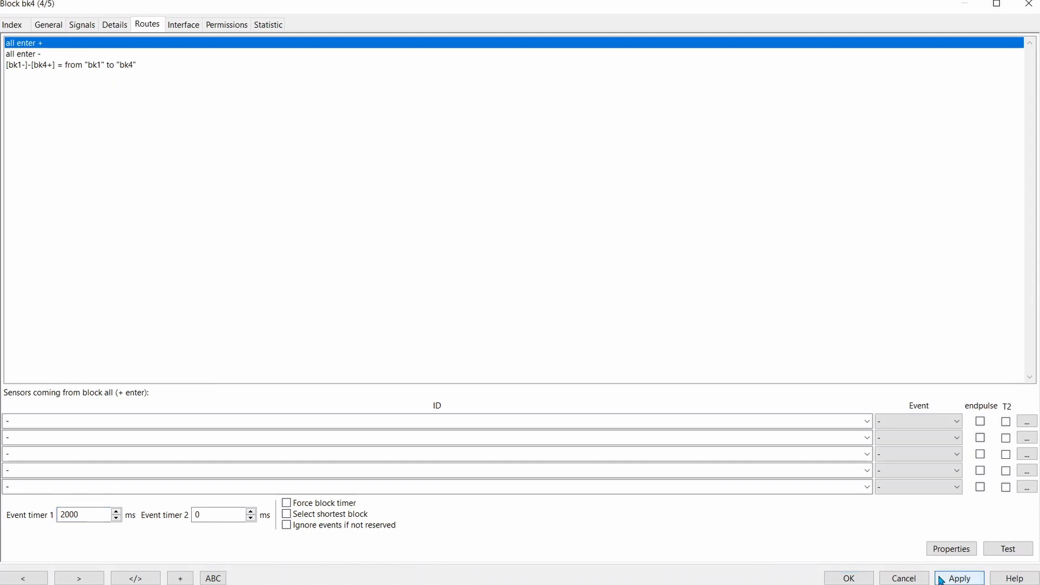
click(849, 578)
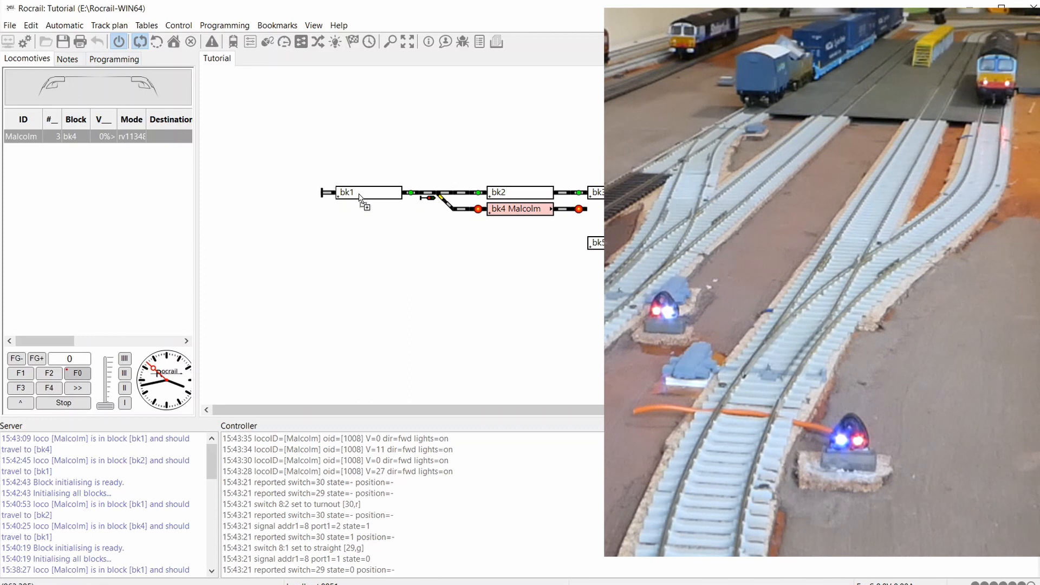
Test the new timing by sending the locomotive from bk4 to bk1 and back to bk4, and switch off the track power.
drag(361, 198, 360, 198)
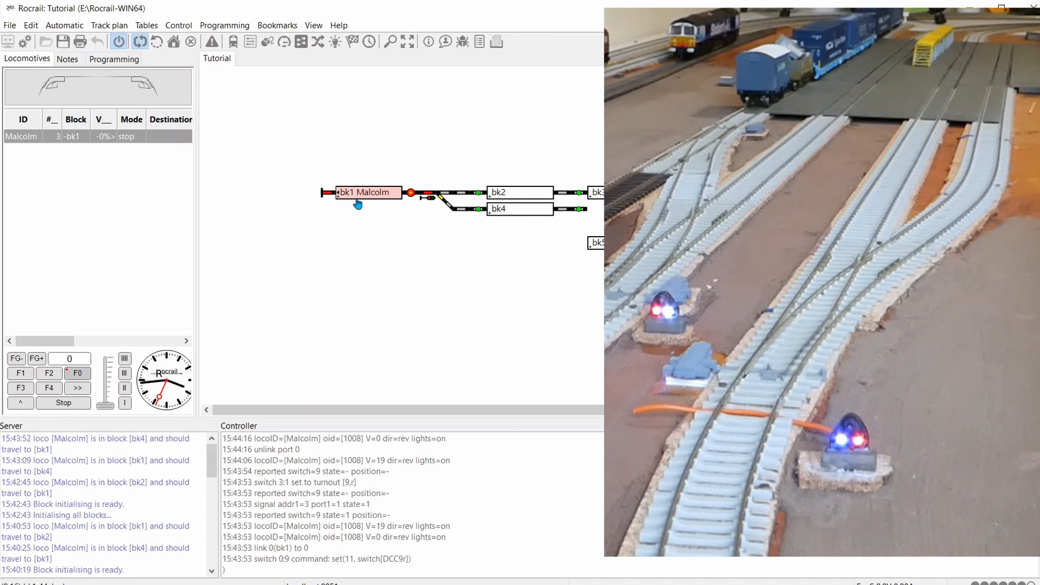
drag(356, 200, 530, 215)
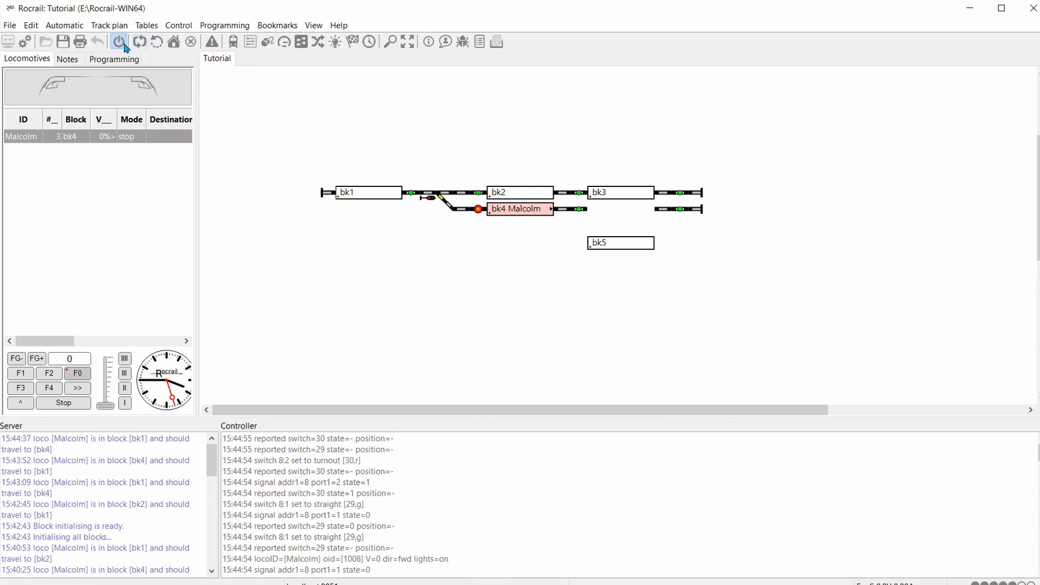
click(118, 43)
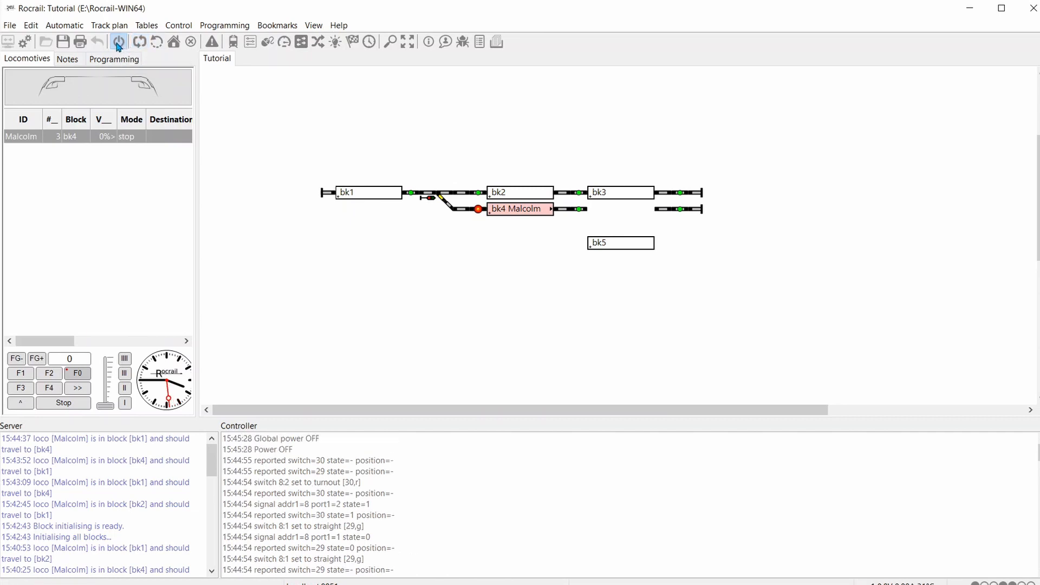
Put the track plan in edit mode and move block bk5 into the track gap below bk3.
click(118, 26)
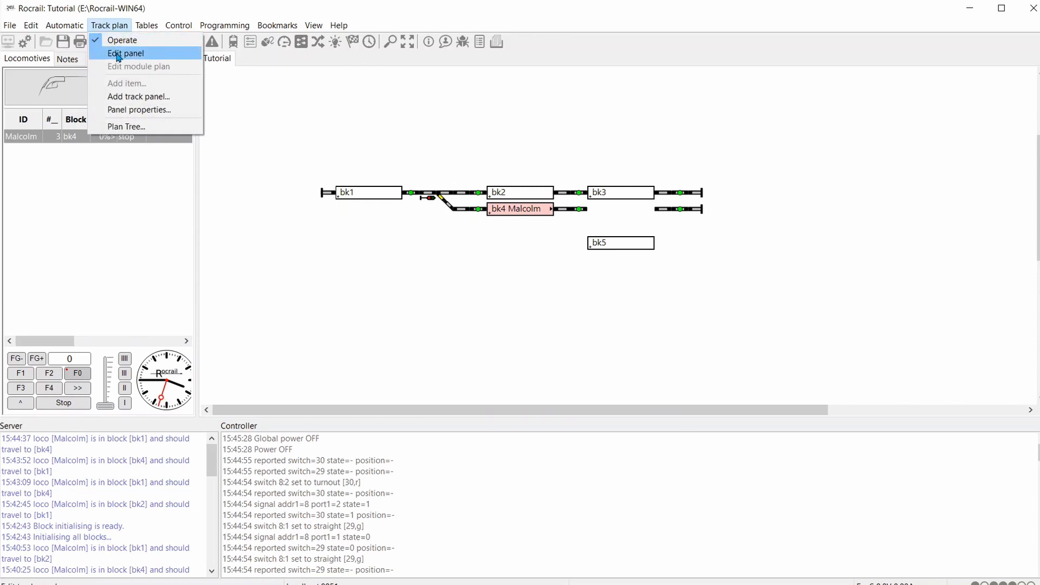
click(117, 54)
drag(613, 247, 613, 213)
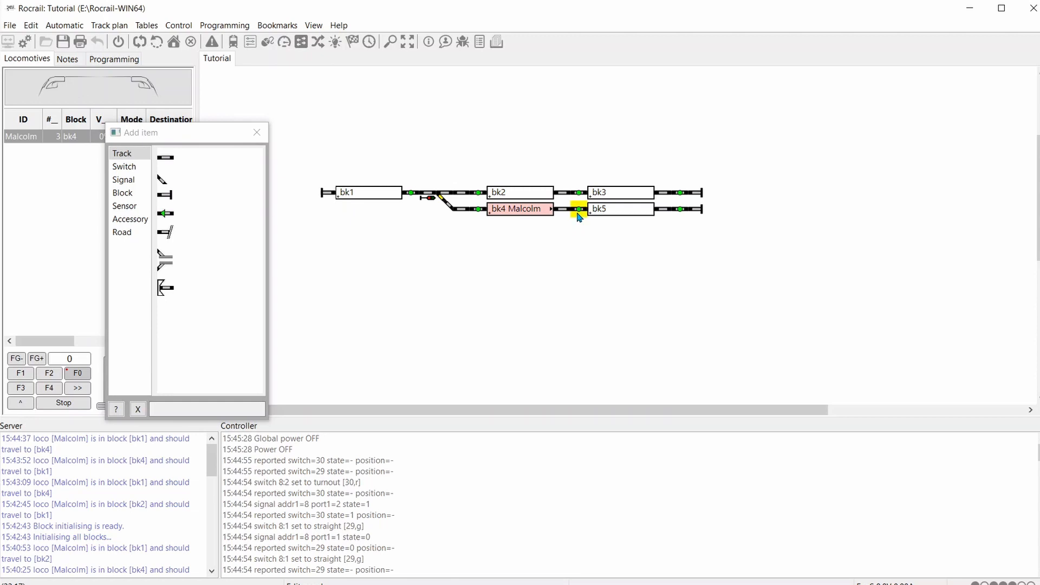
Run the router to generate the routes for the extended track plan and close the Add item window.
mouse_move(688, 218)
click(10, 26)
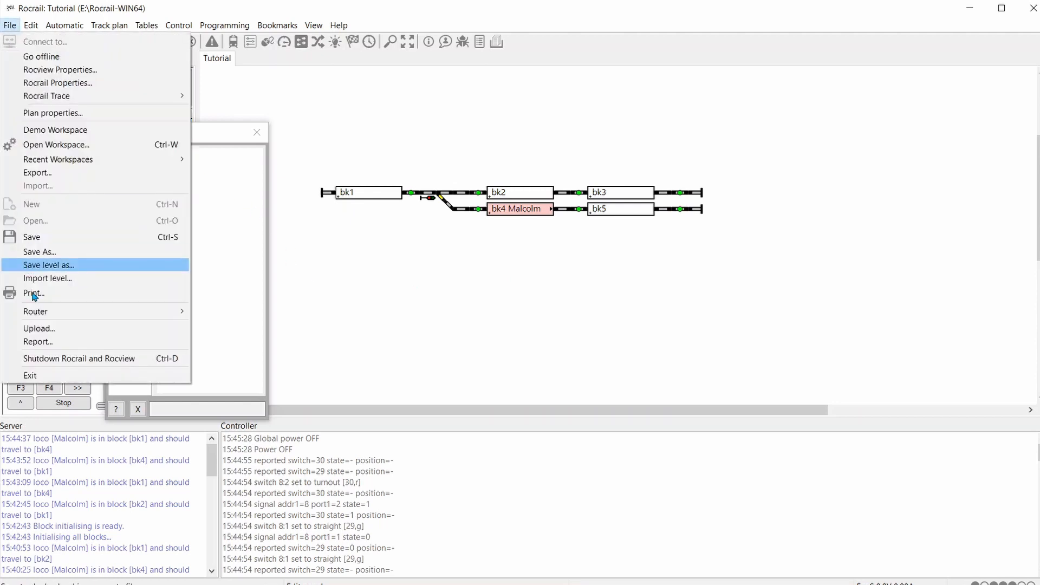
mouse_move(38, 317)
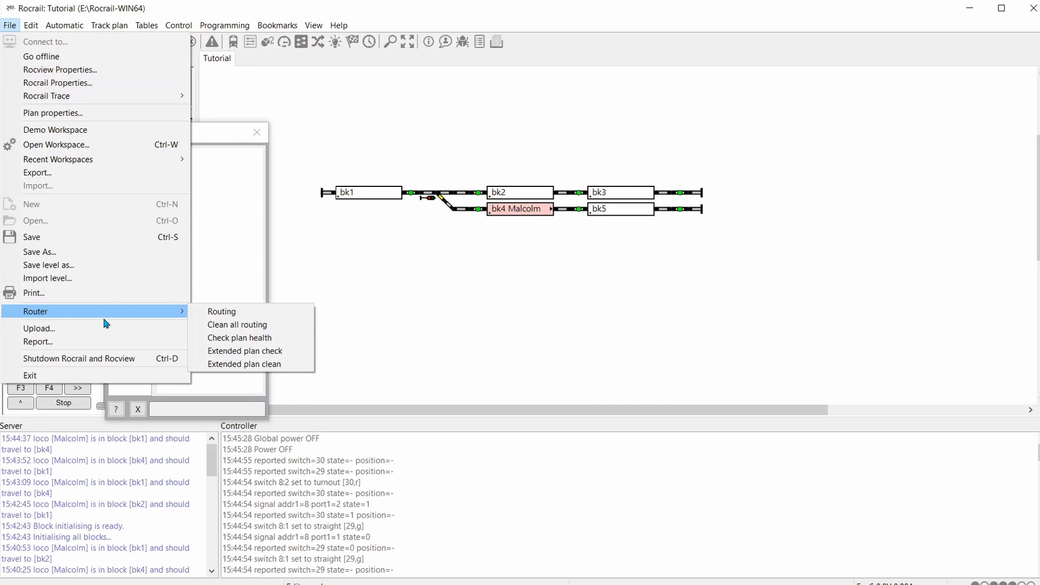
click(214, 314)
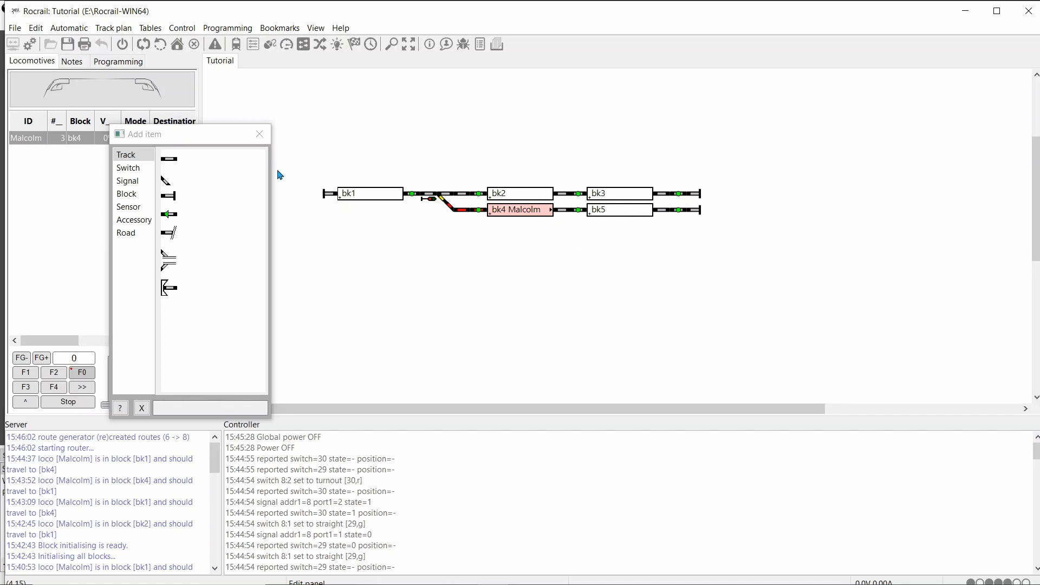
click(260, 134)
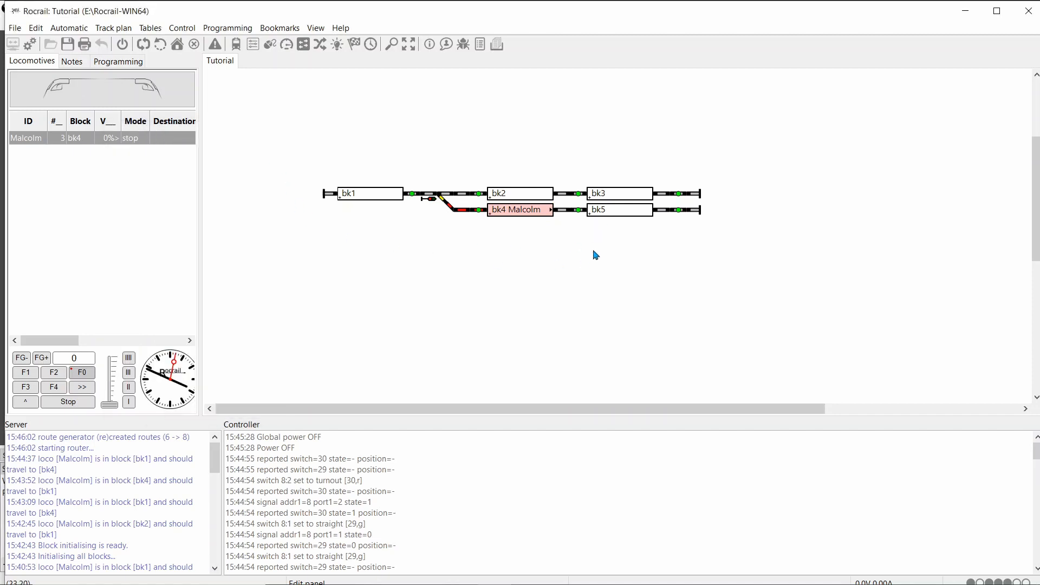
In block bk5's route settings, assign sensor fb6 with the enter event to the route from bk4 to bk5.
right_click(619, 214)
mouse_move(662, 432)
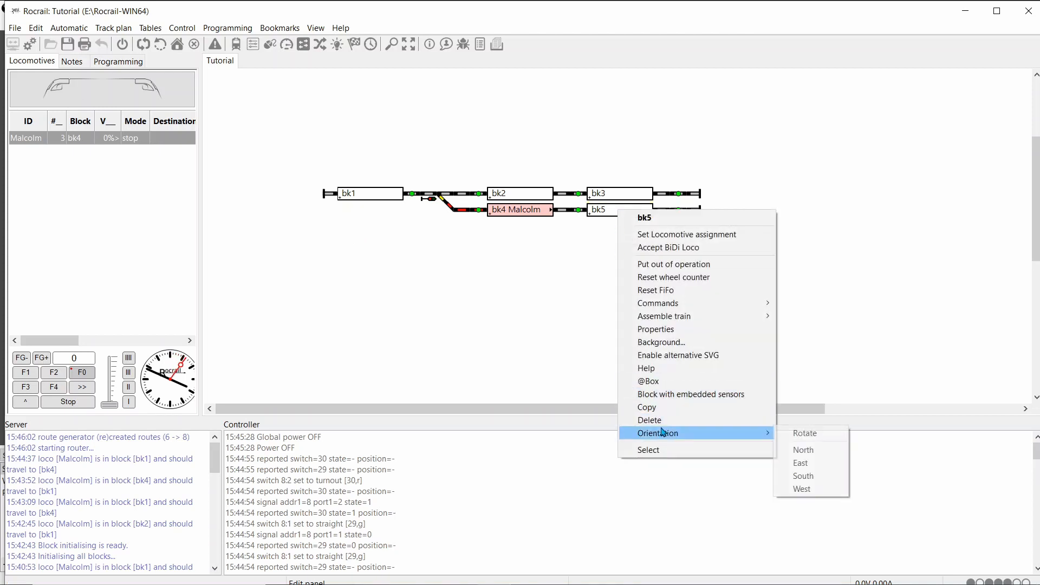
click(661, 332)
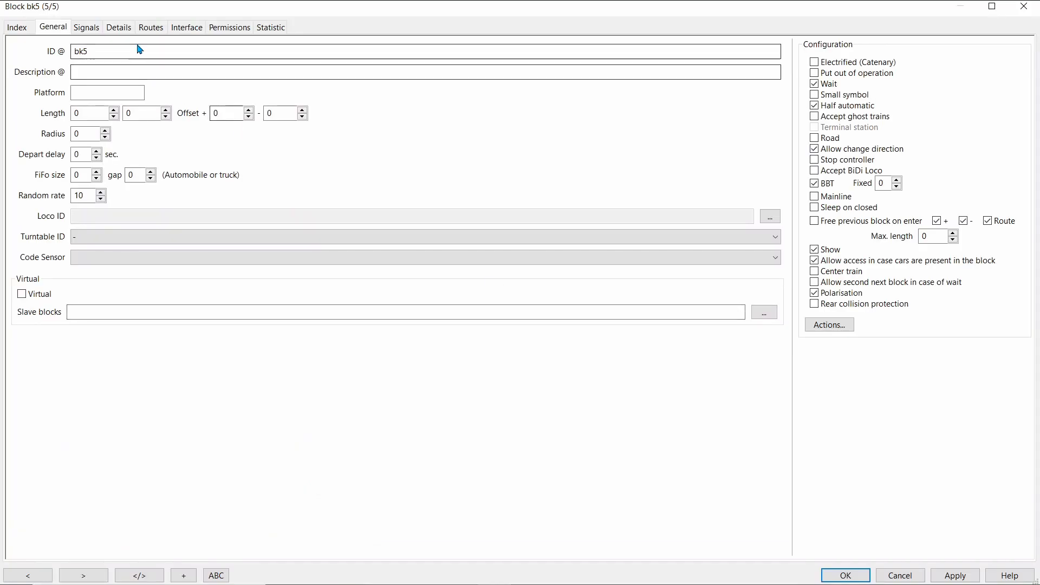
click(152, 28)
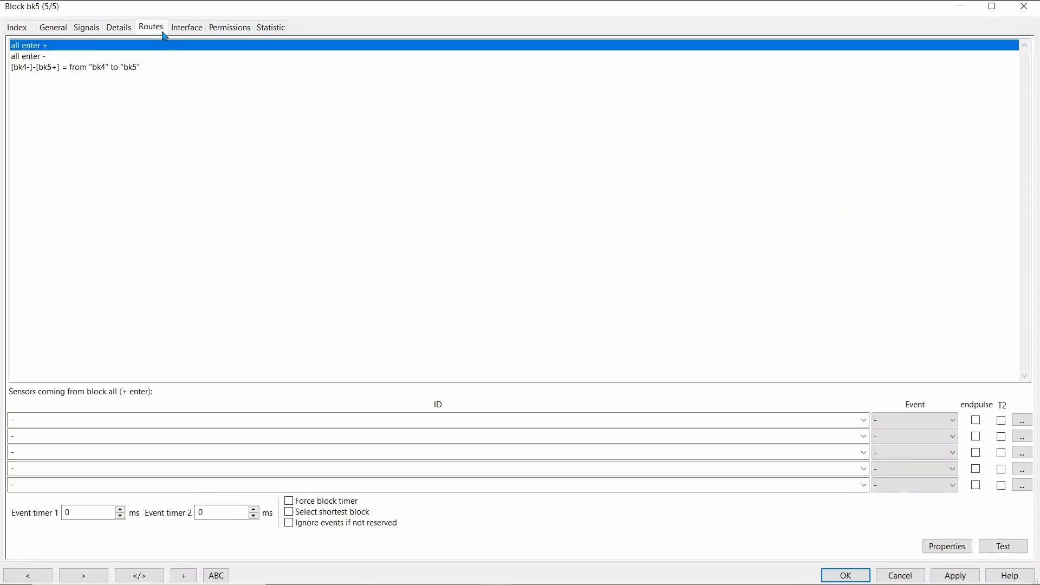
click(80, 67)
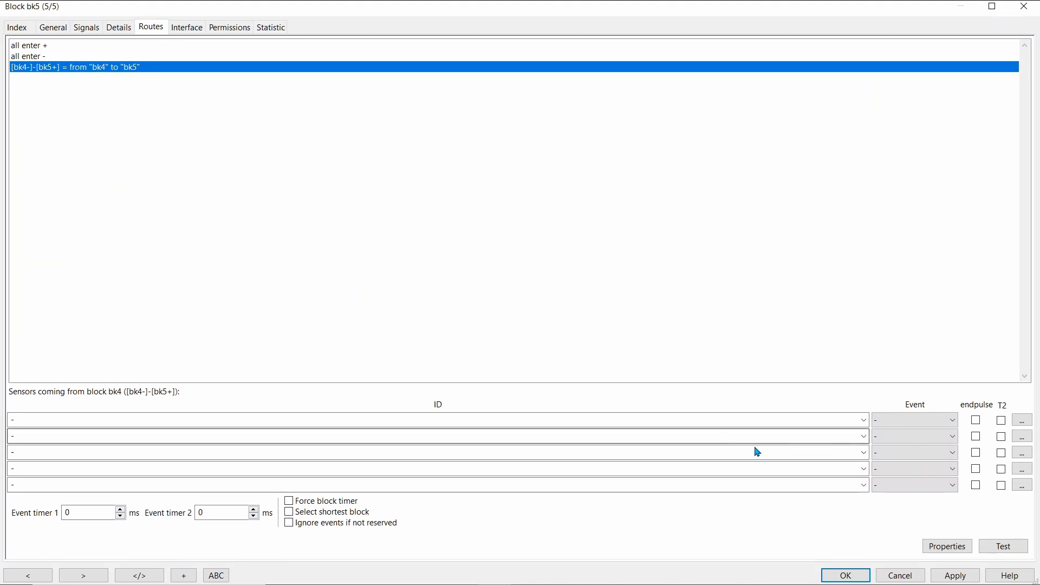
click(864, 426)
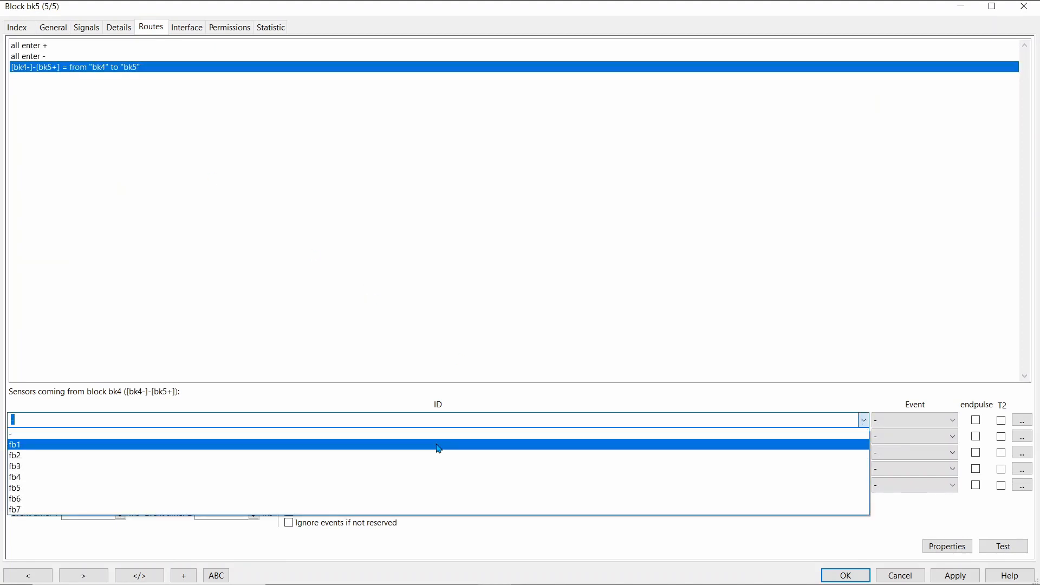
click(86, 499)
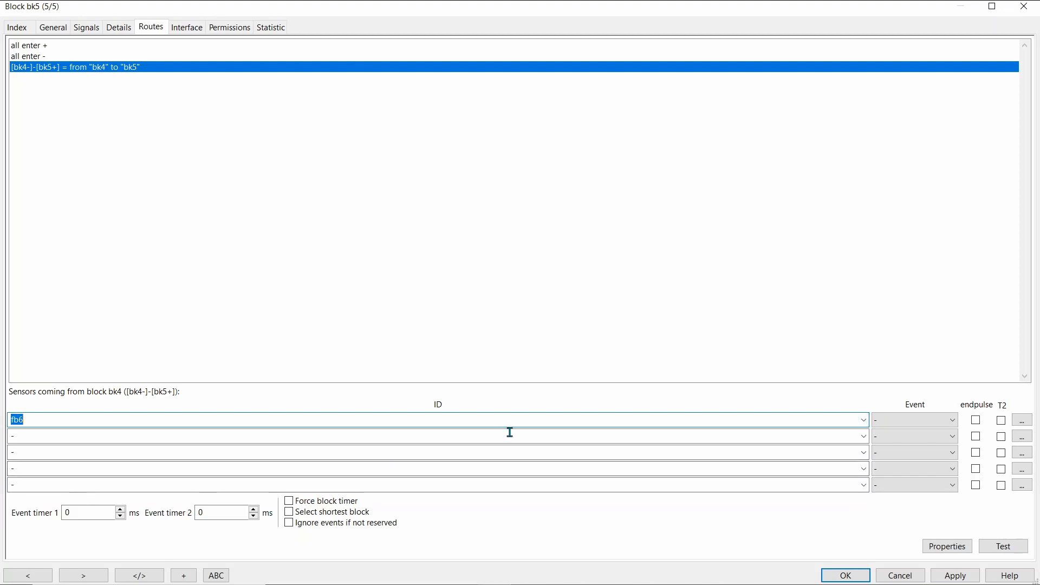
click(949, 423)
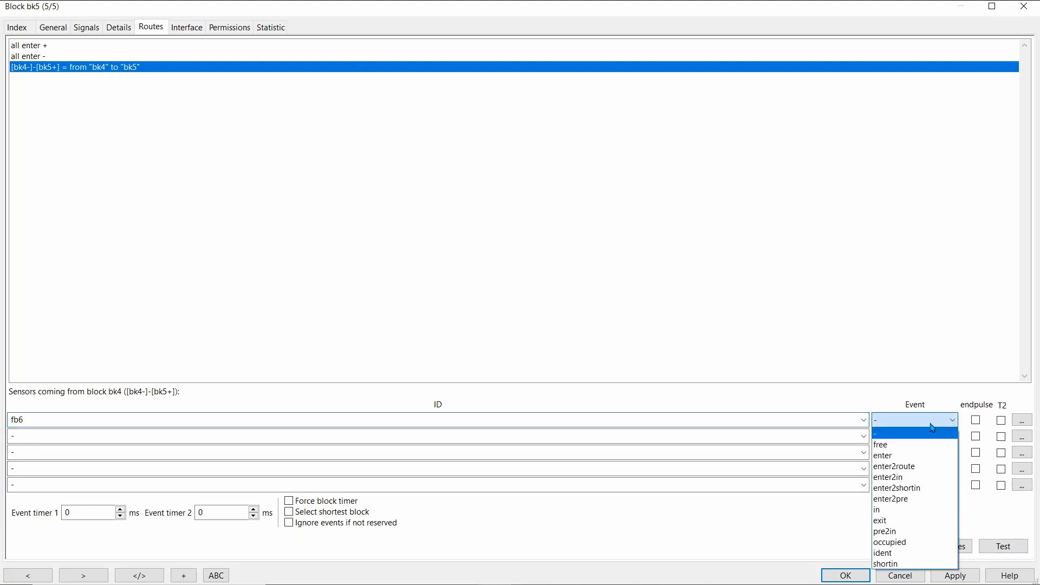
click(900, 460)
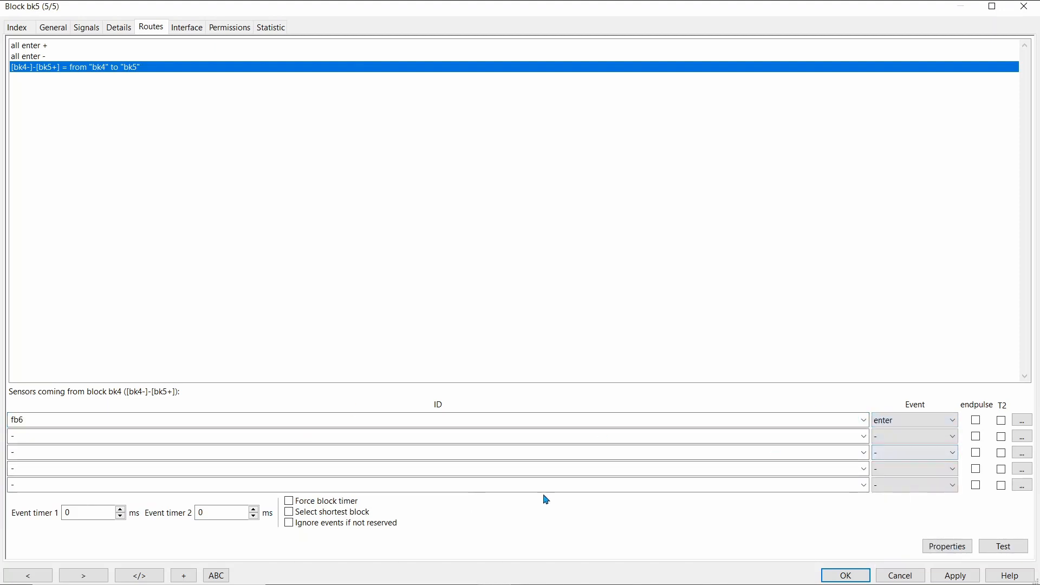
Add sensor fb7 with the in event as the second sensor of the bk4 to bk5 route.
click(862, 439)
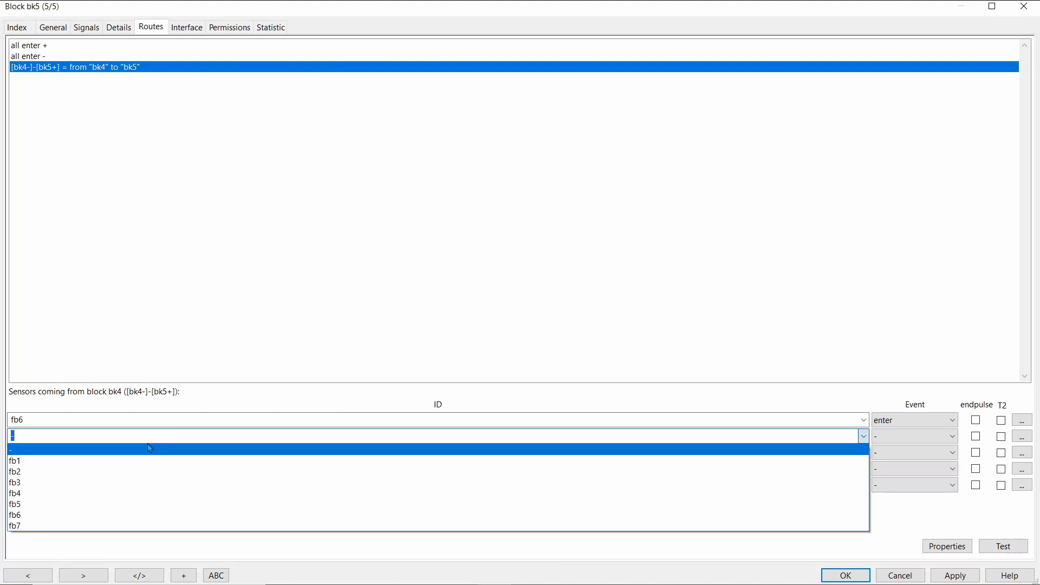
click(16, 526)
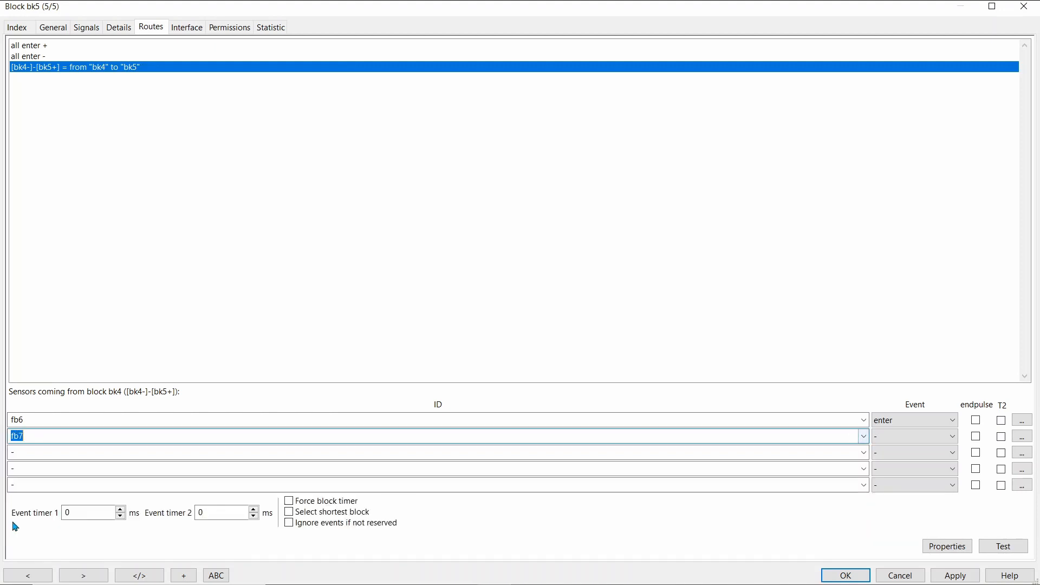
click(952, 436)
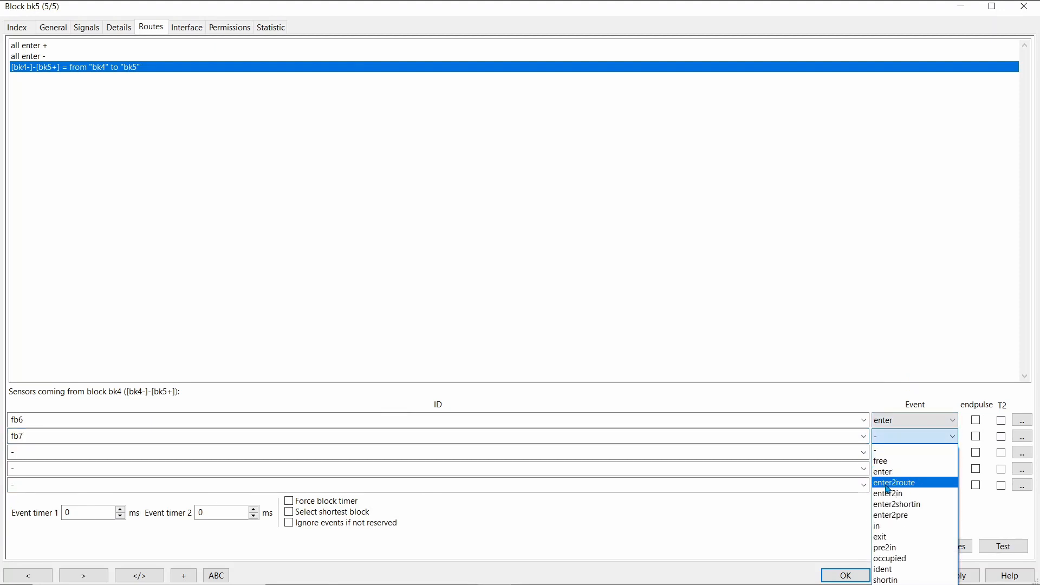
click(882, 527)
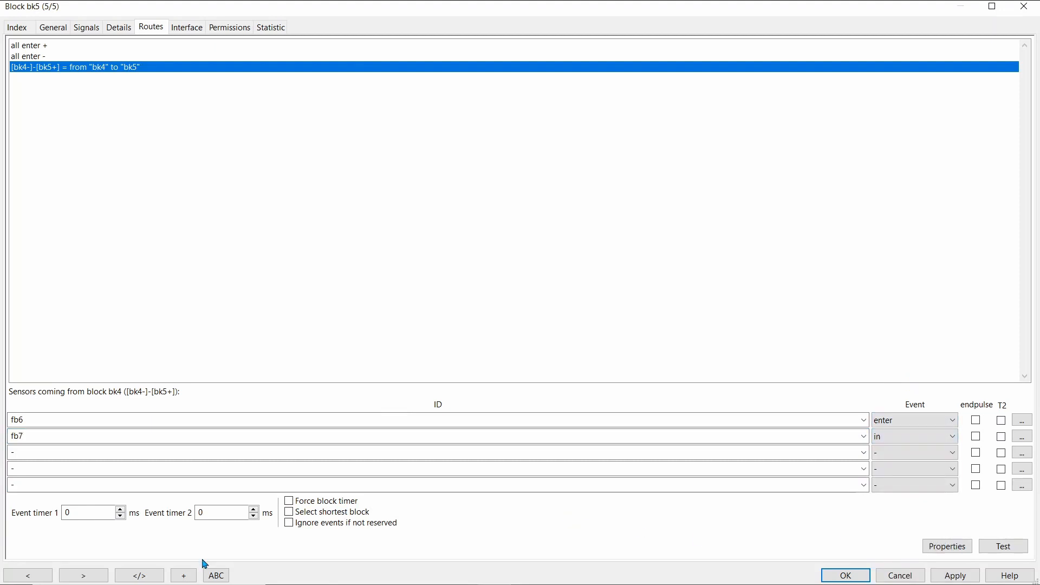
Set event timer 1 to 1000 ms for block bk5 and save the block properties.
drag(87, 514, 62, 513)
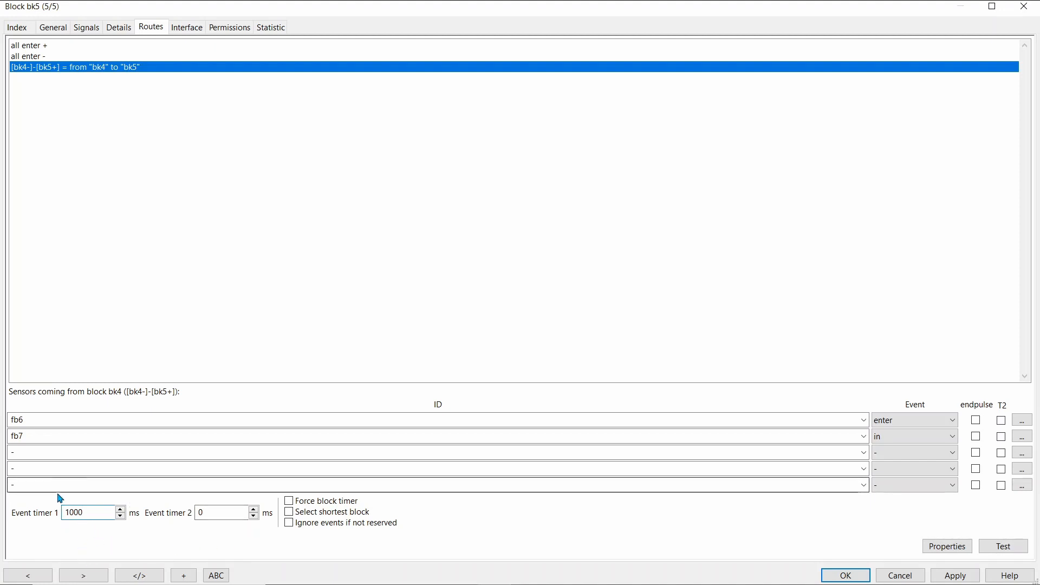
click(954, 576)
click(860, 578)
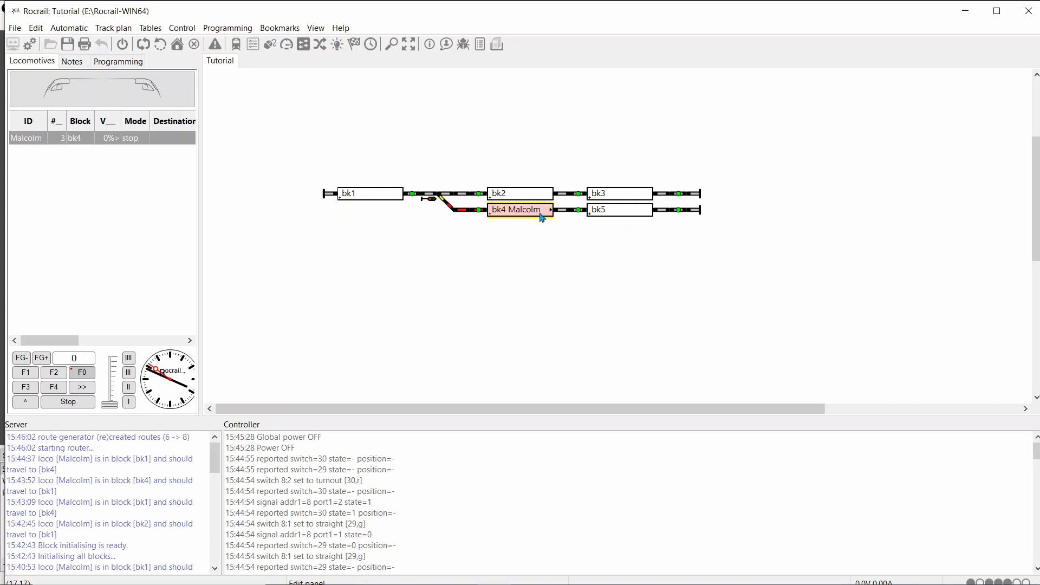
In block bk4's route settings, assign sensor fb5 with the enter2in event to the route from bk5 to bk4 and save.
mouse_move(477, 220)
right_click(521, 215)
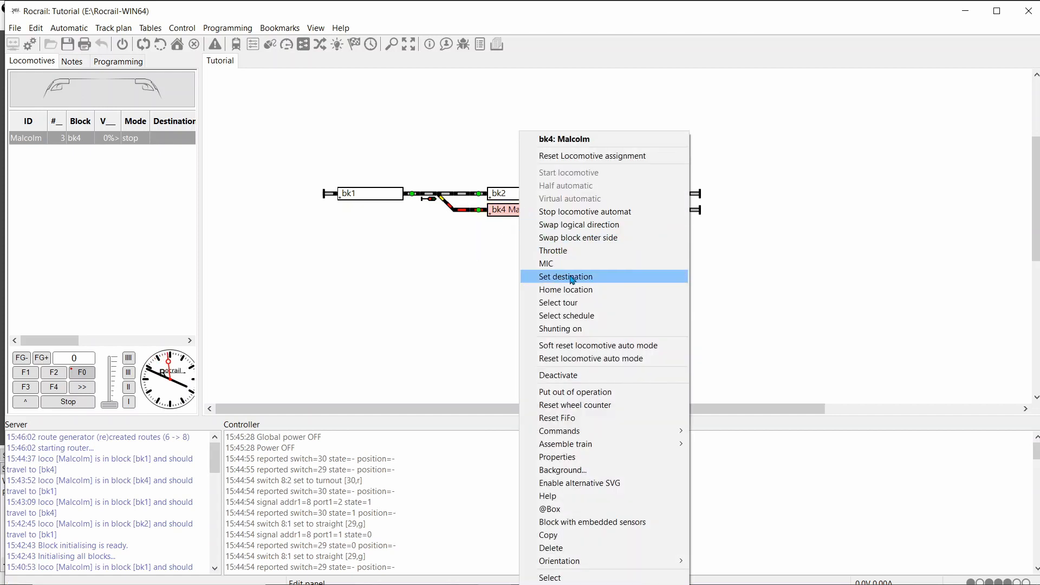
click(575, 461)
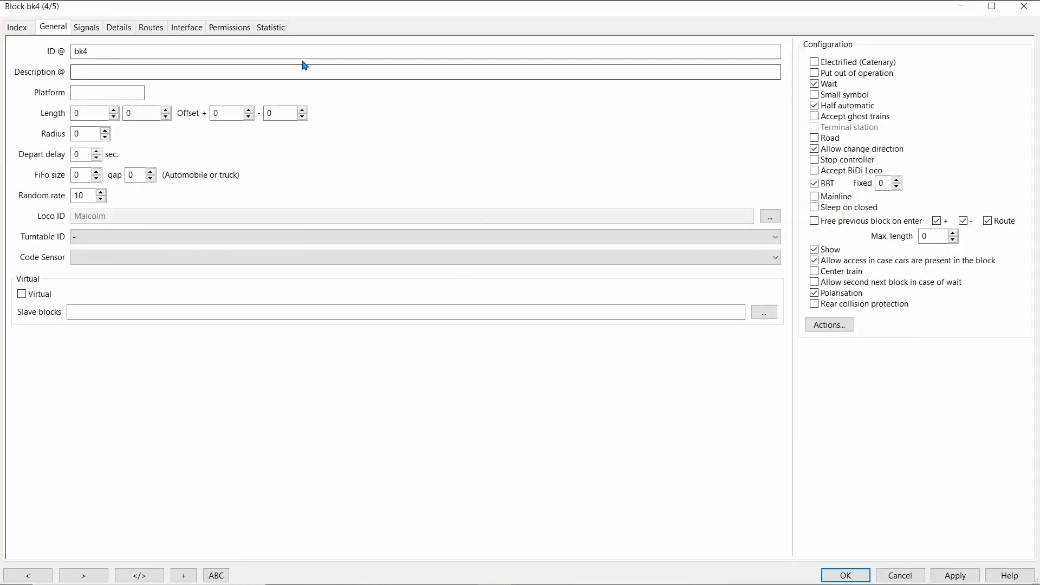
click(155, 28)
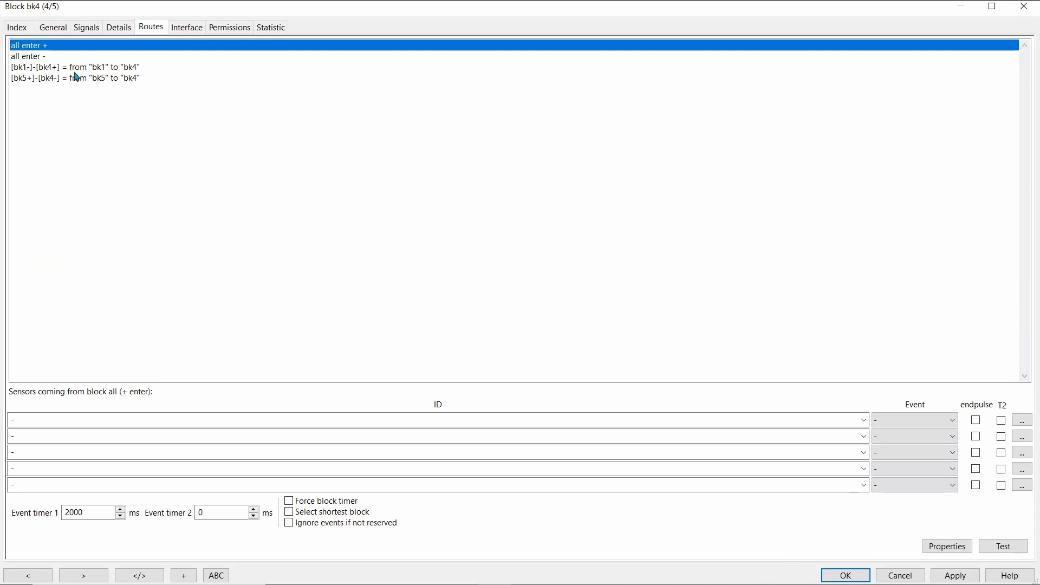
click(19, 79)
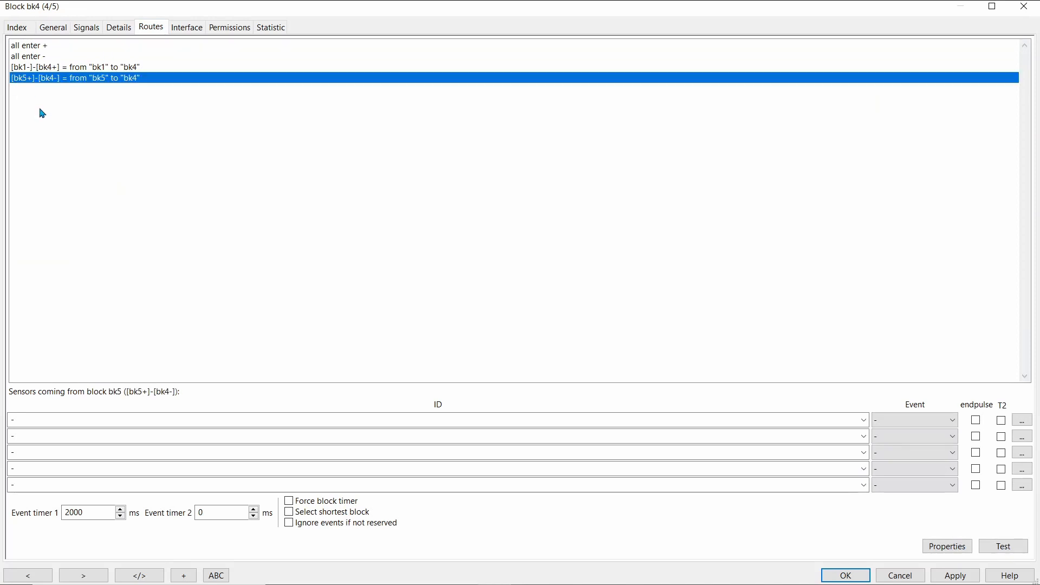
click(864, 422)
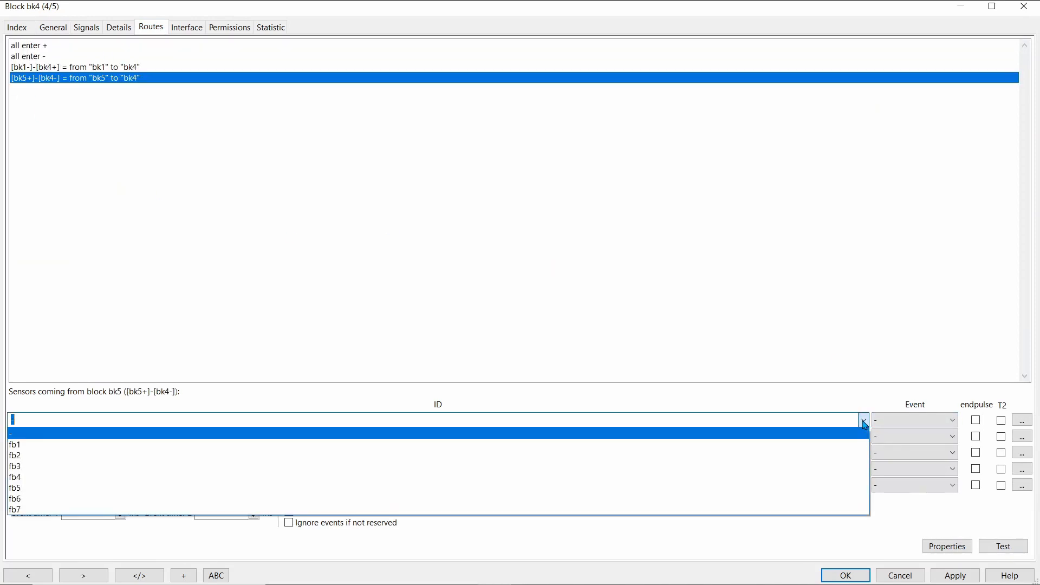
click(42, 489)
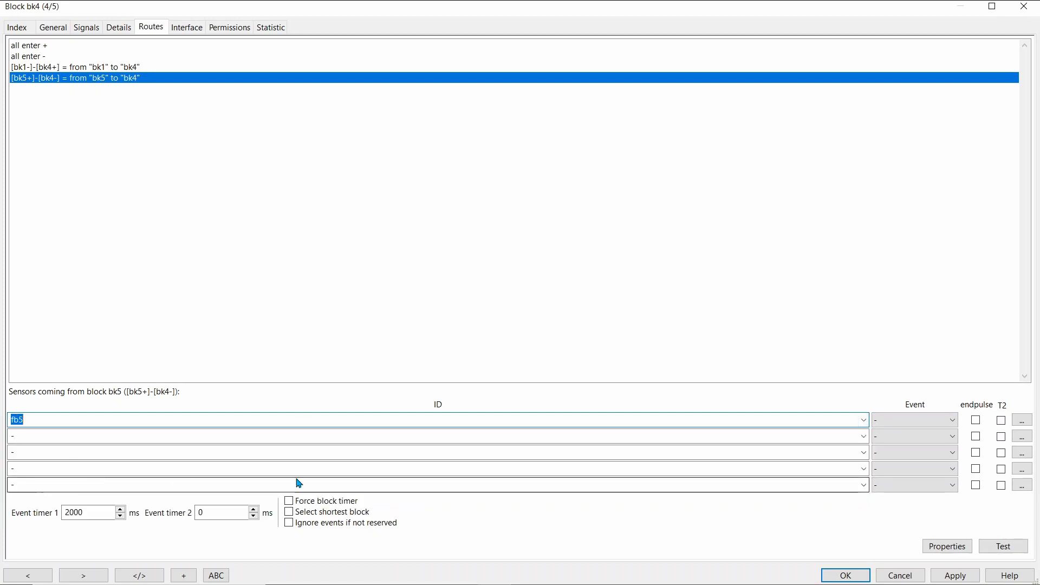
click(954, 421)
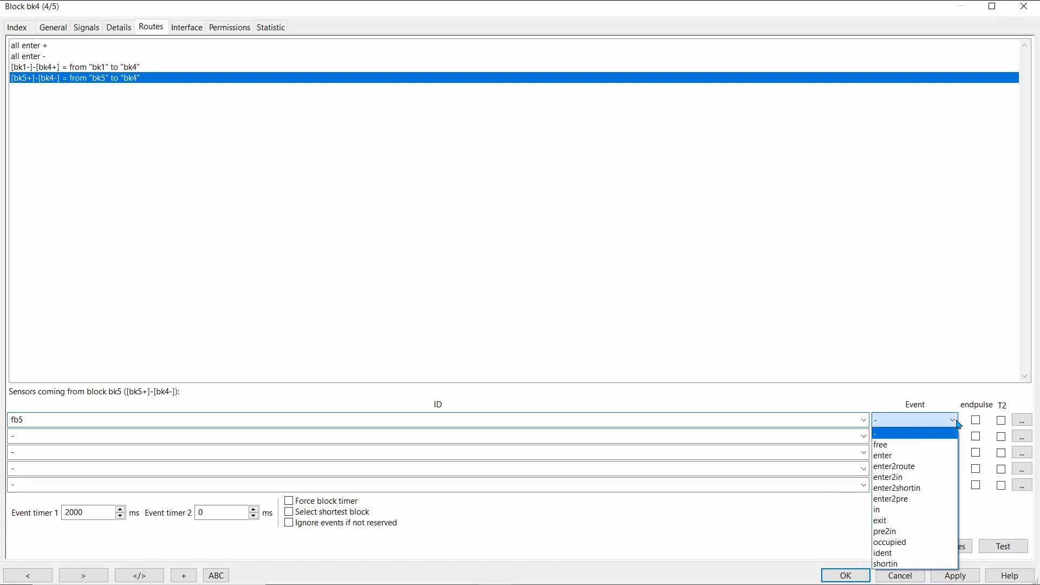
click(921, 479)
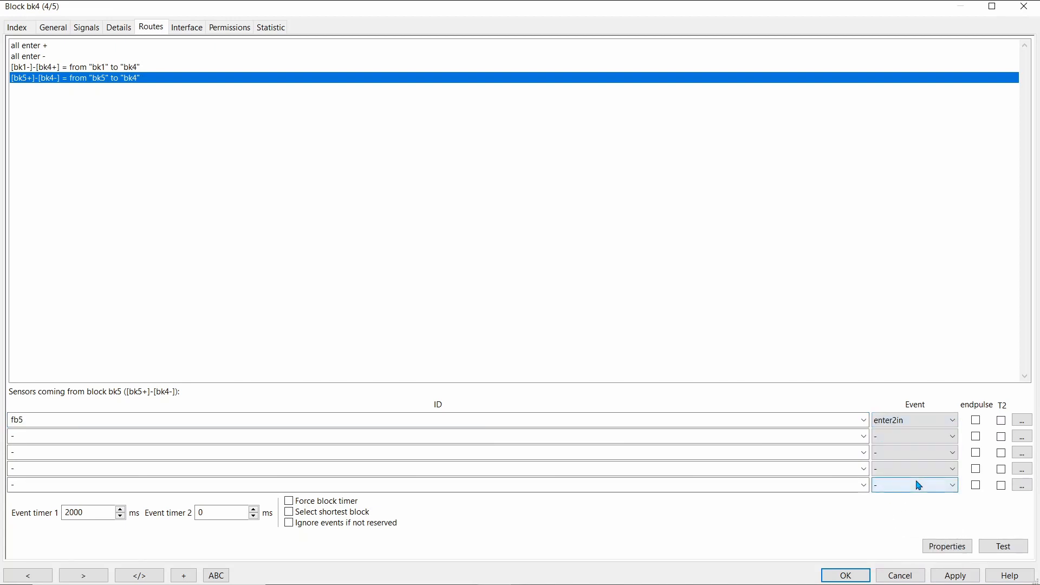
click(958, 576)
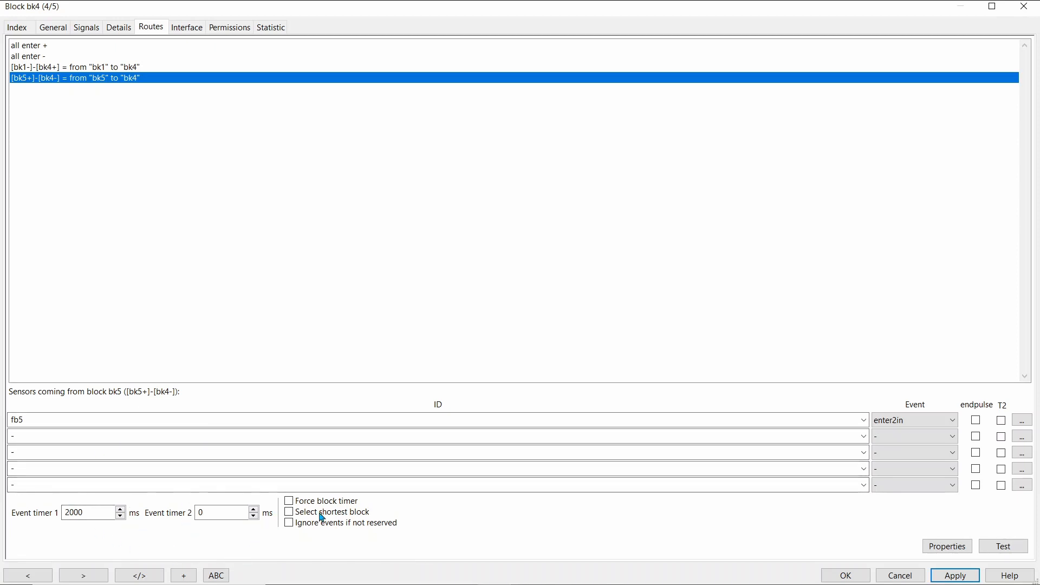
click(846, 576)
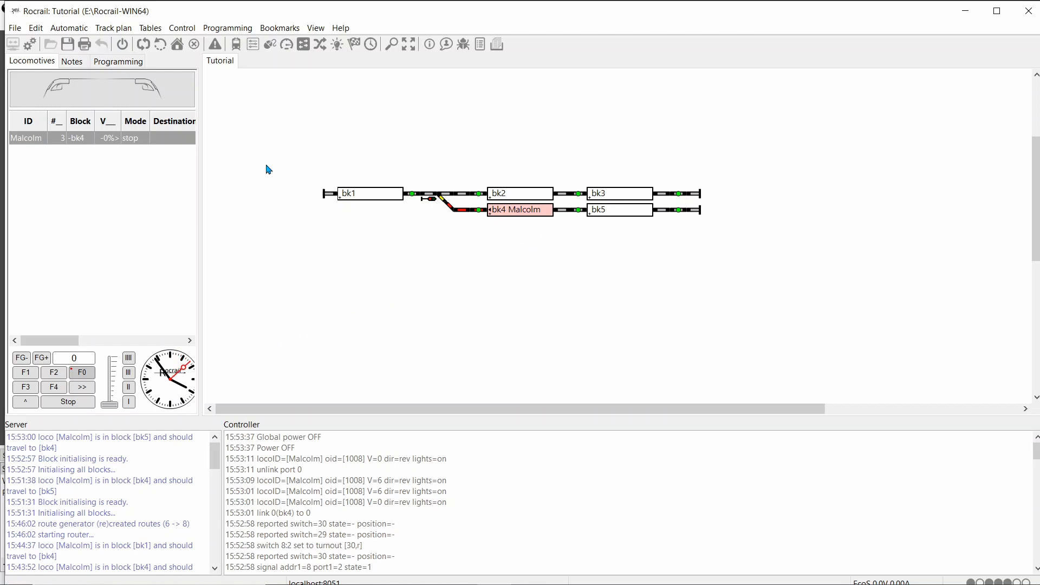
Switch the normal, wait and shunting speeds of the bk4 to bk5 route to percent, set each to 10, and save the route.
click(150, 27)
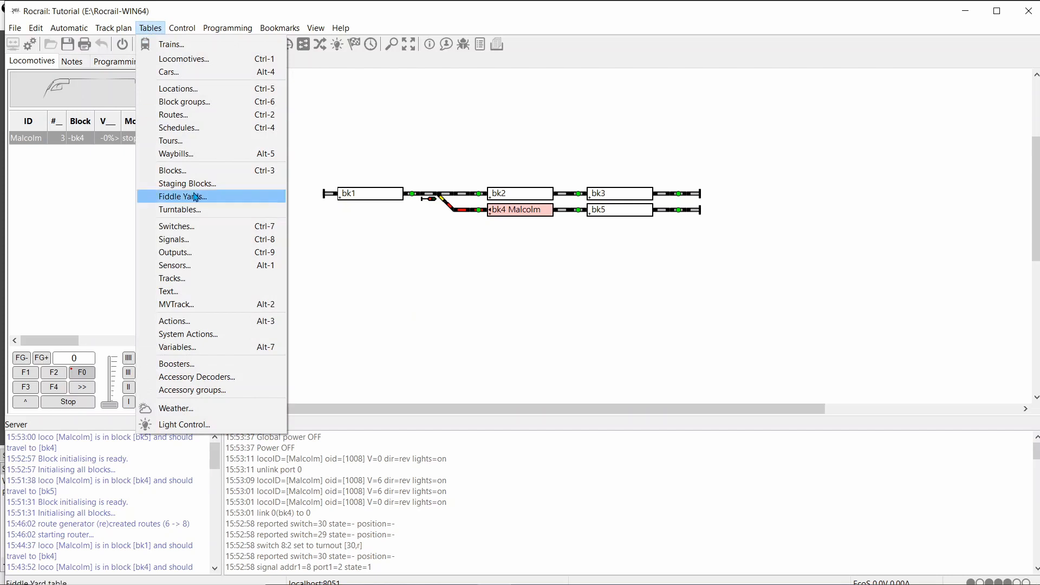
click(191, 117)
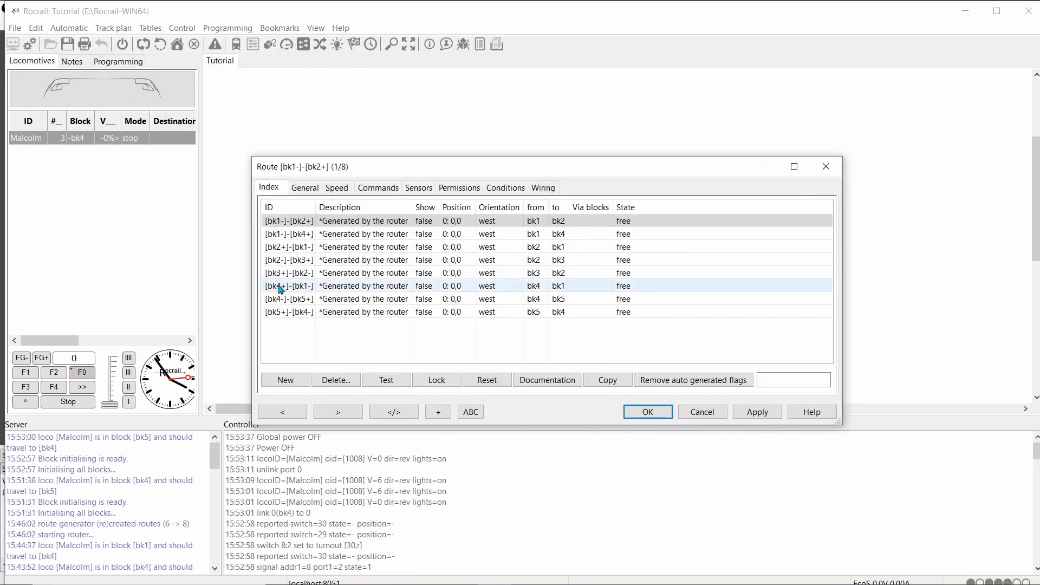
click(287, 299)
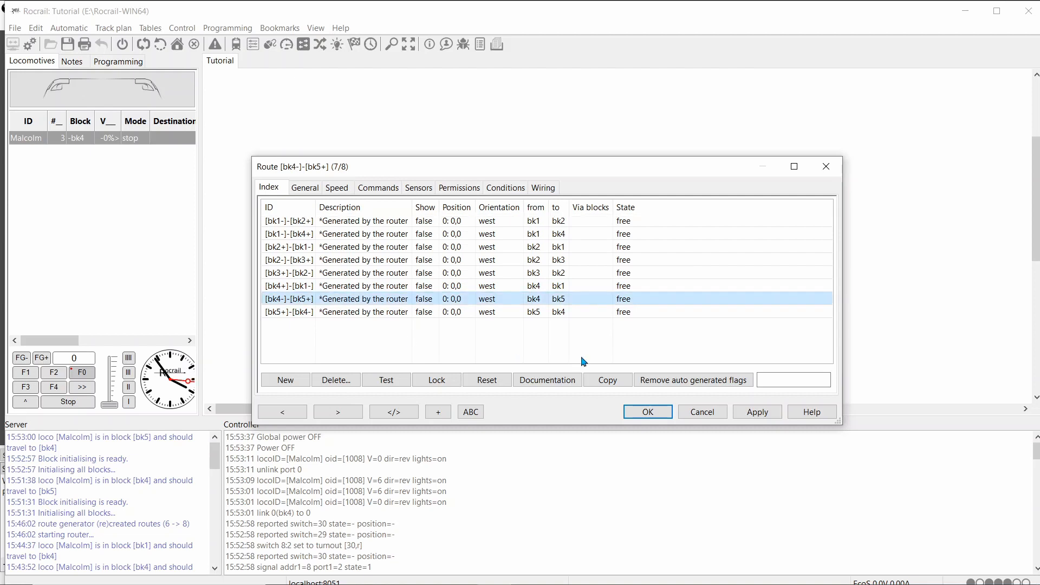
click(344, 189)
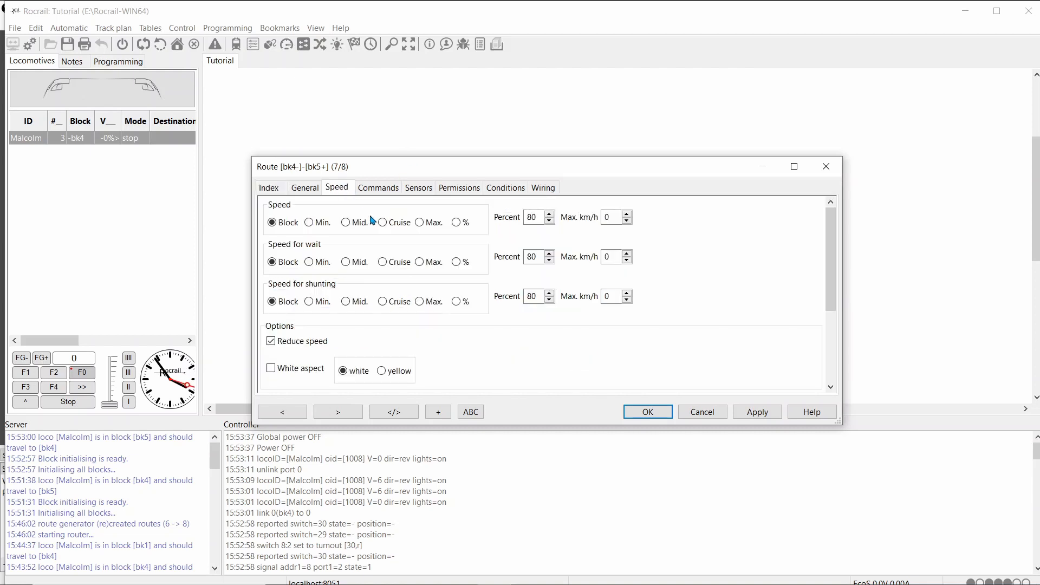
click(456, 223)
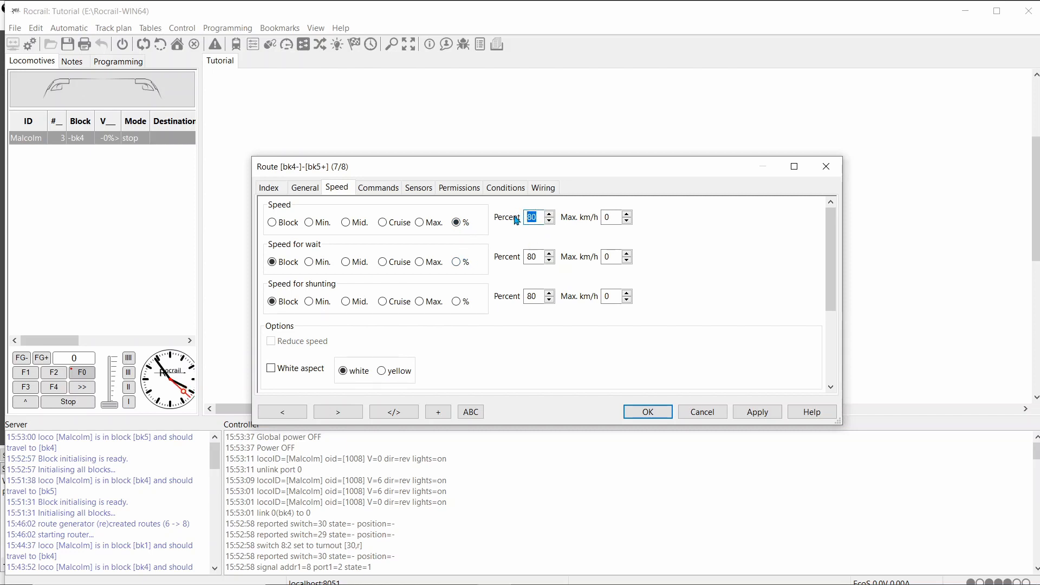
double_click(532, 254)
text(5)
double_click(533, 296)
text(5)
click(458, 262)
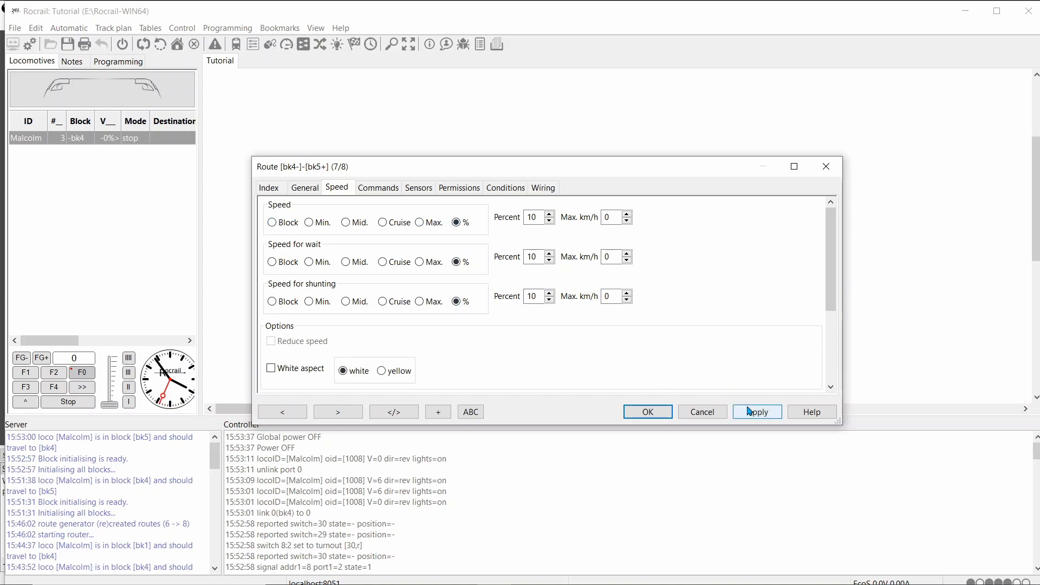
click(653, 413)
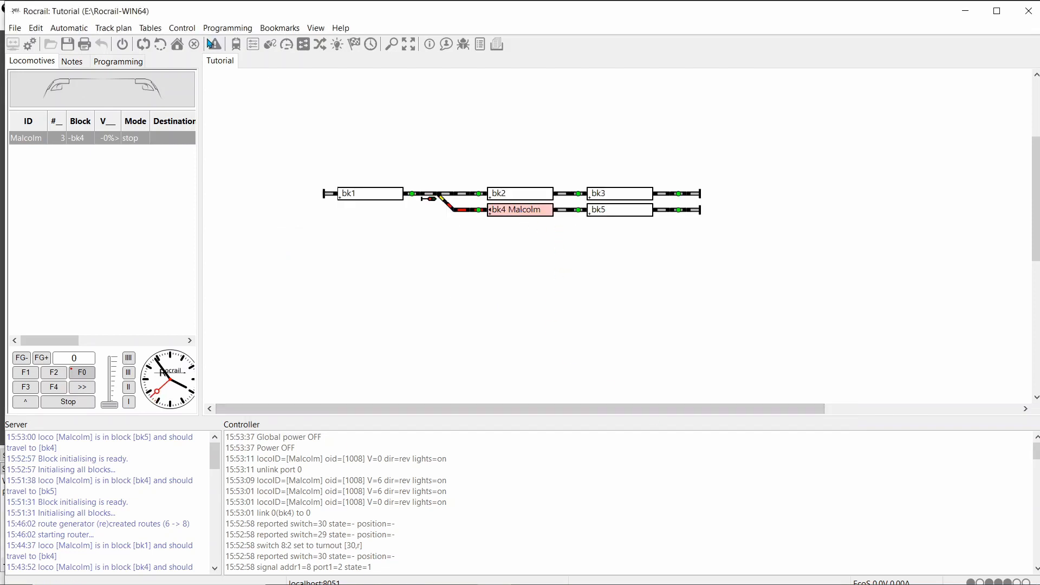
Switch the normal, wait and shunting speeds of the bk5 to bk4 route to percent.
click(151, 29)
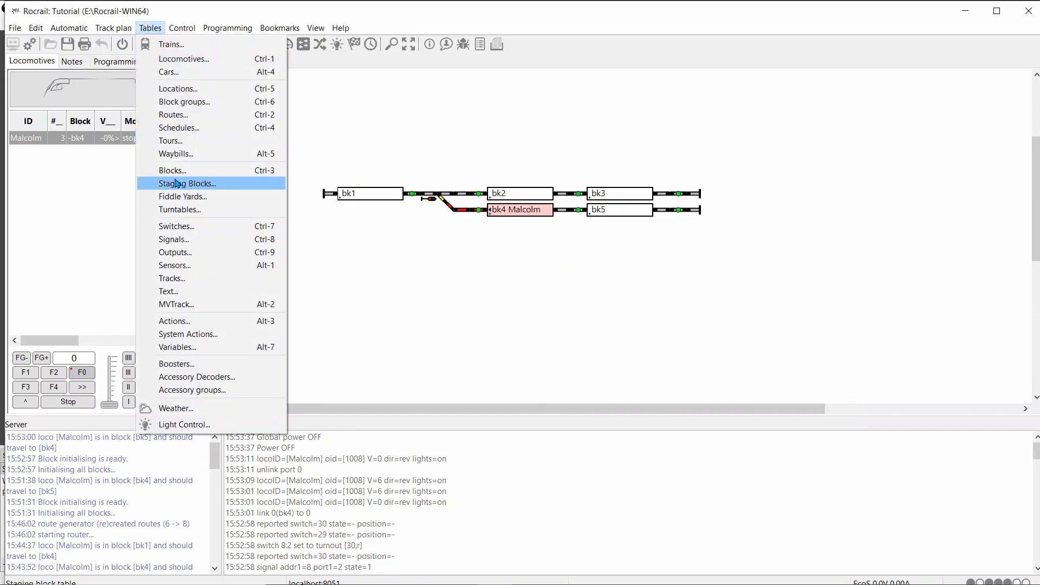
click(190, 120)
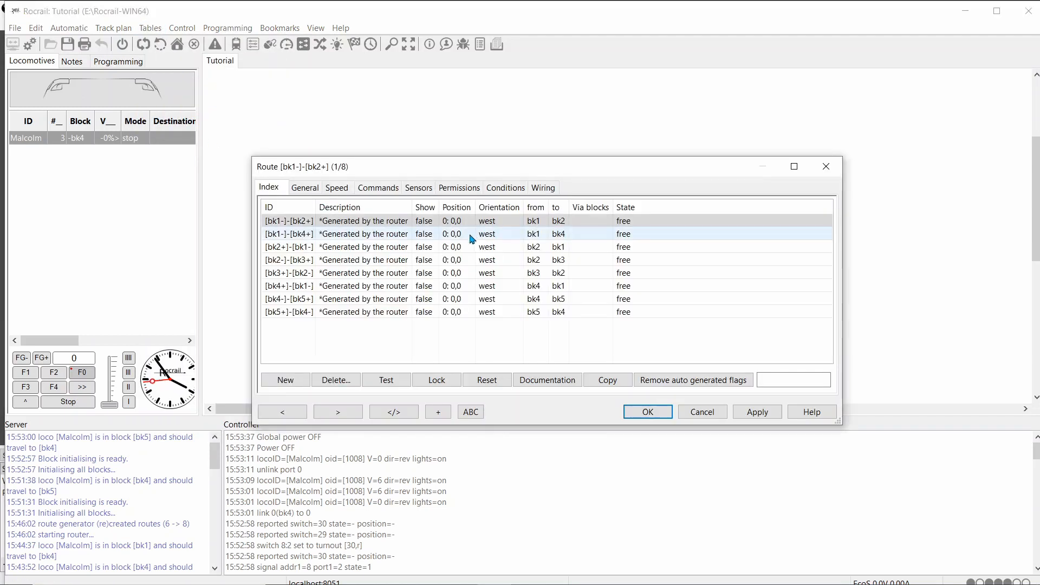
click(302, 313)
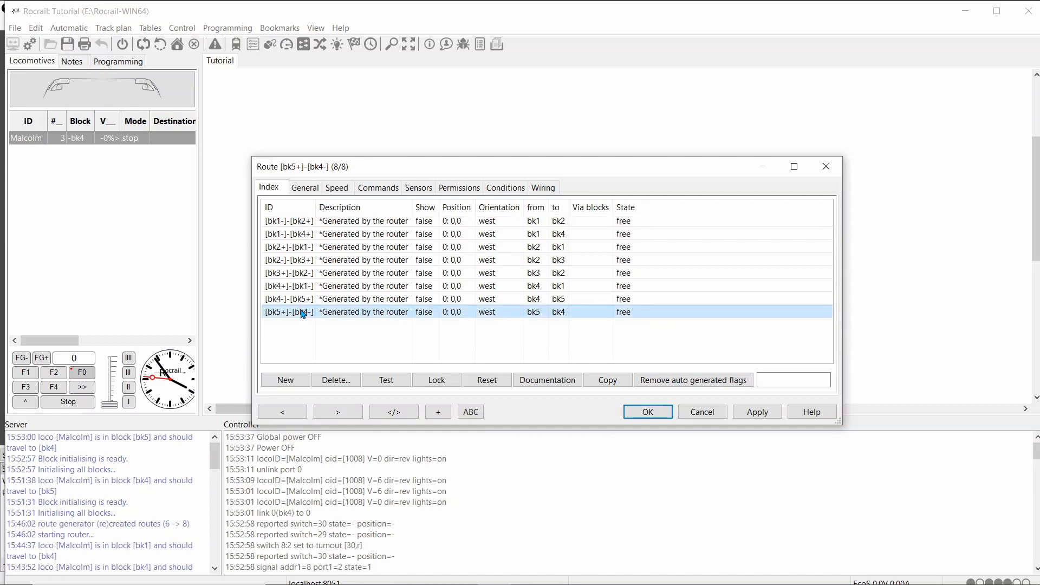
click(337, 189)
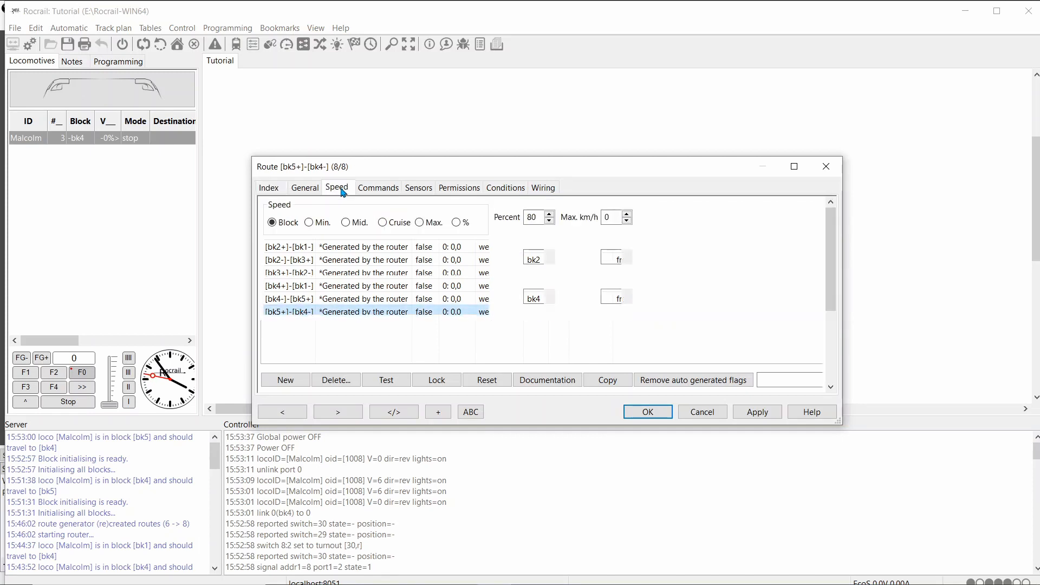
click(457, 223)
click(458, 263)
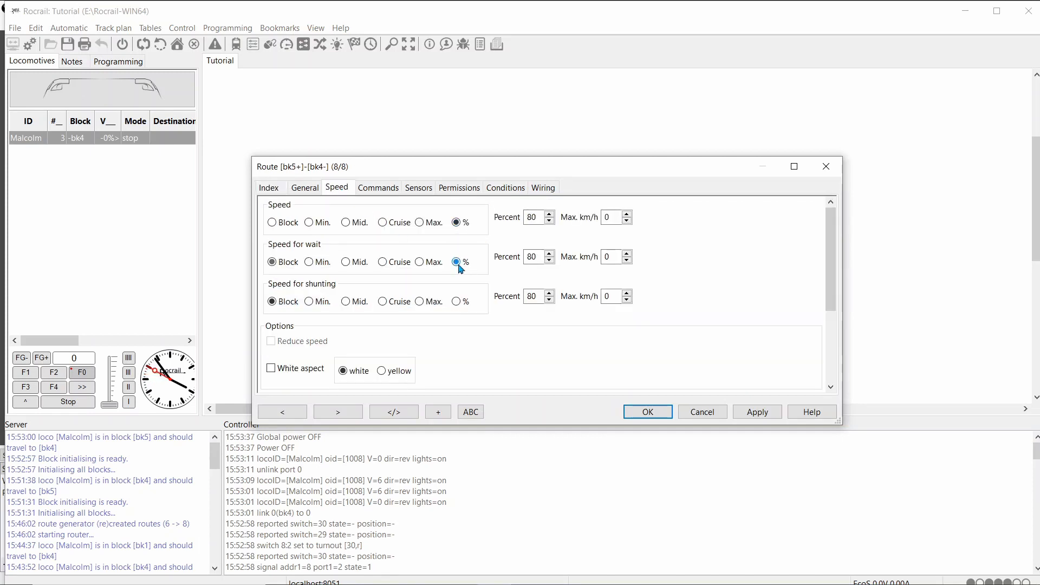
click(458, 302)
Set the bk5 to bk4 route's normal and wait speeds to 10 percent and its shunting speed to 5 percent, and save the route.
double_click(543, 218)
text(10)
double_click(534, 257)
text(5)
double_click(533, 297)
text(5)
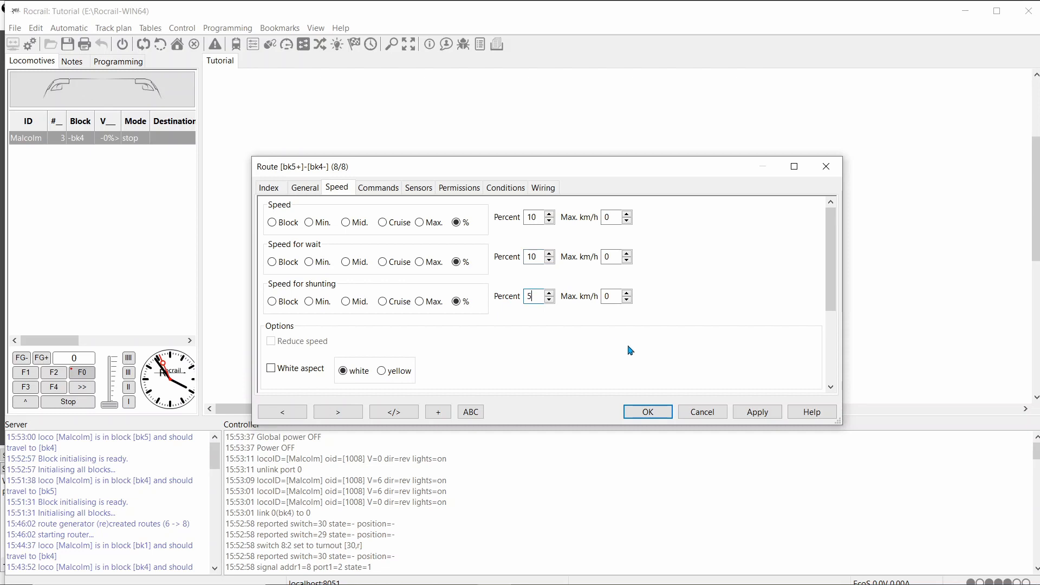
click(758, 413)
click(658, 412)
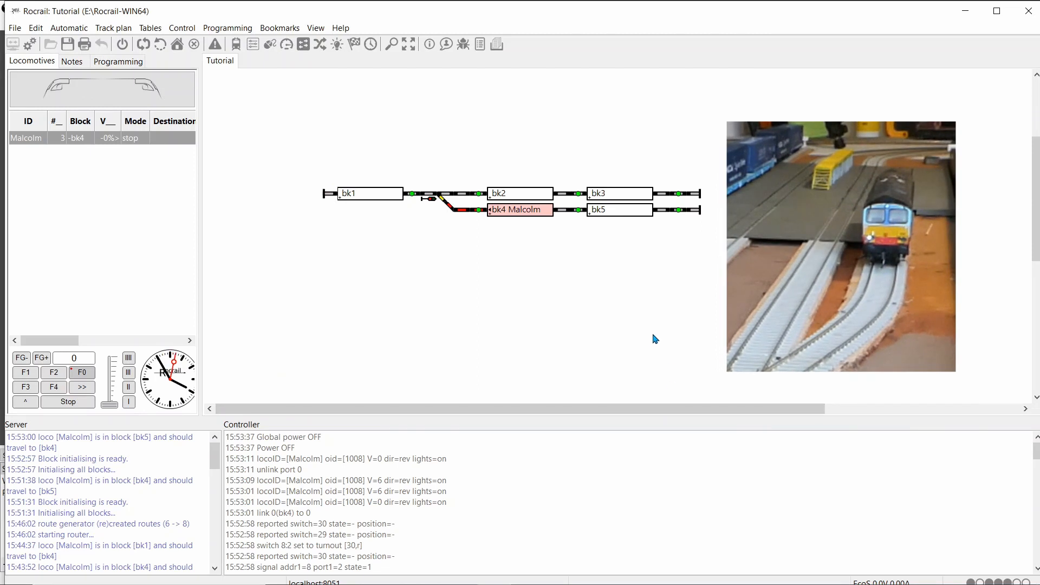
Turn on track power and auto mode, and send the locomotive from block bk4 to bk5.
click(124, 35)
click(122, 43)
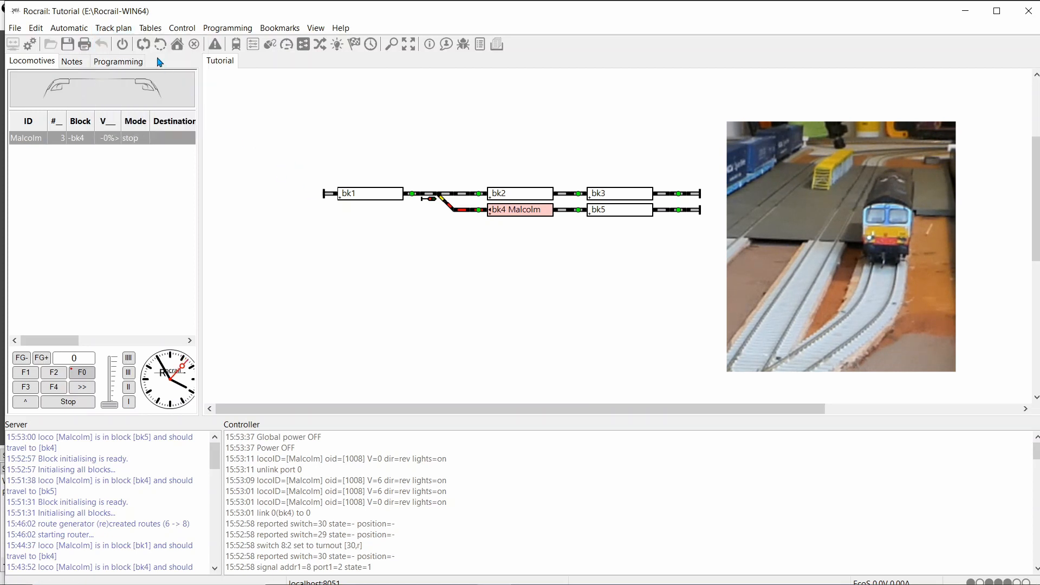
click(123, 44)
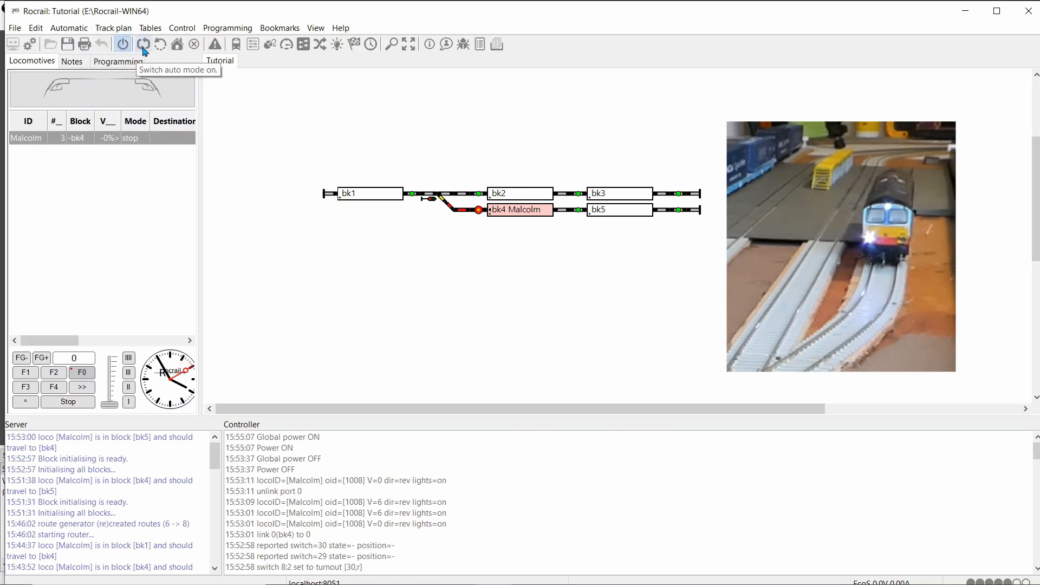
click(143, 45)
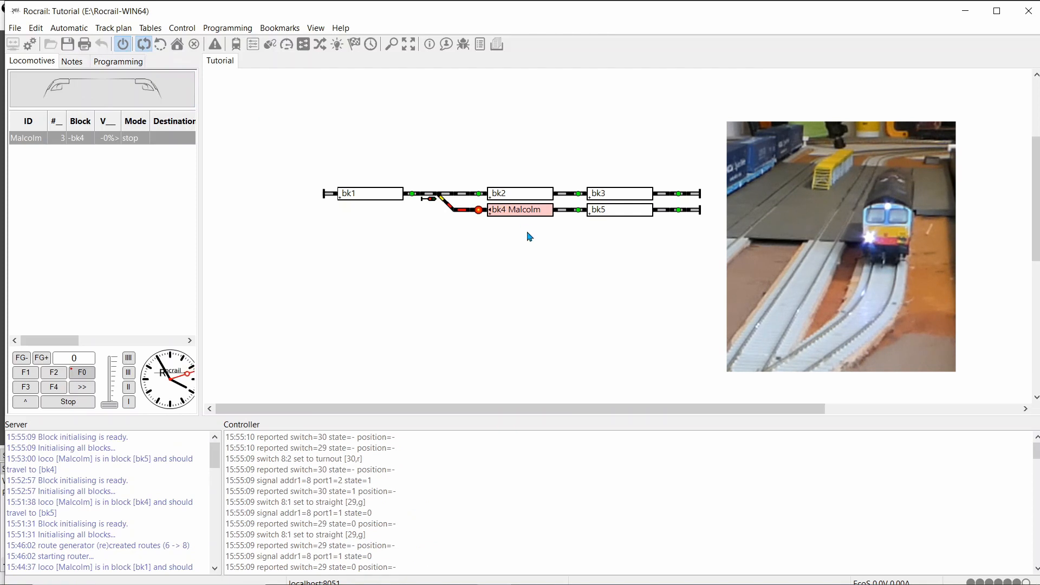
drag(525, 216, 638, 211)
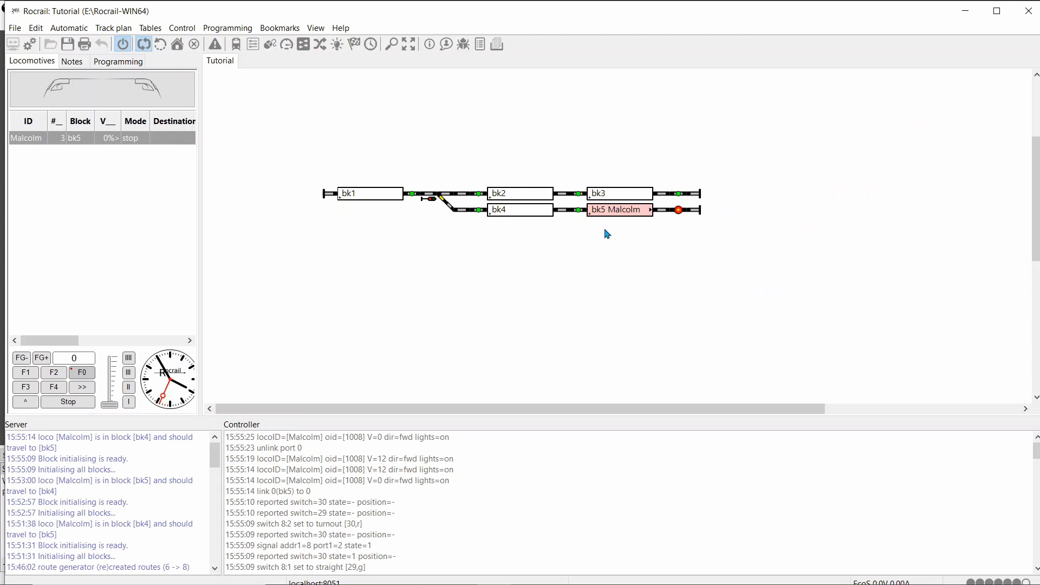
With auto mode off, set block bk5's event timer 1 to 0 ms and save, and send the locomotive back to bk4 in auto mode.
click(142, 43)
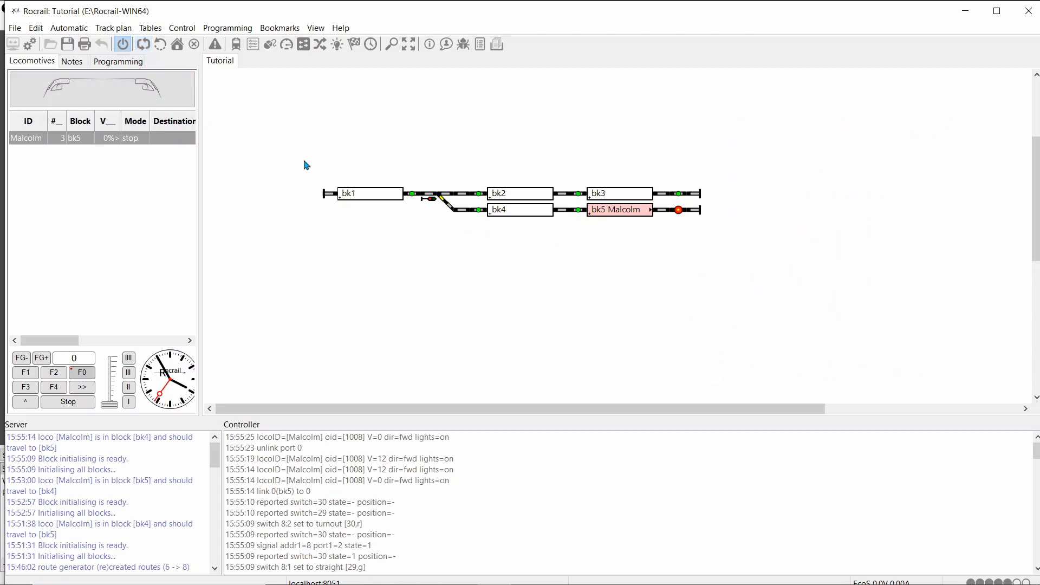
right_click(626, 213)
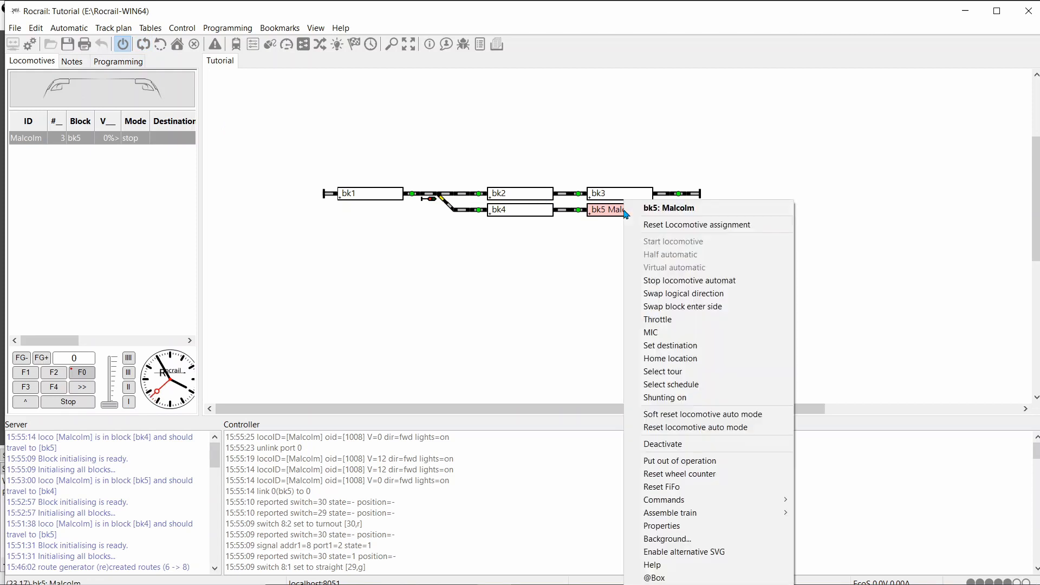
click(680, 527)
click(151, 28)
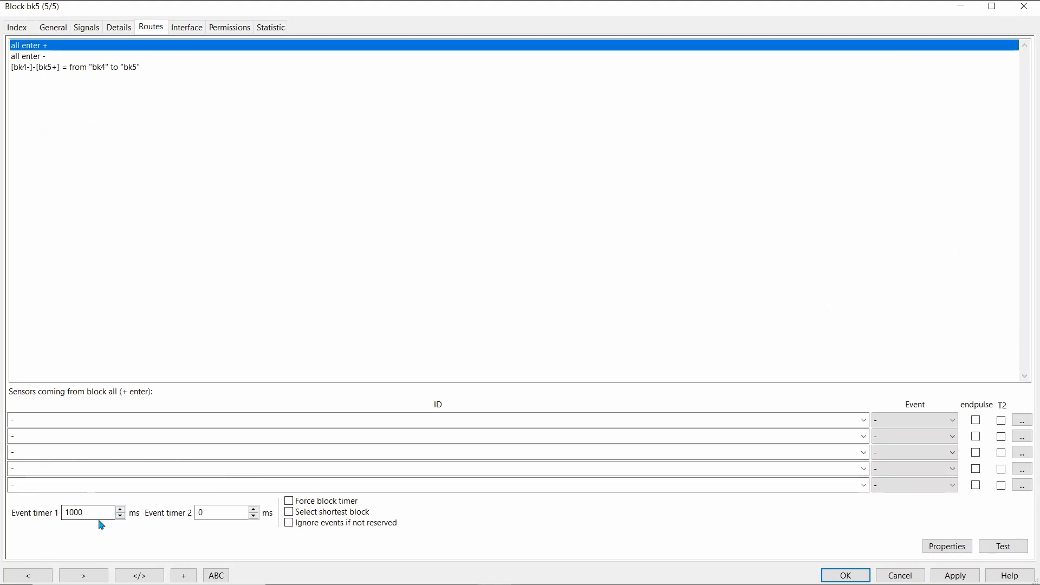
drag(93, 511, 28, 508)
text(0)
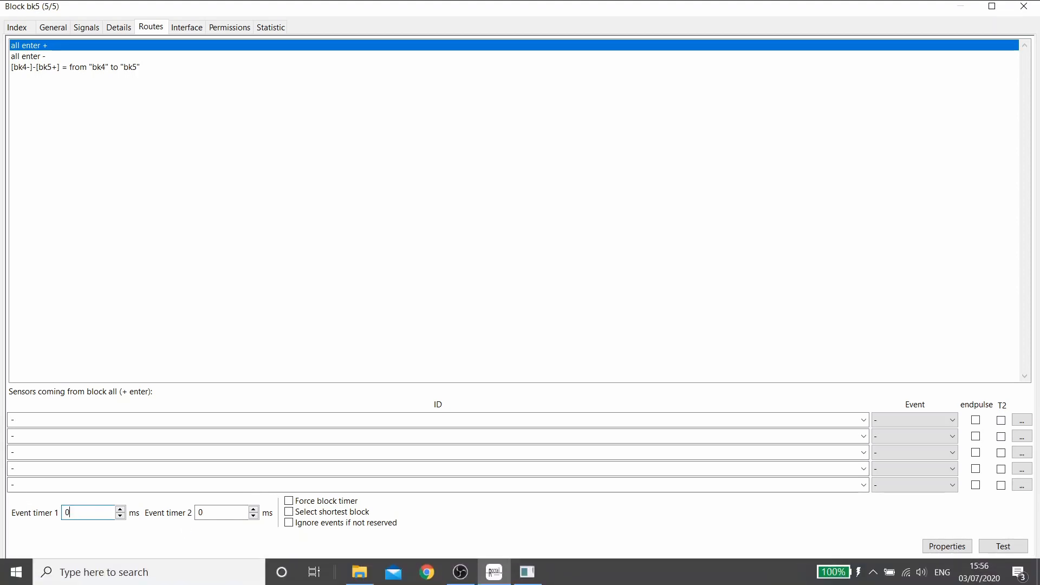
click(941, 579)
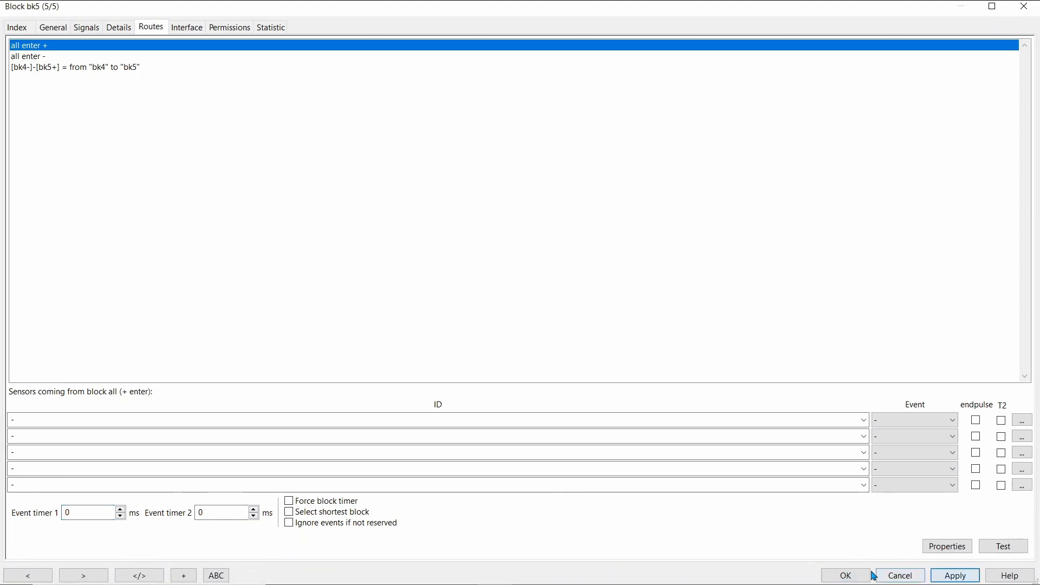
click(862, 576)
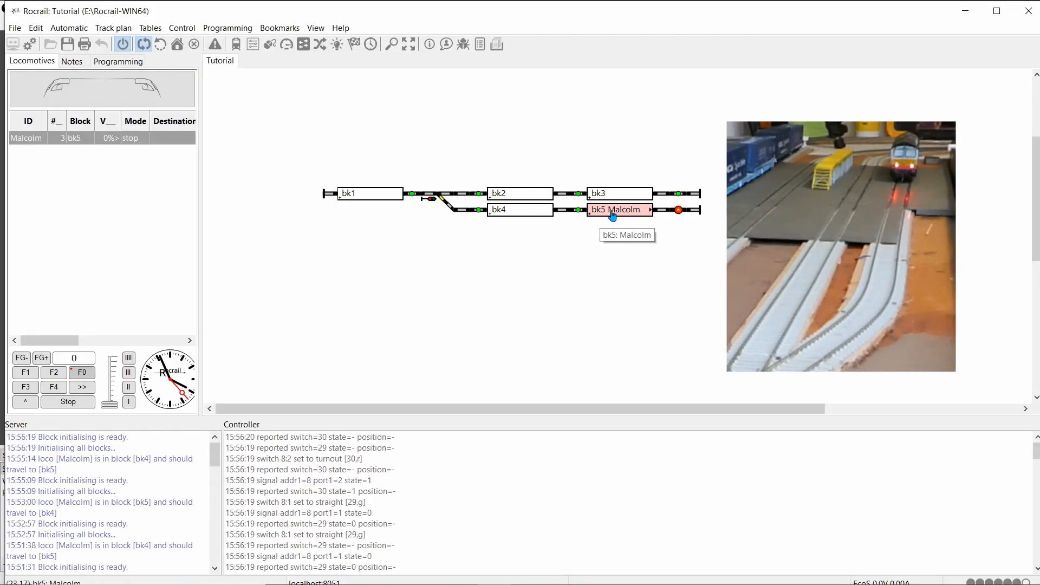
drag(601, 216, 514, 216)
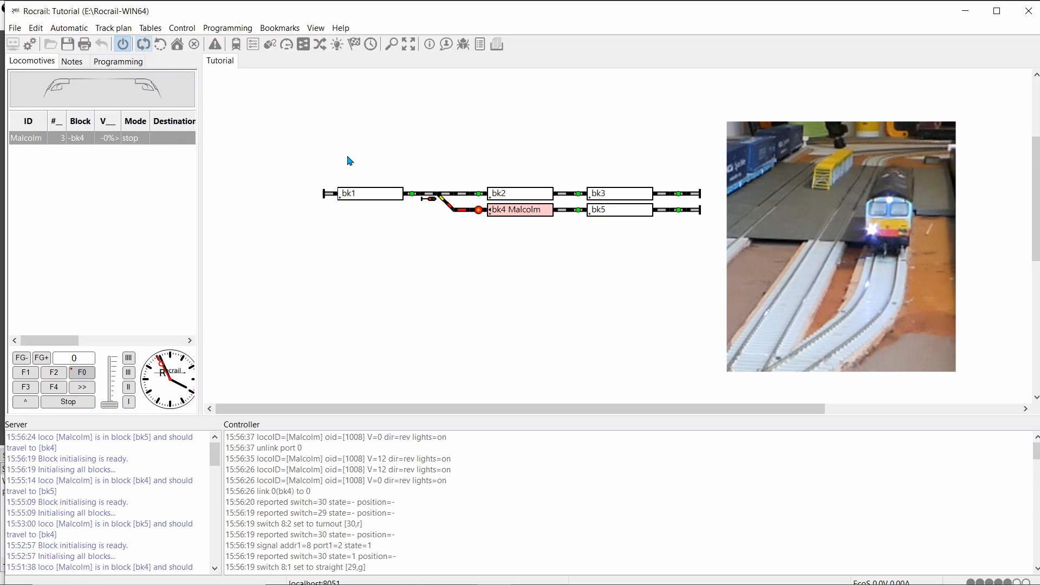
Review the event timers and the sensor assignment of the bk5 to bk4 route in block bk4's properties.
right_click(505, 216)
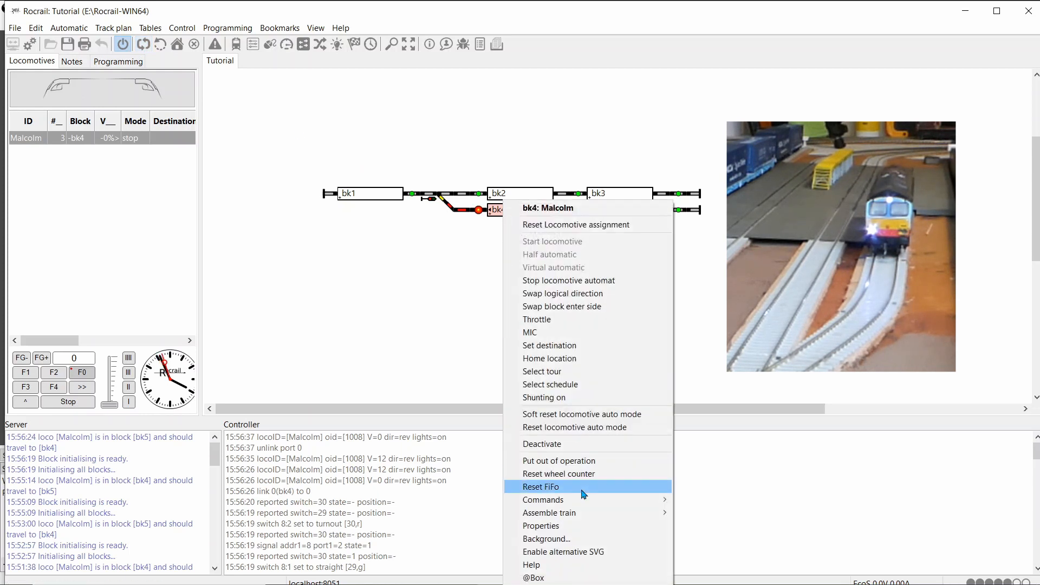
click(576, 530)
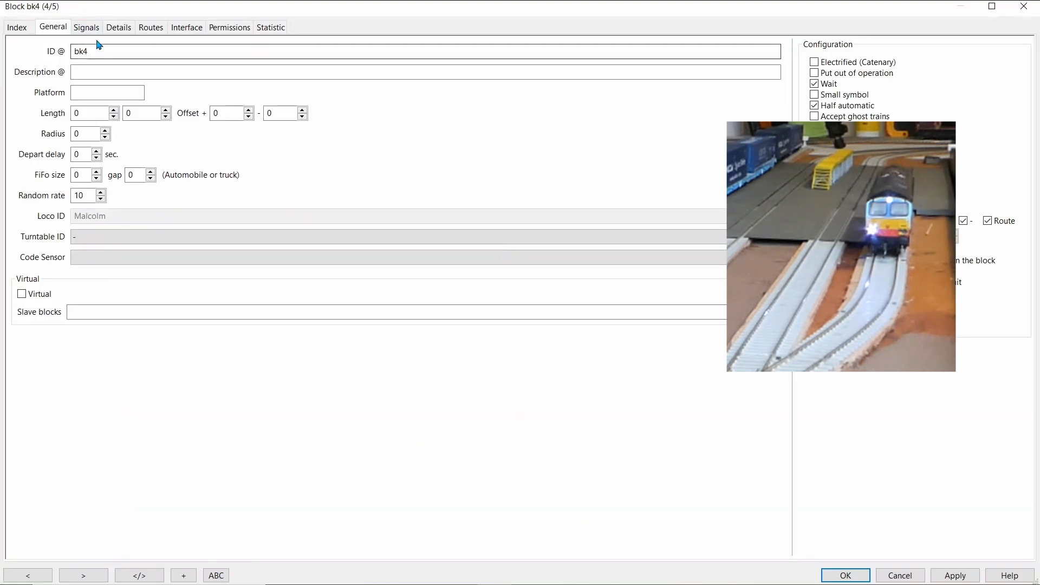
click(146, 30)
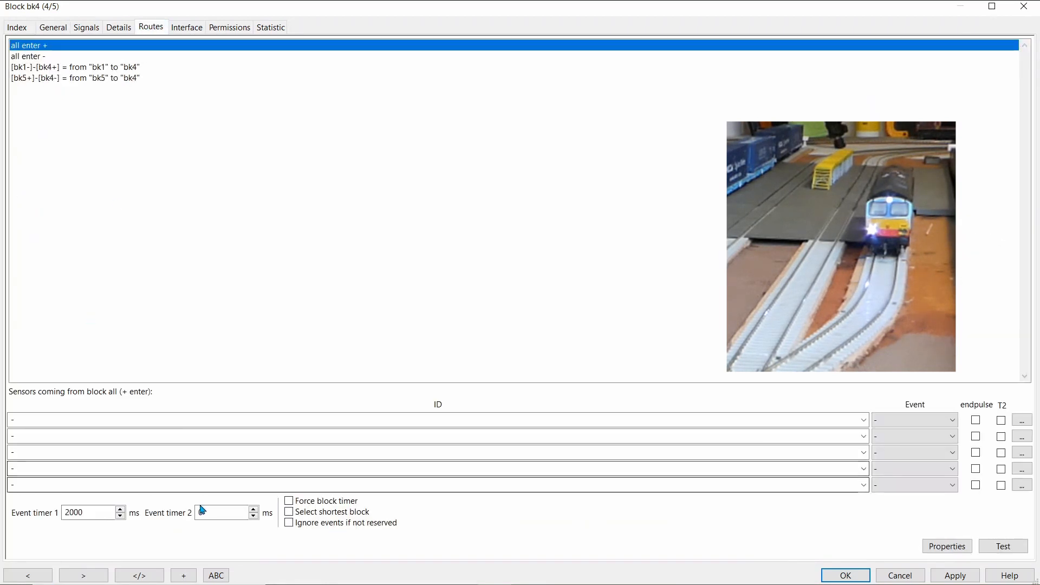
click(88, 79)
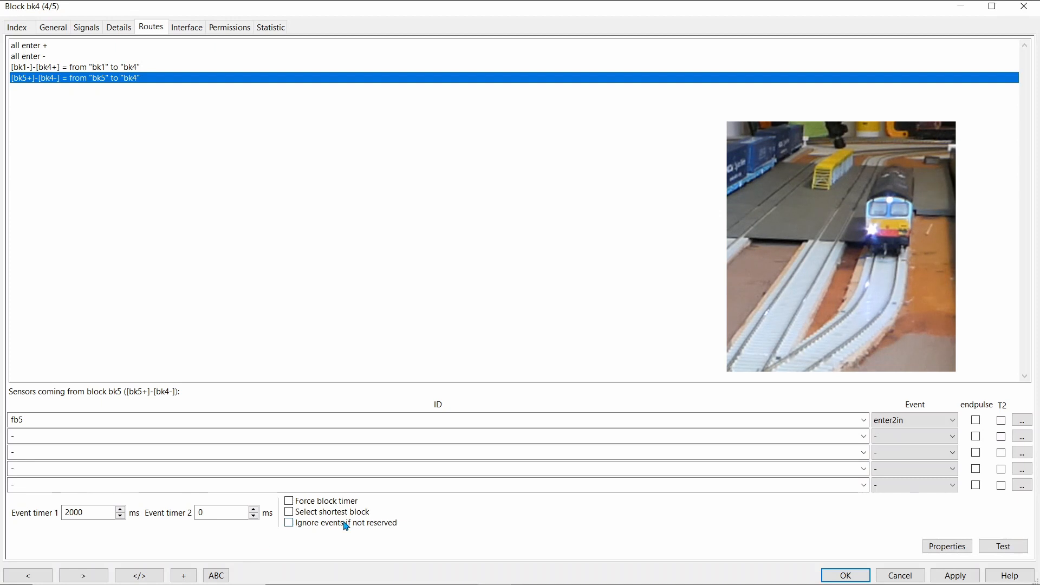
click(952, 576)
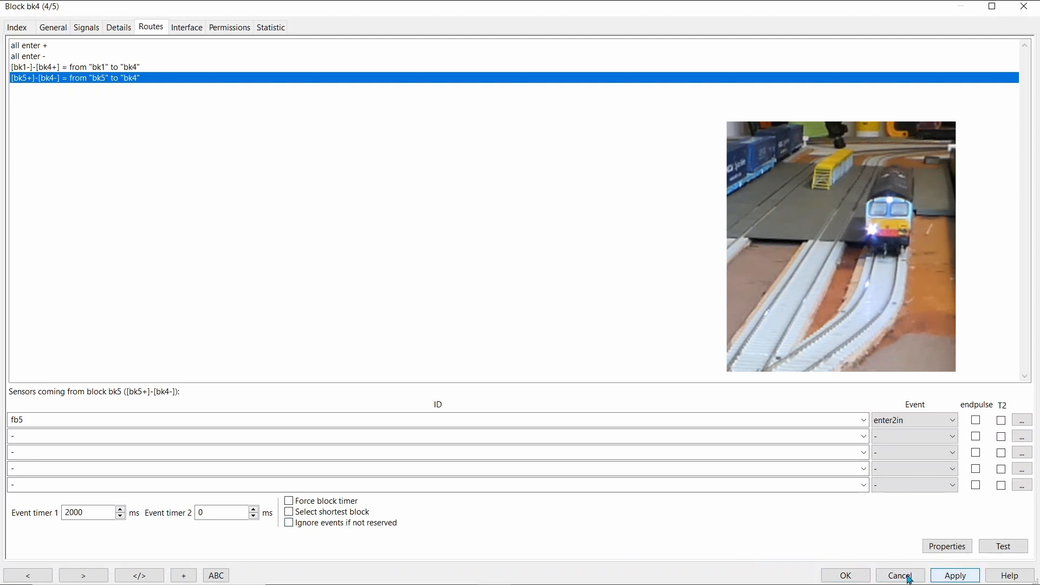
click(846, 576)
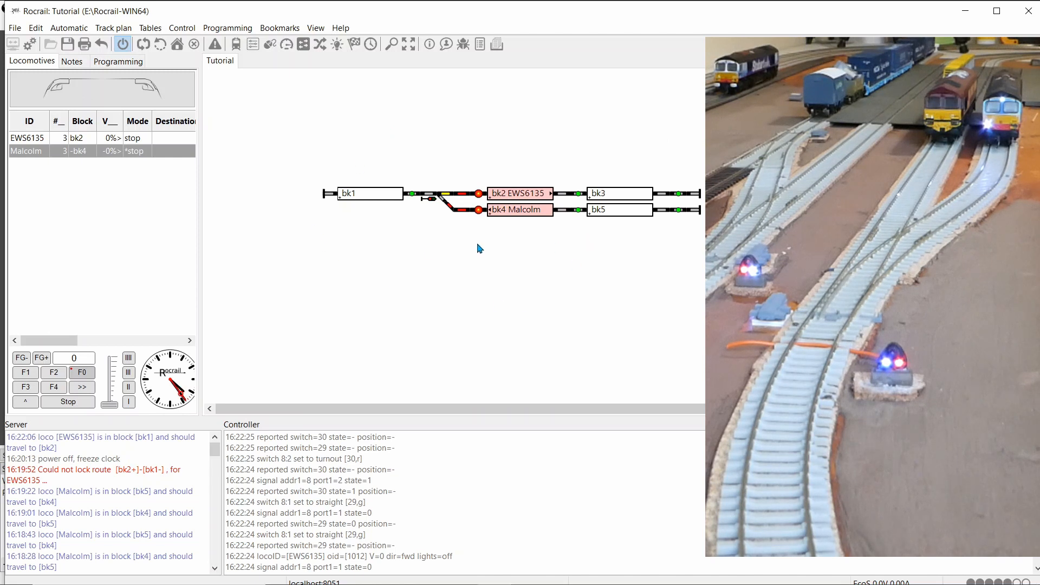
Turn on auto mode and start all locomotives running automatically.
click(143, 44)
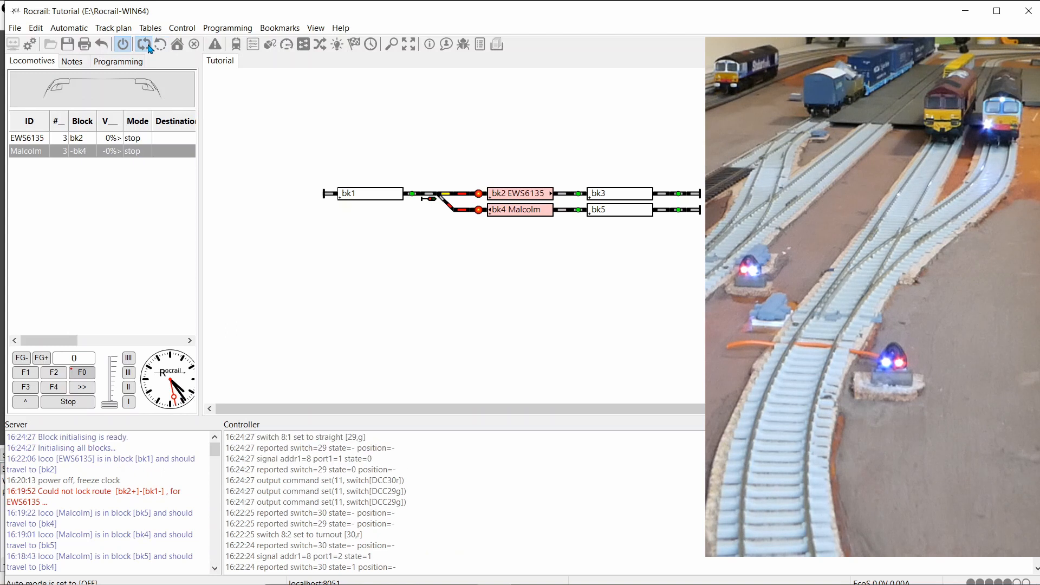
click(161, 44)
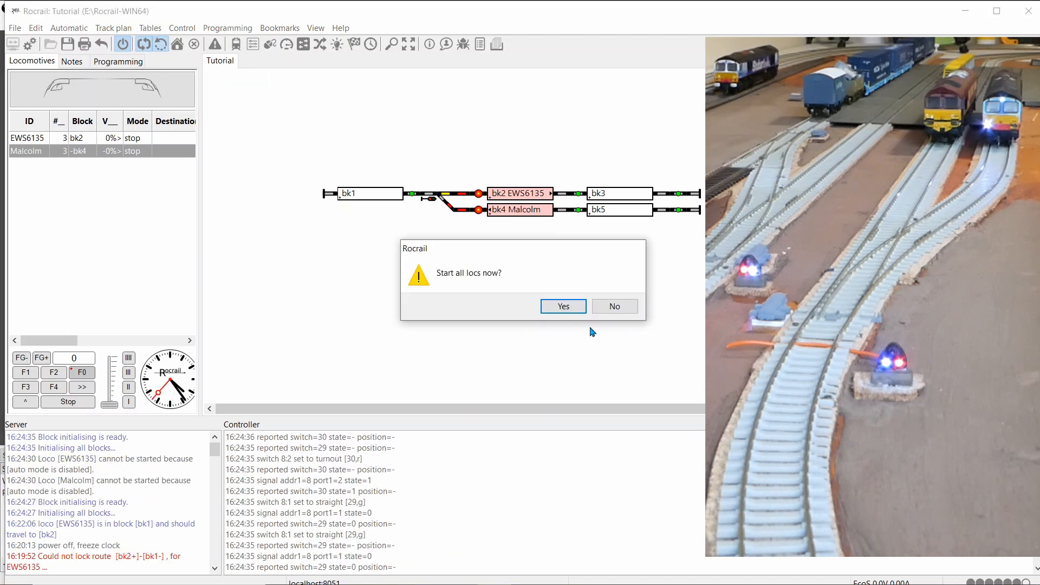
click(576, 308)
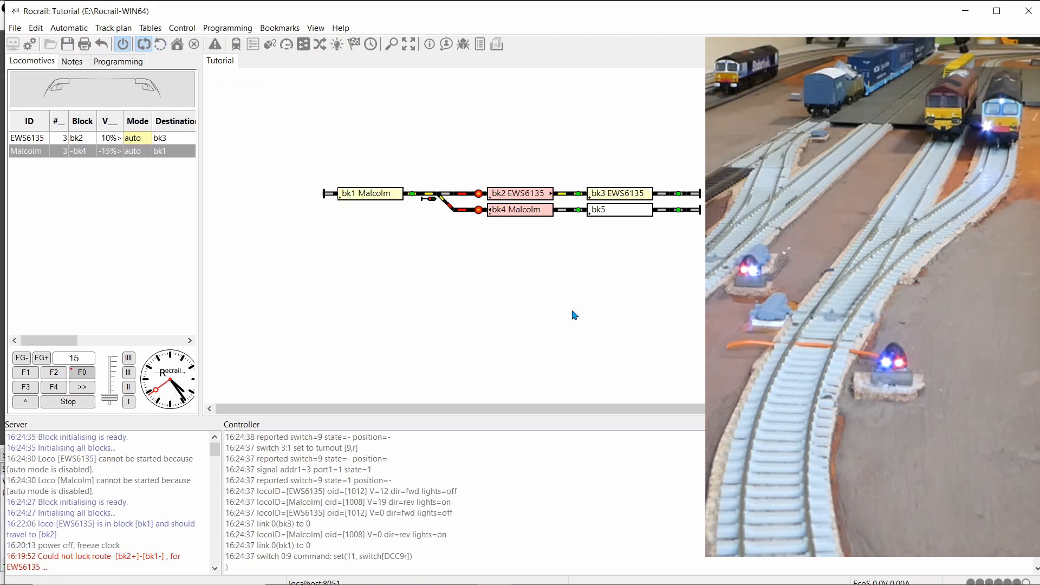